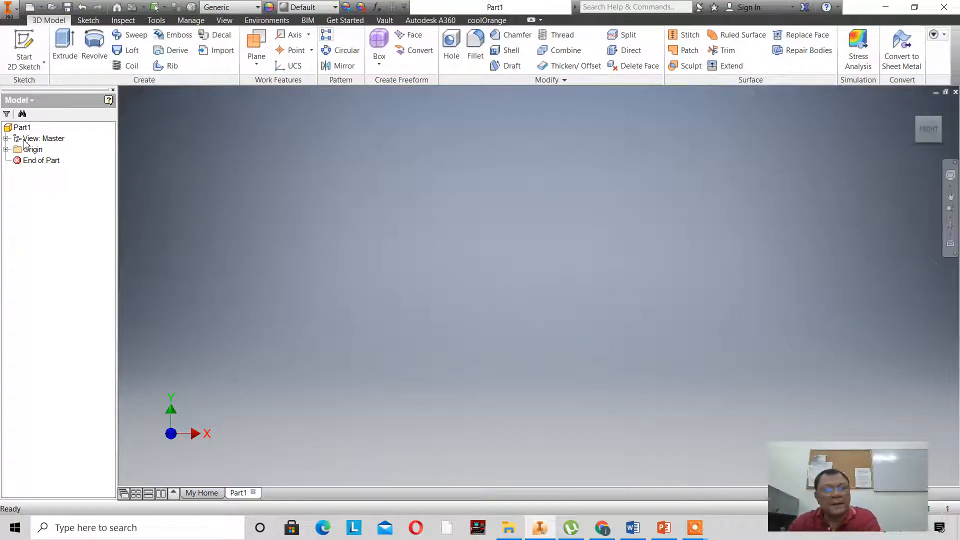
- Sketch a 0.5 in diameter circle centred on the origin on the XY plane and finish the sketch
click(25, 48)
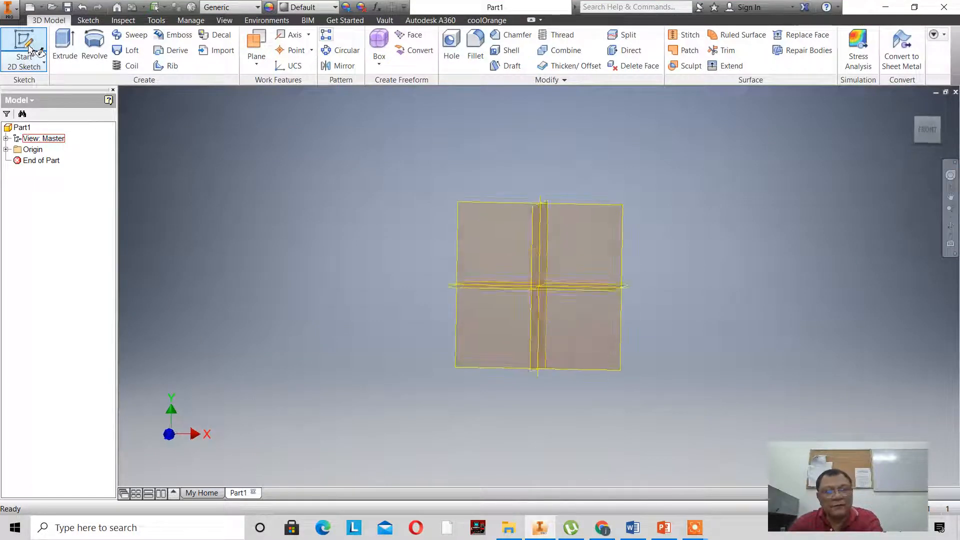
click(575, 268)
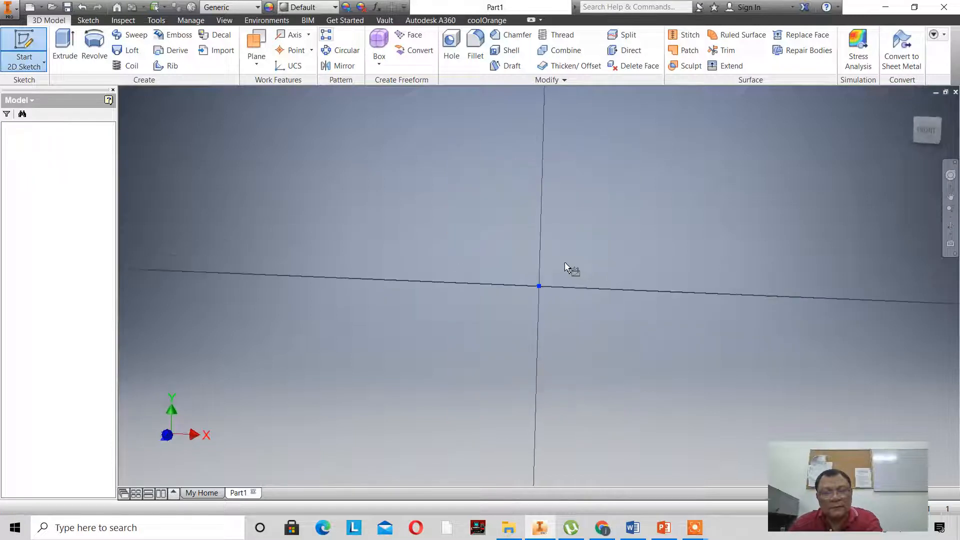
click(91, 48)
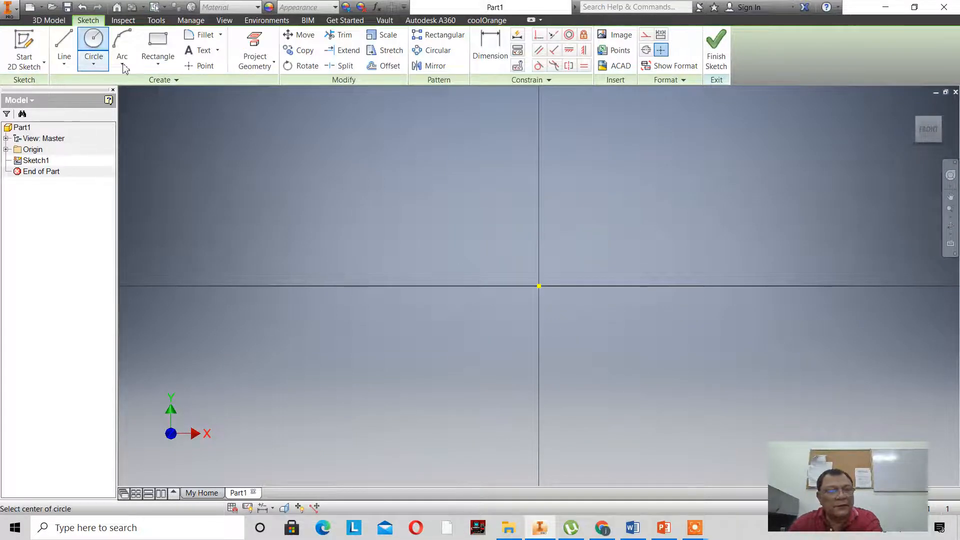
click(538, 285)
text(.5)
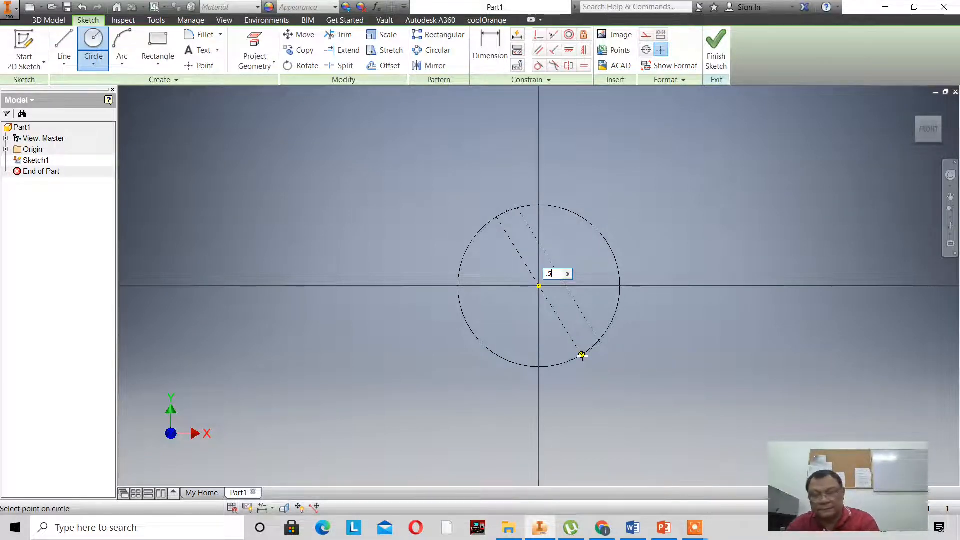
key(Return)
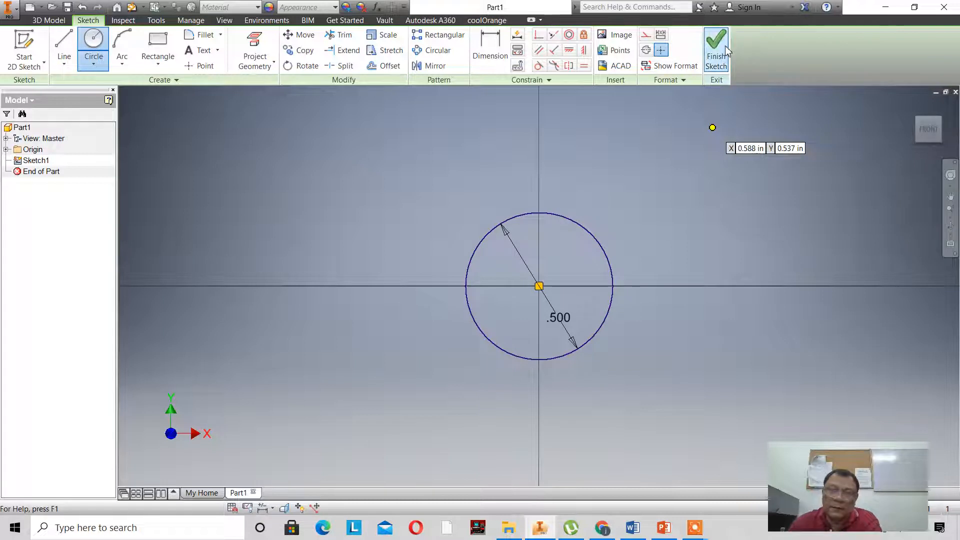
click(723, 47)
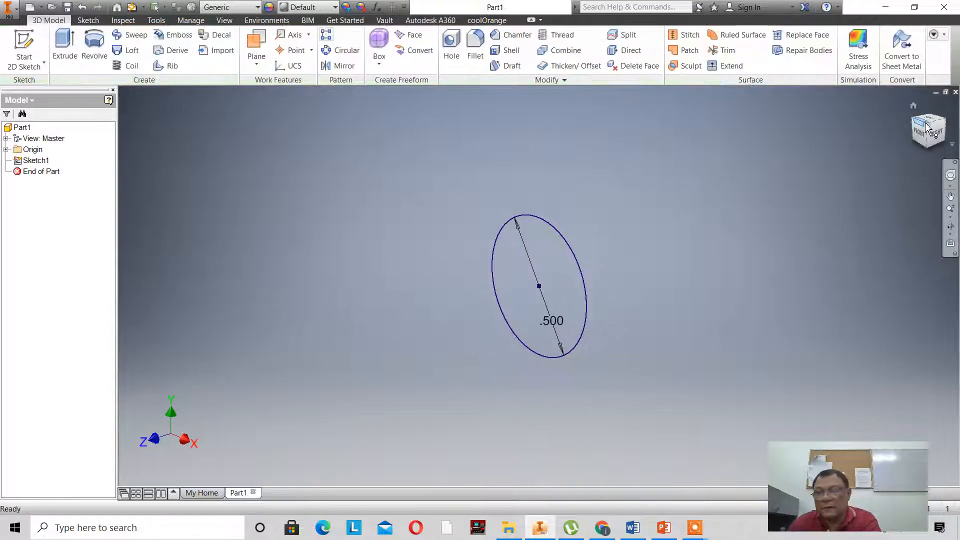
- Go to the isometric view of the circle and set it as the home view with Fixed Distance
click(913, 106)
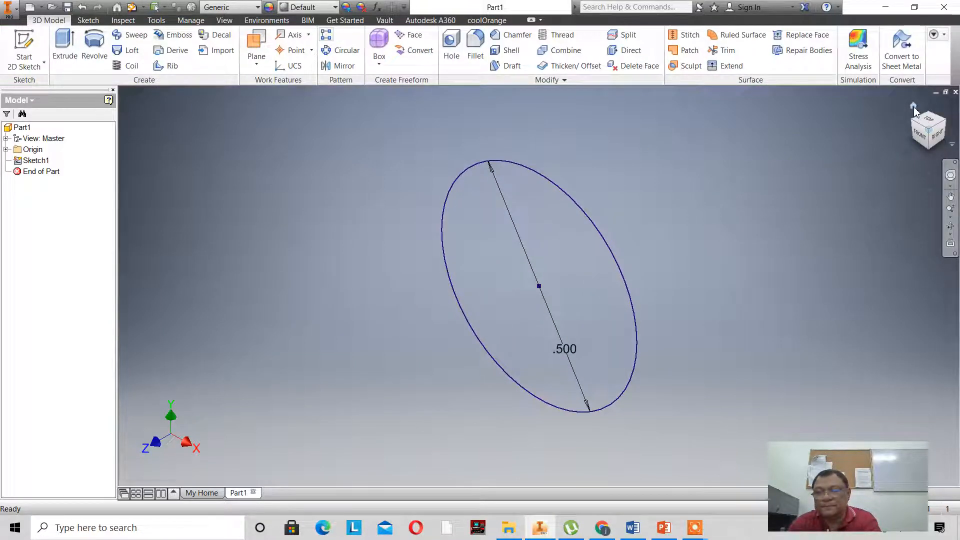
right_click(914, 111)
mouse_move(887, 195)
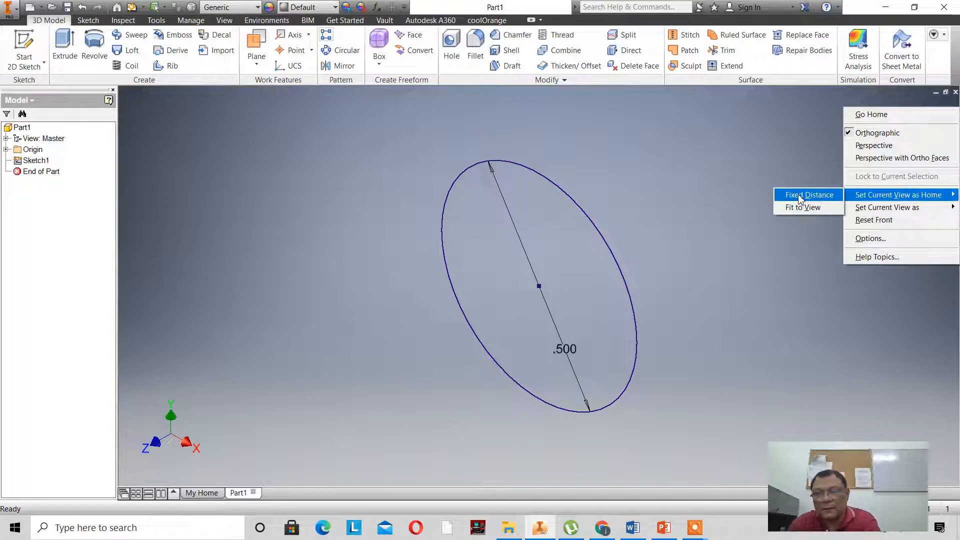
click(800, 196)
scroll(584, 217, down, 4)
scroll(618, 218, up, 3)
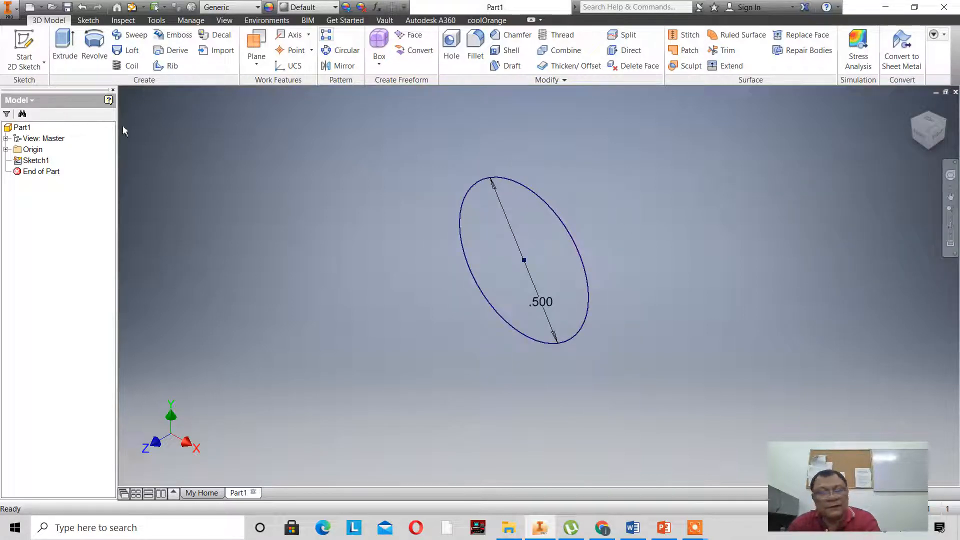
- Extrude the circle symmetrically about the sketch plane with a total distance of 5/8 in
click(70, 66)
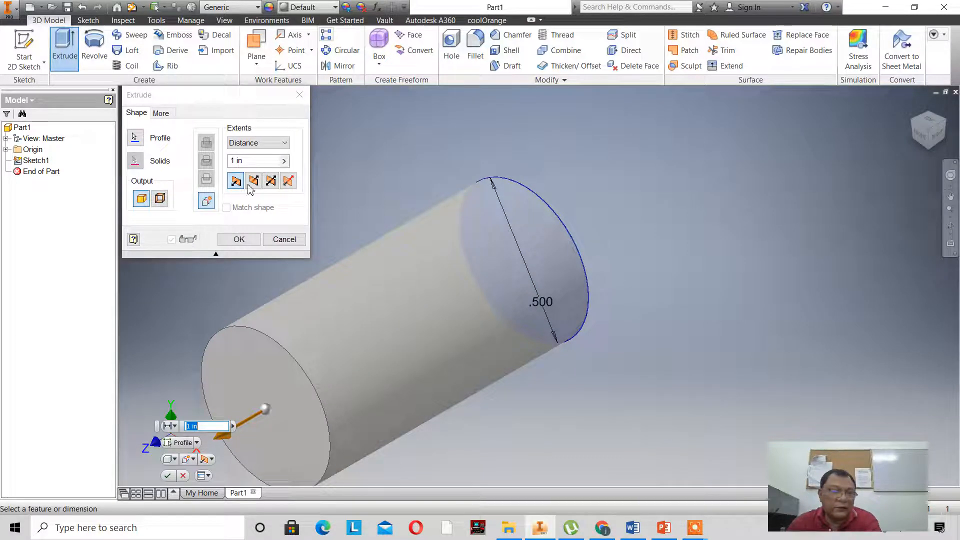
click(271, 181)
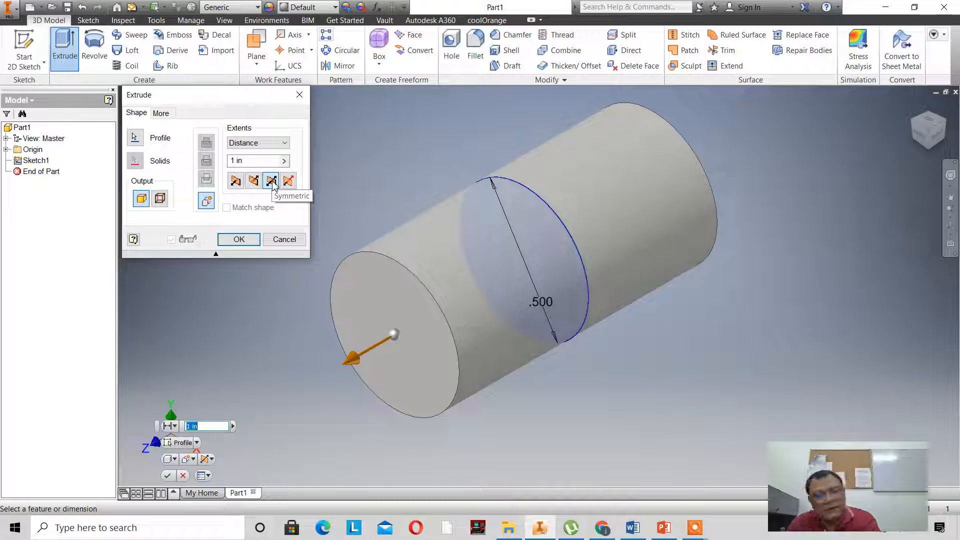
click(228, 161)
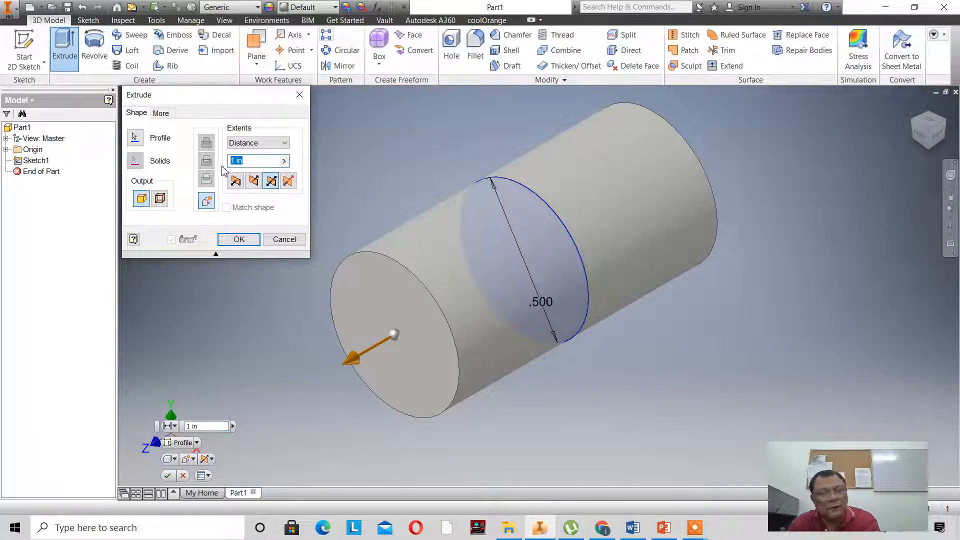
text(5)
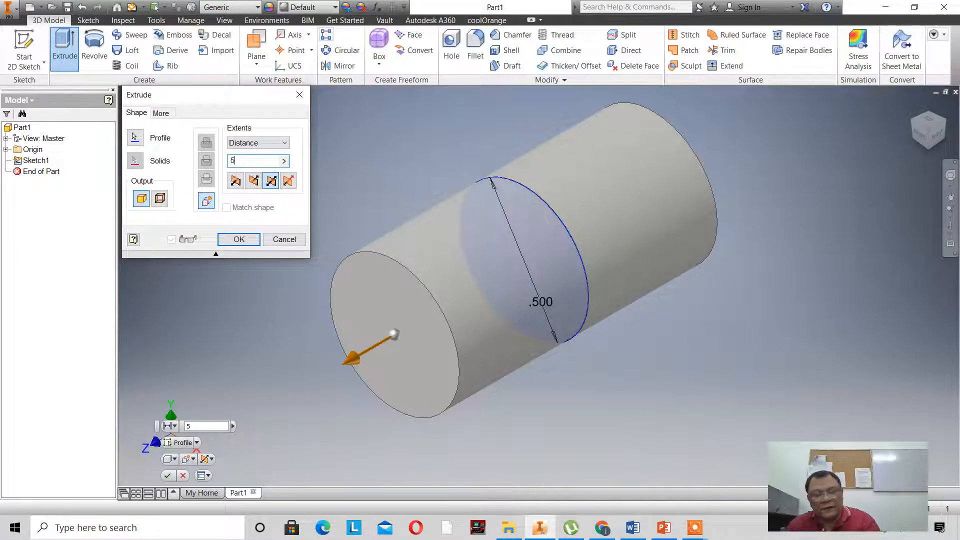
text(/8)
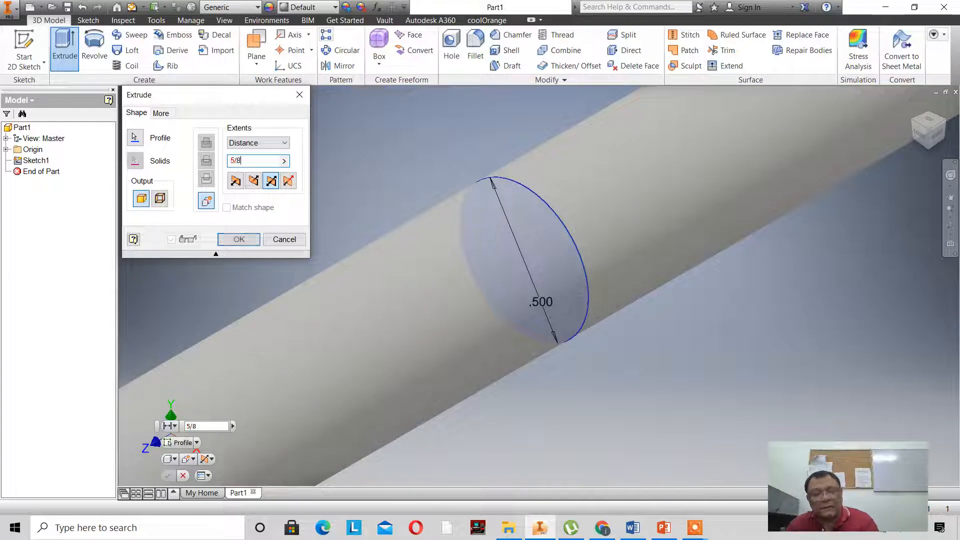
click(239, 239)
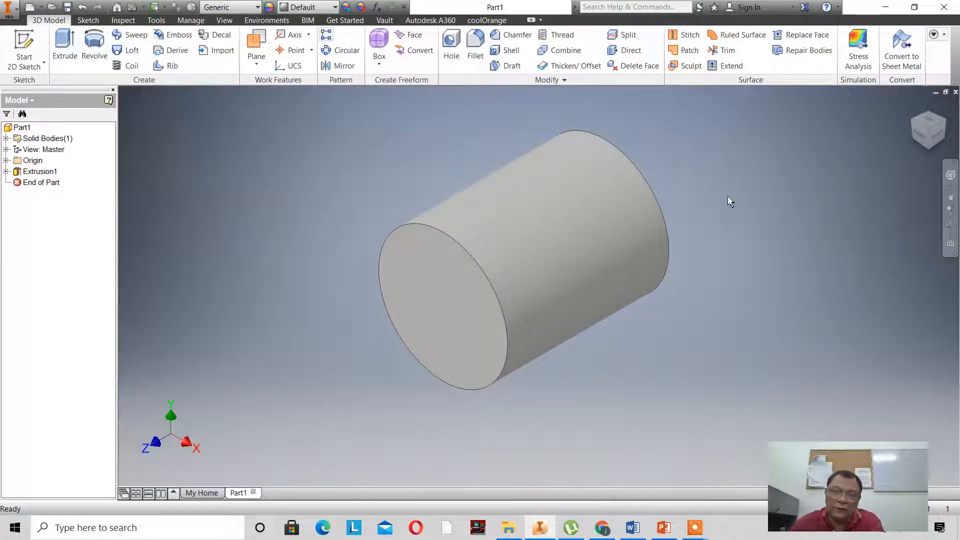
- Chamfer the circular edges at both ends of the cylinder with a distance of 0.03125 in
scroll(725, 181, up, 1)
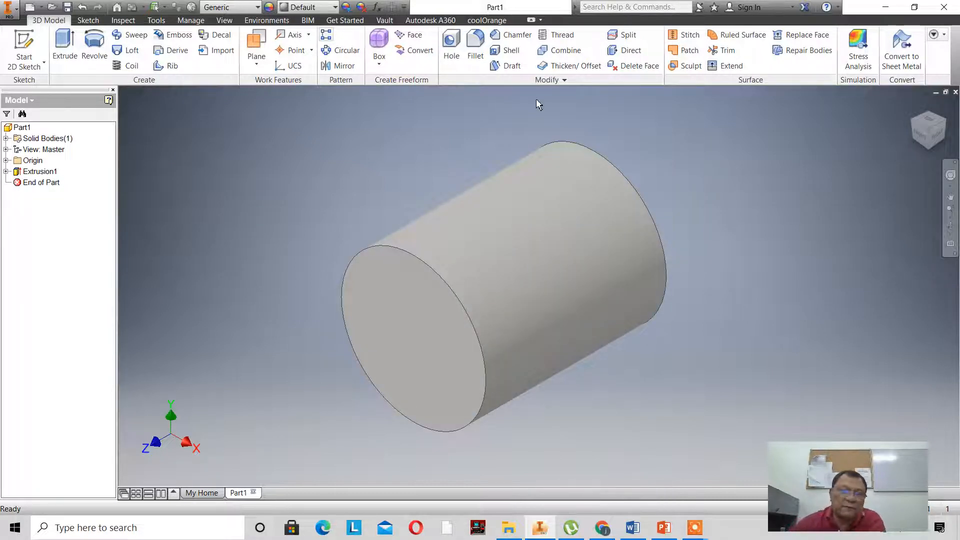
click(511, 35)
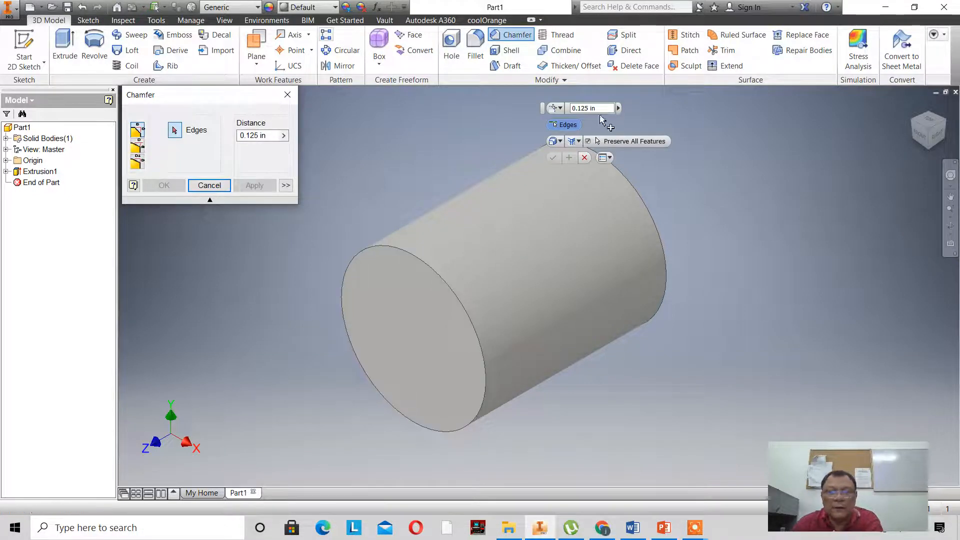
click(272, 135)
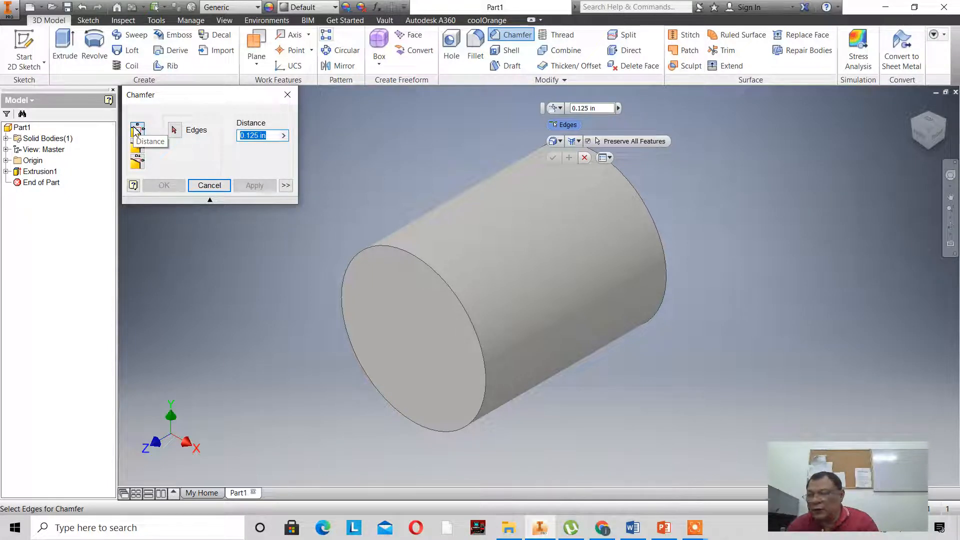
text(.031)
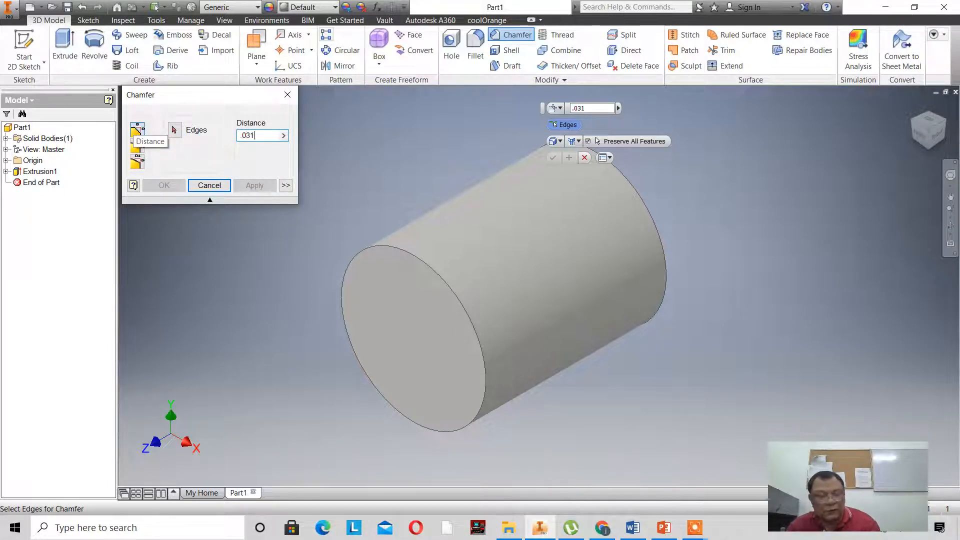
text(25)
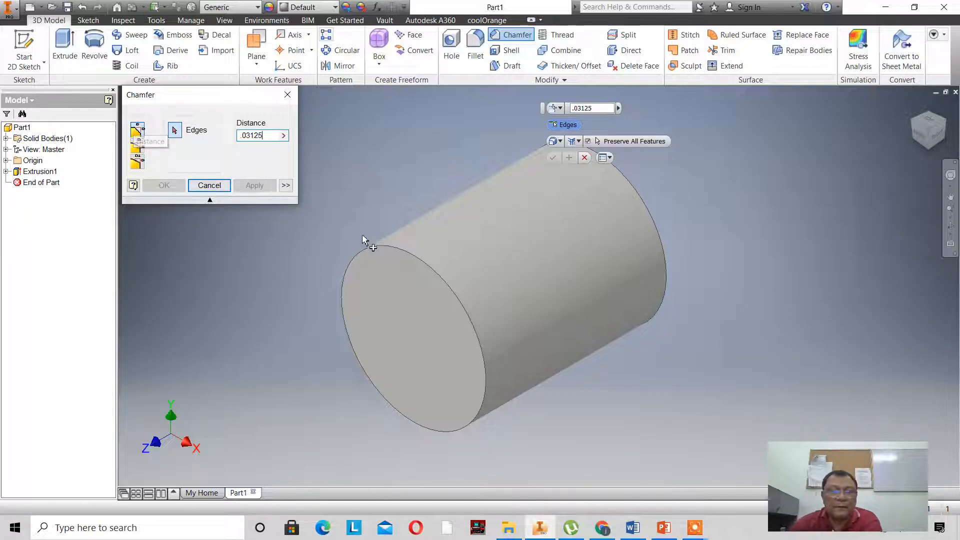
click(390, 253)
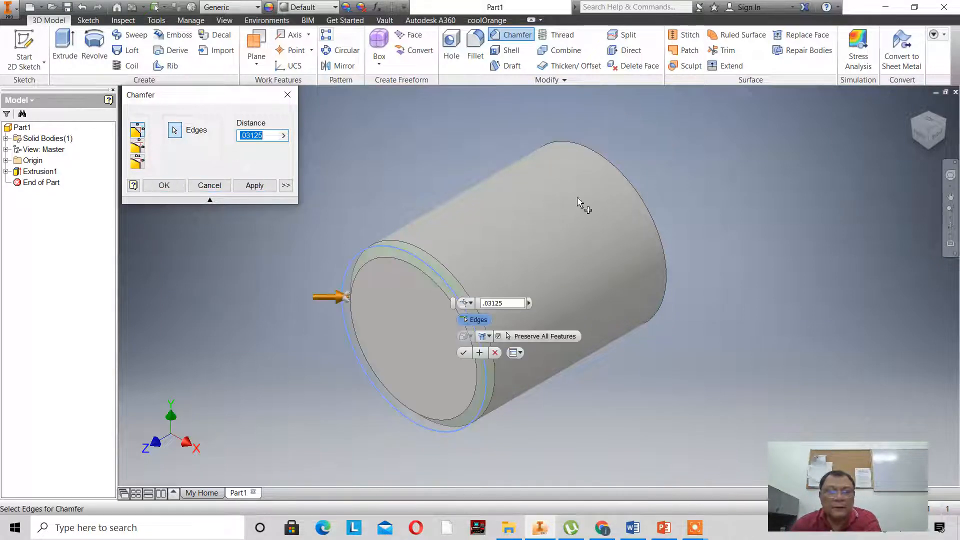
click(615, 172)
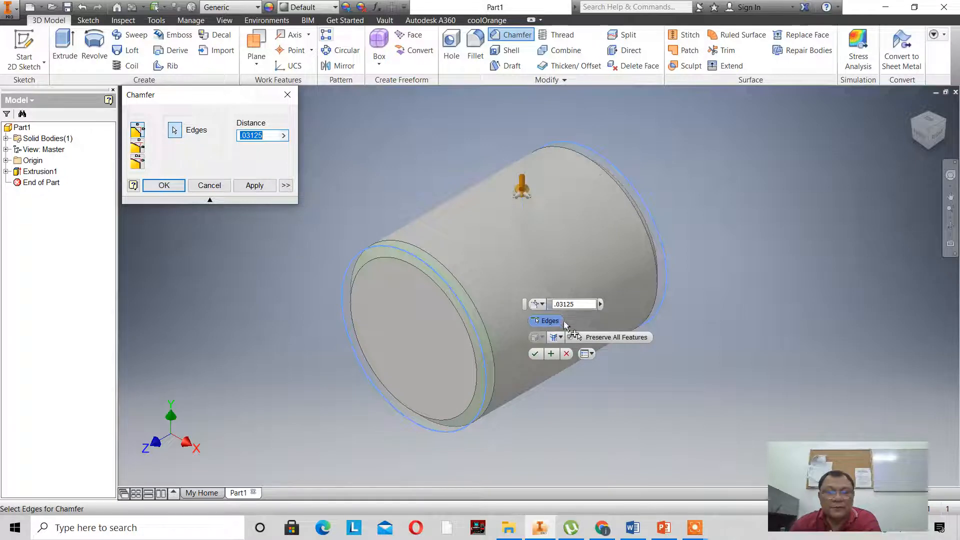
click(535, 354)
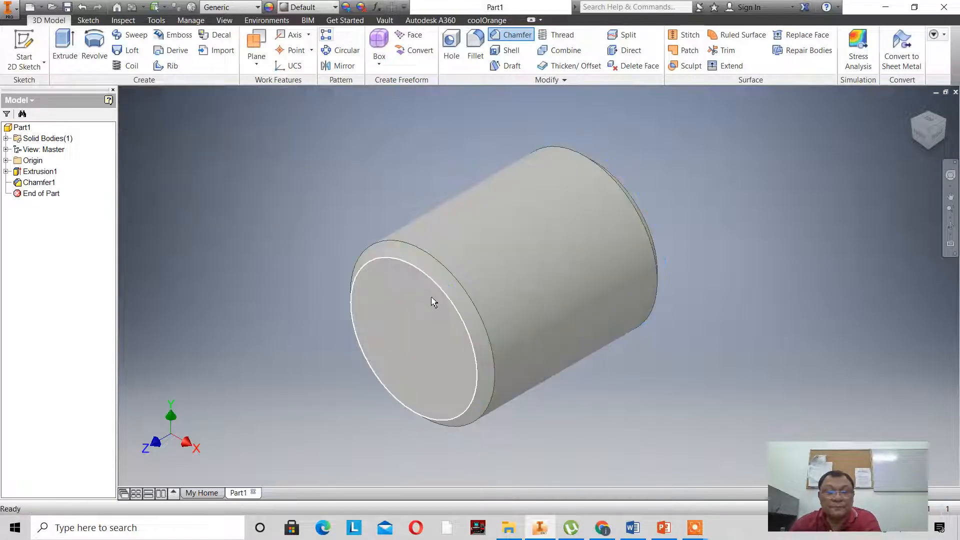
- Start a sketch on the cylinder's front end face and project the cylinder's outer circular edge into it
scroll(434, 299, up, 3)
scroll(434, 299, down, 5)
scroll(435, 296, up, 4)
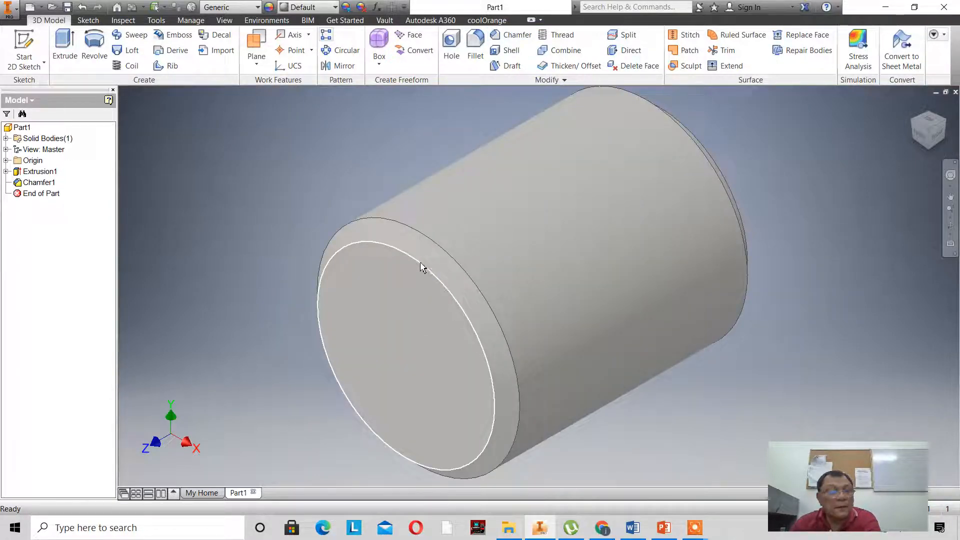
click(24, 48)
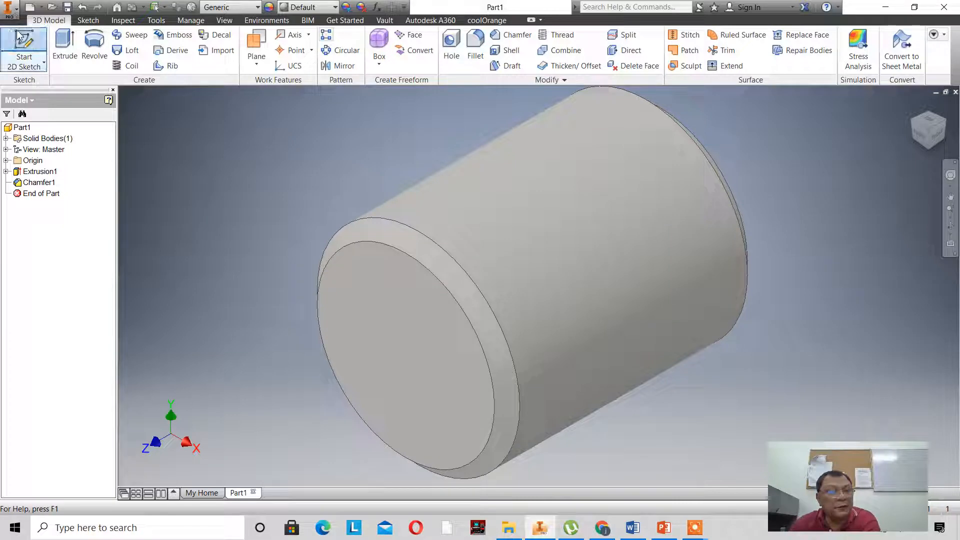
click(435, 339)
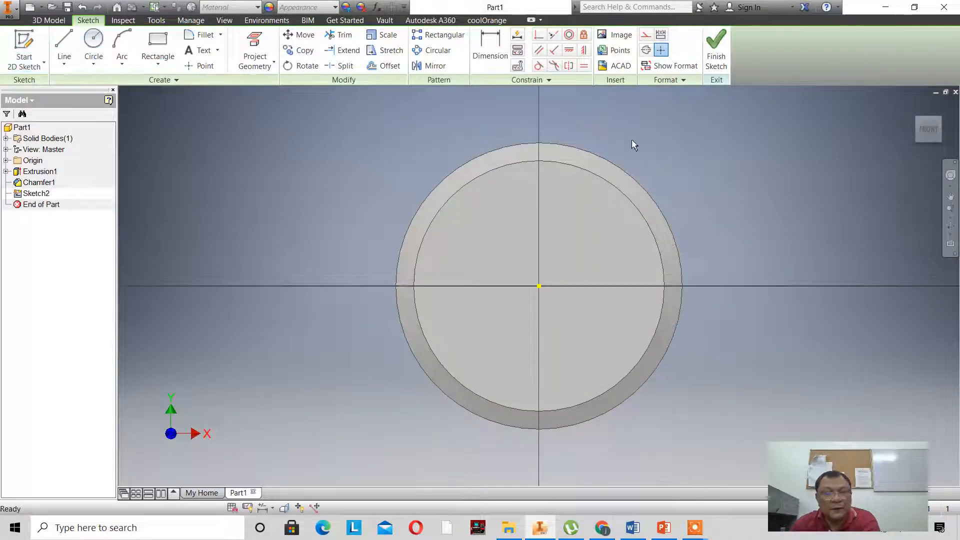
scroll(632, 145, up, 4)
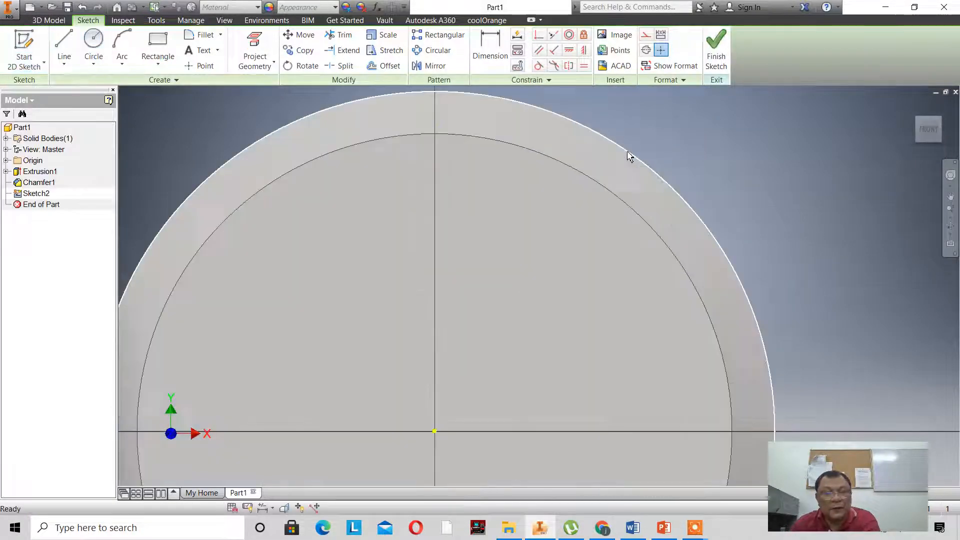
click(257, 50)
click(290, 126)
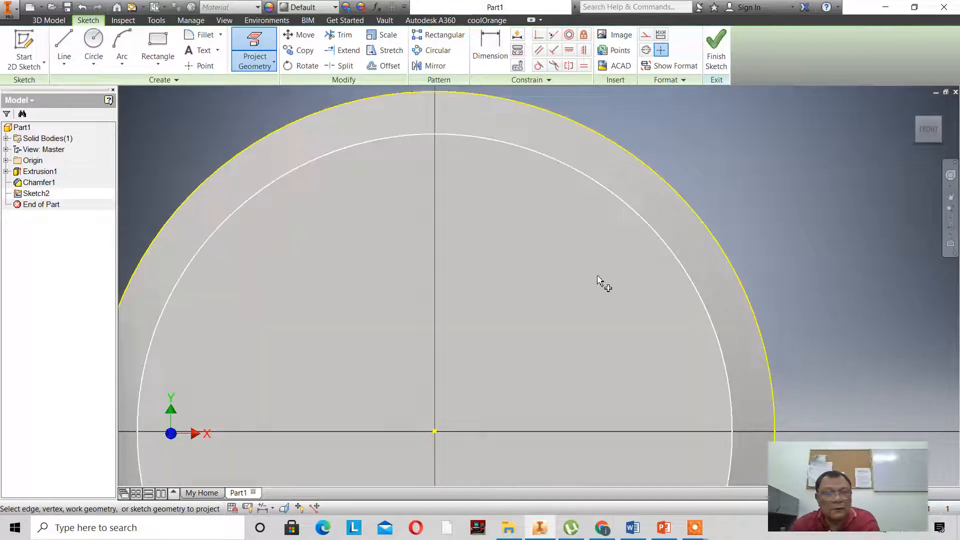
scroll(602, 278, down, 5)
scroll(627, 213, up, 3)
right_click(636, 187)
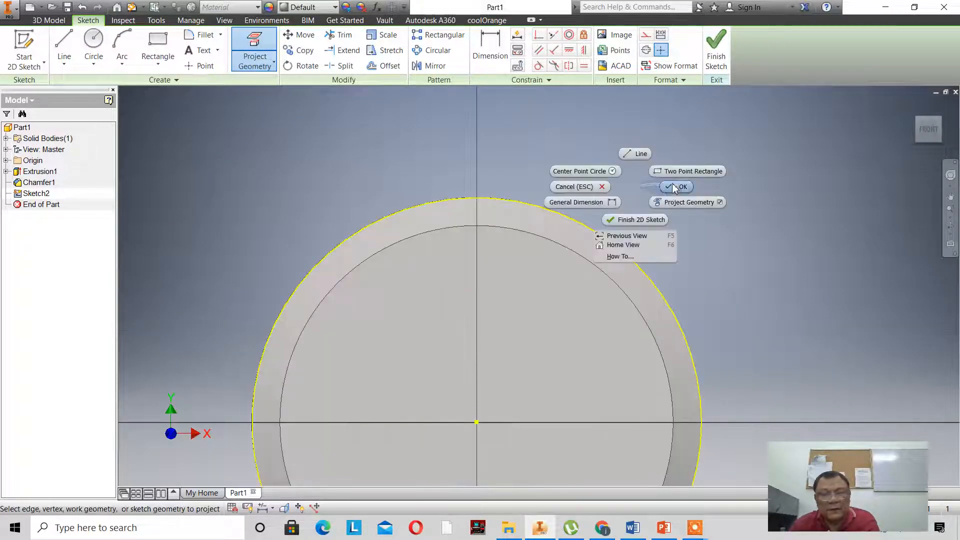
click(675, 186)
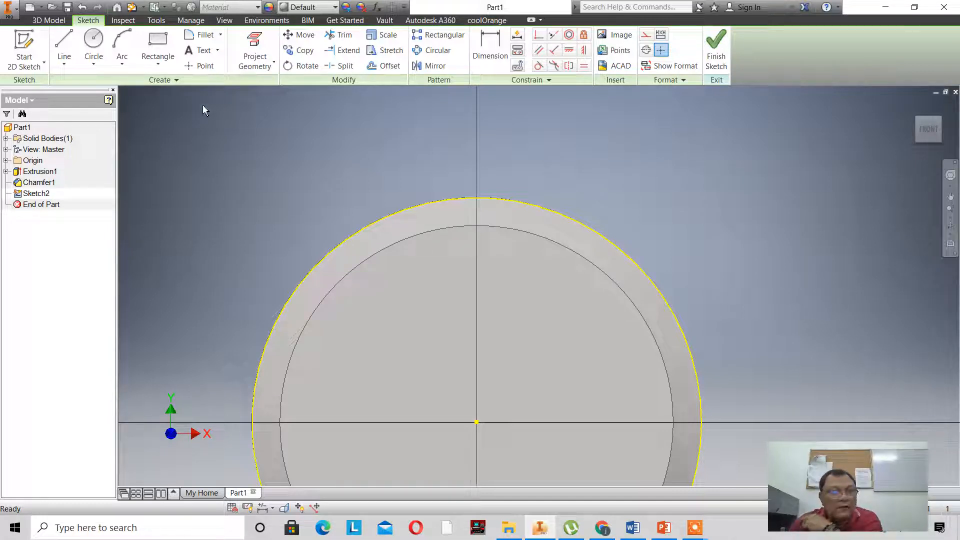
- Draw a small inscribed four-sided polygon centred on the top point of the projected circle, with one corner straight above its centre
click(158, 62)
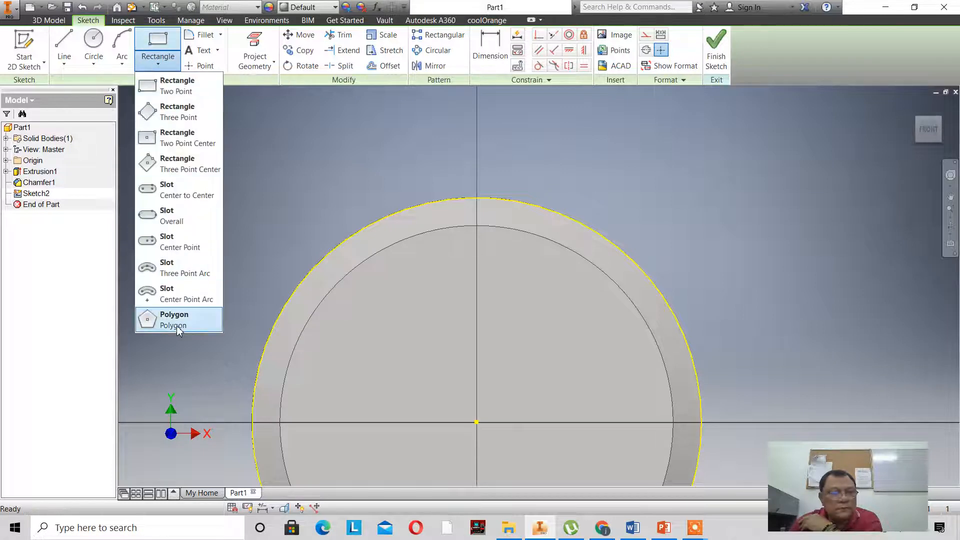
click(175, 322)
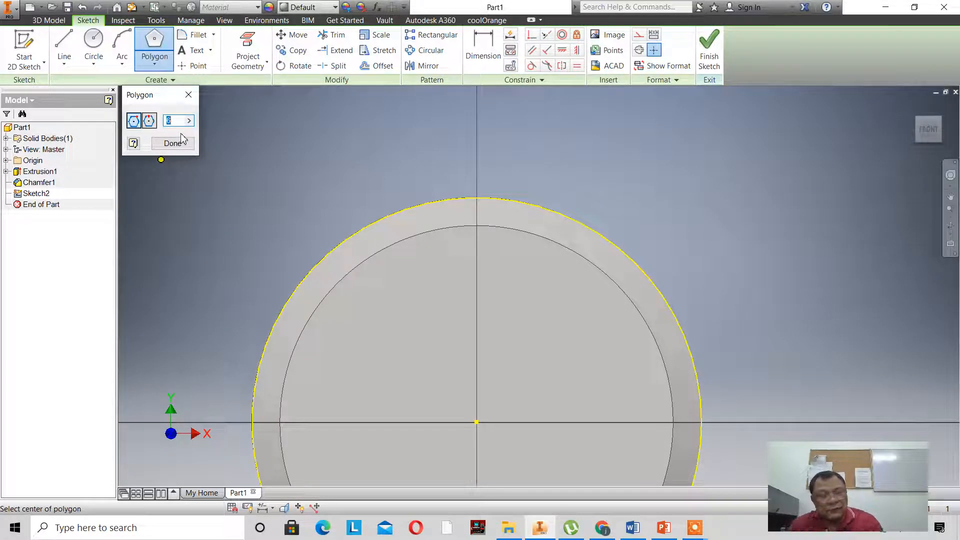
text(4)
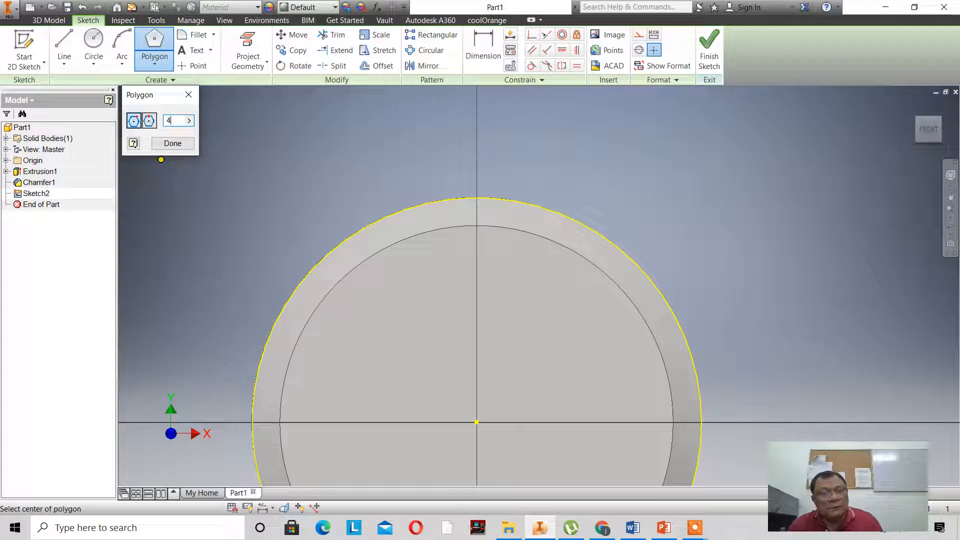
click(477, 197)
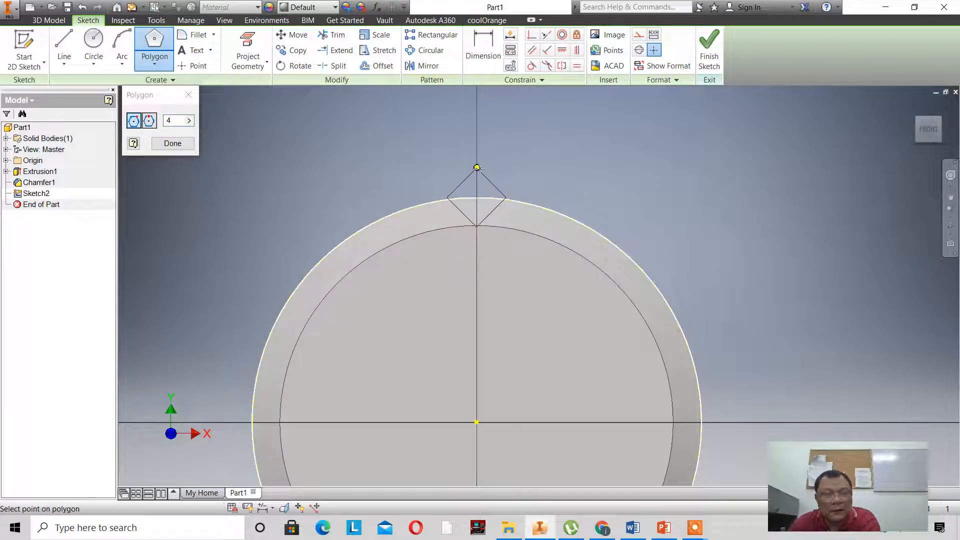
click(477, 168)
click(186, 144)
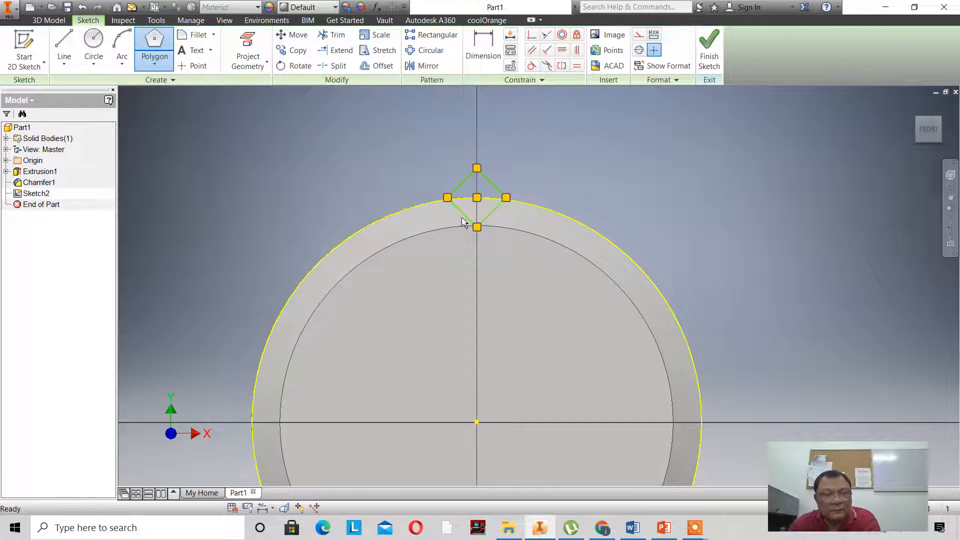
- Switch to the knurl presentation in PowerPoint and review the slides on diametral pitch and knurl depth, returning to the Inventor part
scroll(476, 239, down, 2)
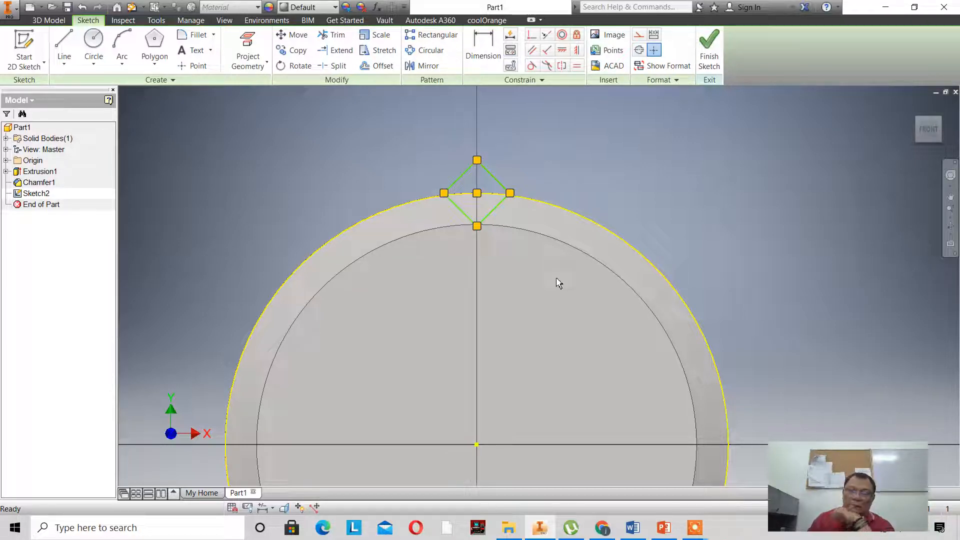
click(663, 527)
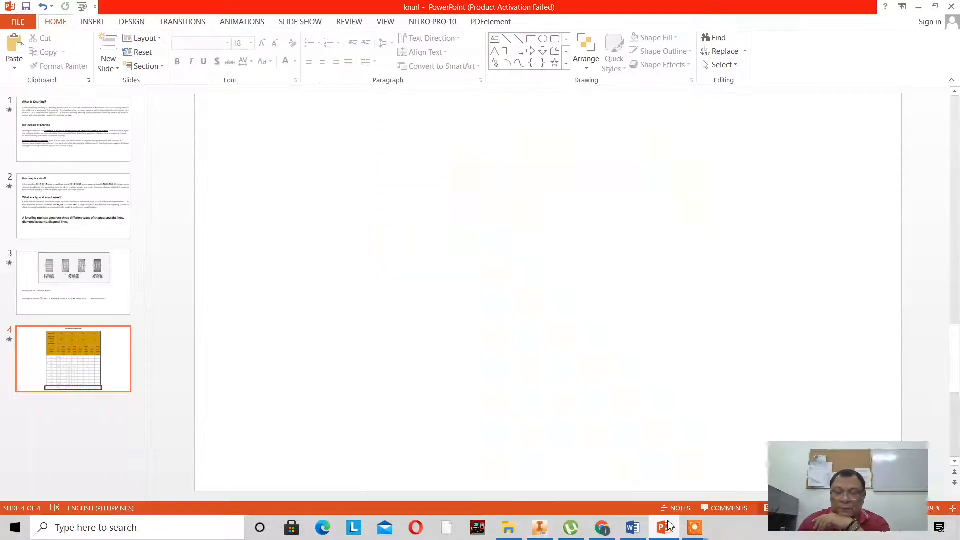
click(64, 299)
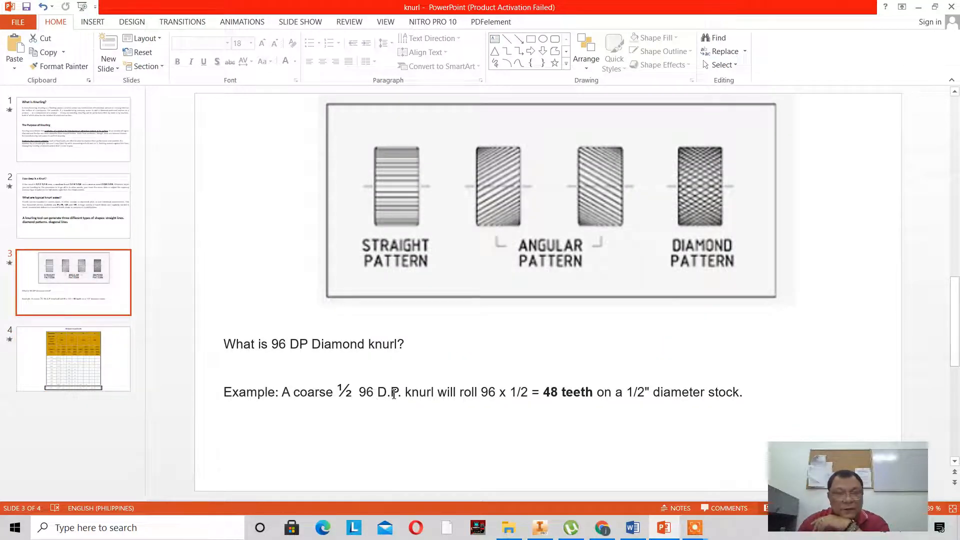
click(96, 210)
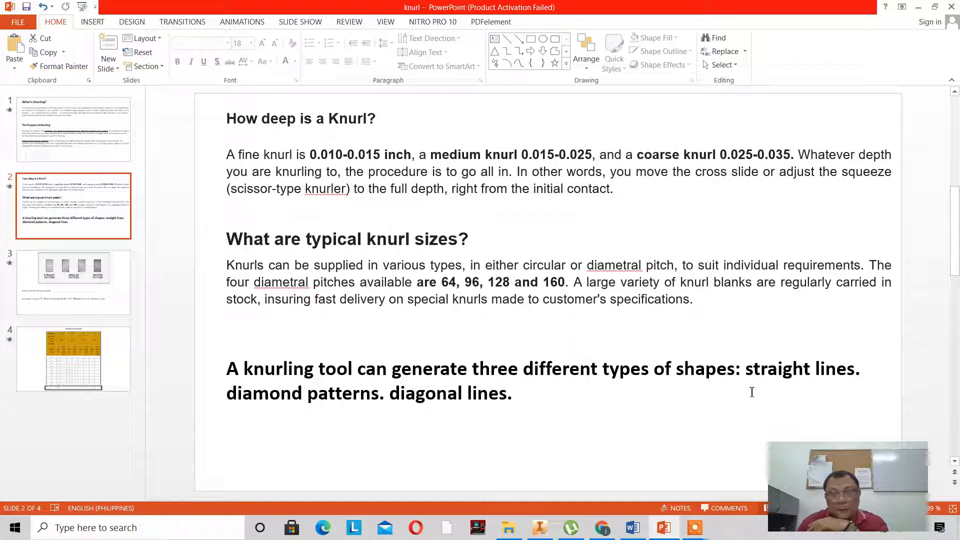
click(540, 528)
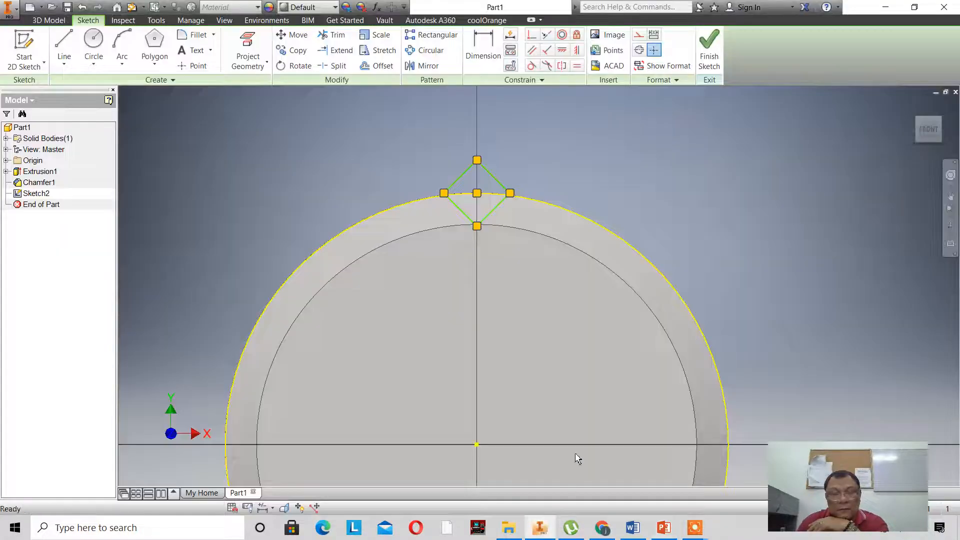
- Dimension the small square between its upper and lower corners as .032 in and finish the sketch
click(483, 47)
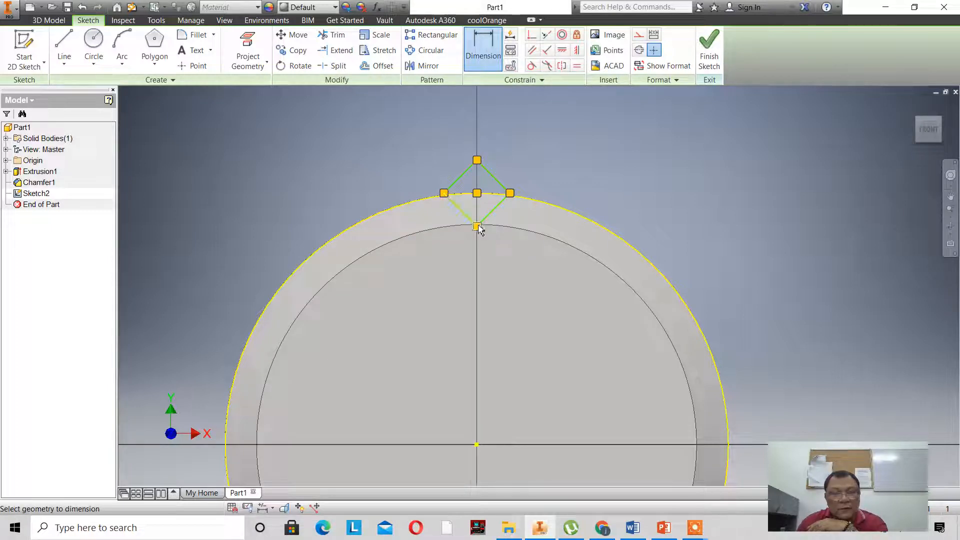
click(477, 161)
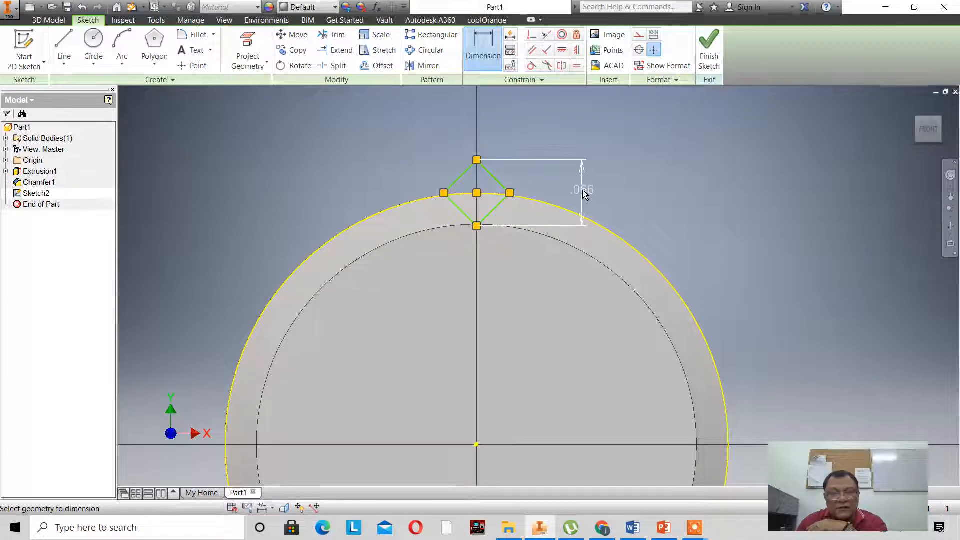
click(583, 192)
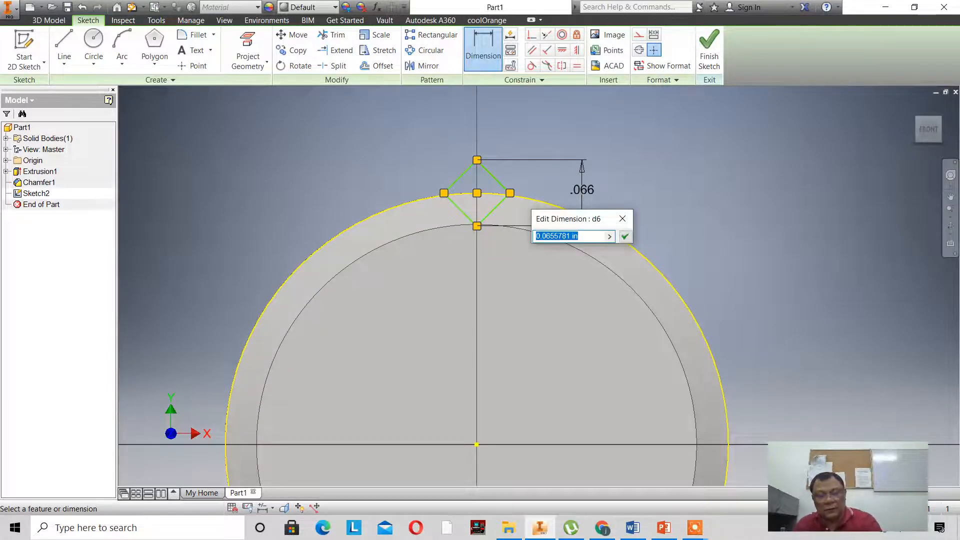
key(BackSpace)
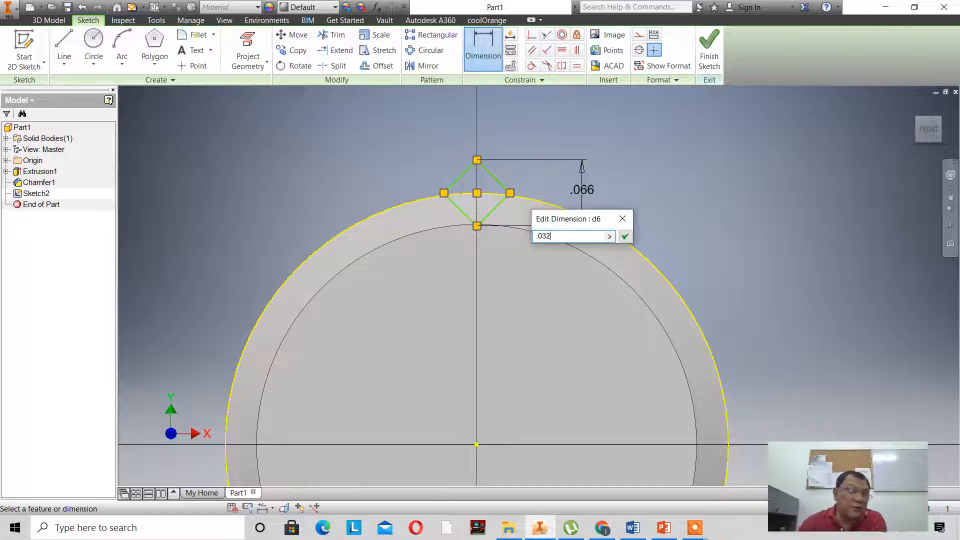
click(625, 237)
scroll(543, 177, up, 3)
scroll(543, 177, down, 3)
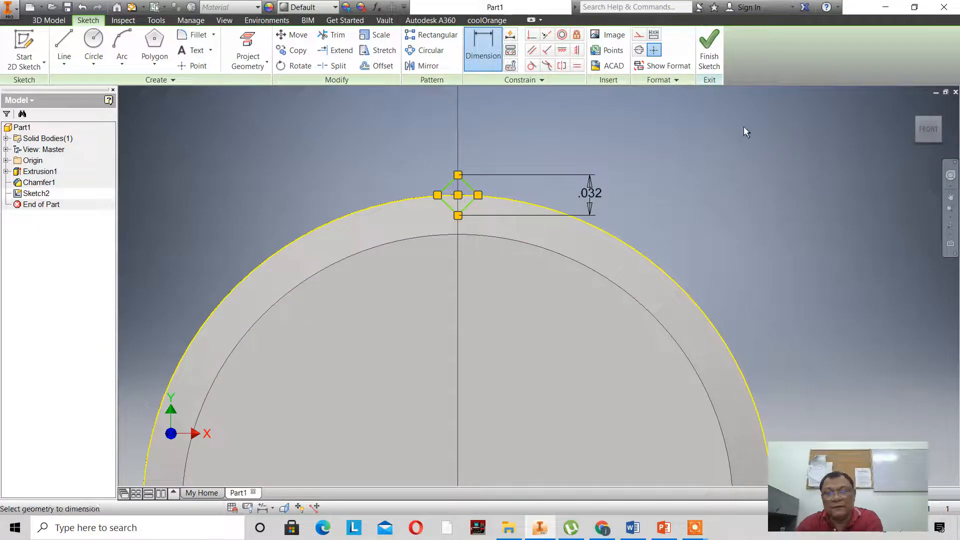
click(715, 58)
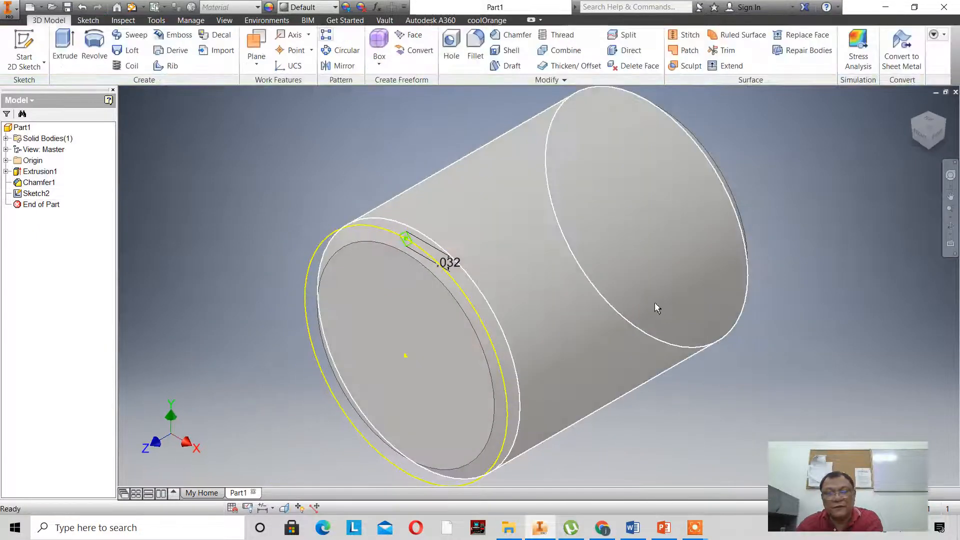
- Extrude the square profile as a cut .5 in along the cylinder's outer surface
scroll(667, 307, down, 4)
scroll(670, 306, up, 4)
scroll(670, 306, down, 3)
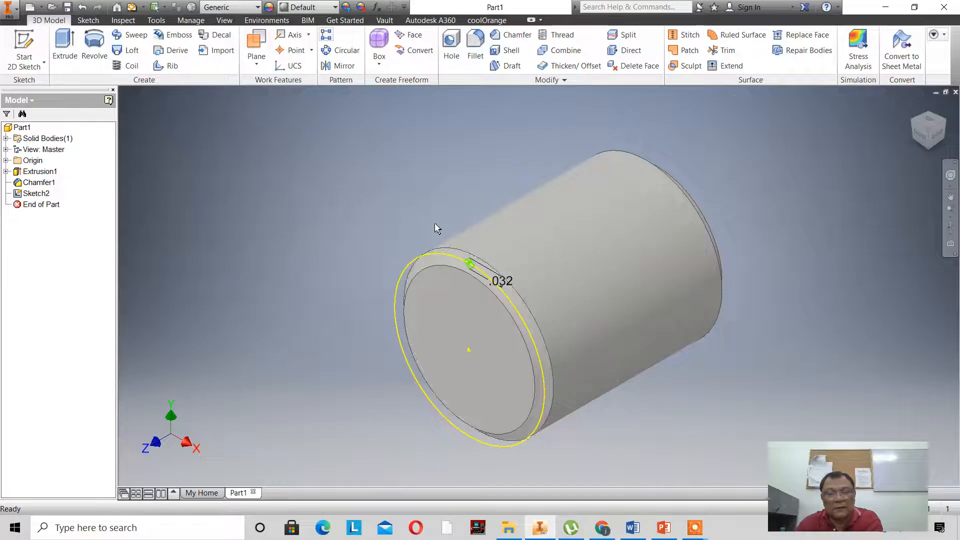
scroll(408, 208, up, 2)
scroll(381, 198, down, 2)
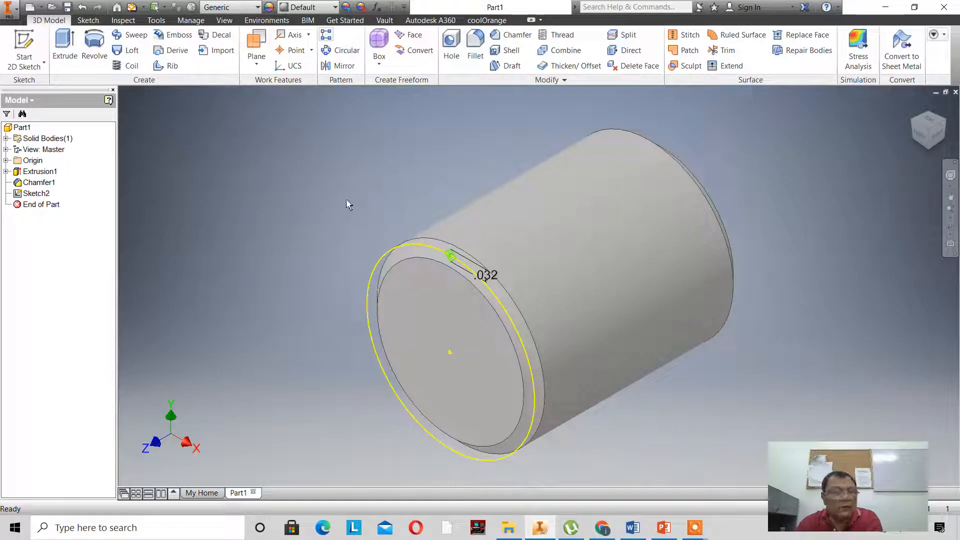
click(65, 47)
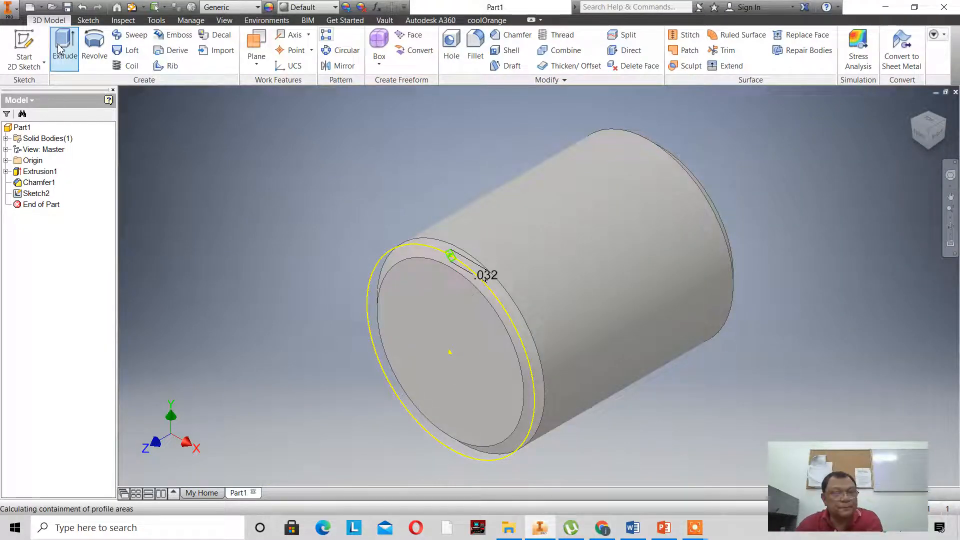
scroll(438, 234, up, 3)
click(485, 322)
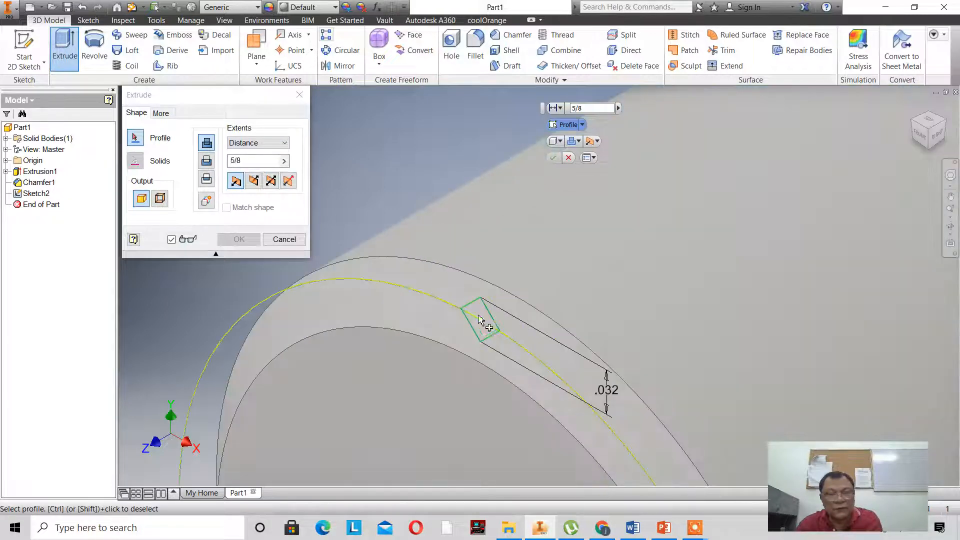
click(206, 161)
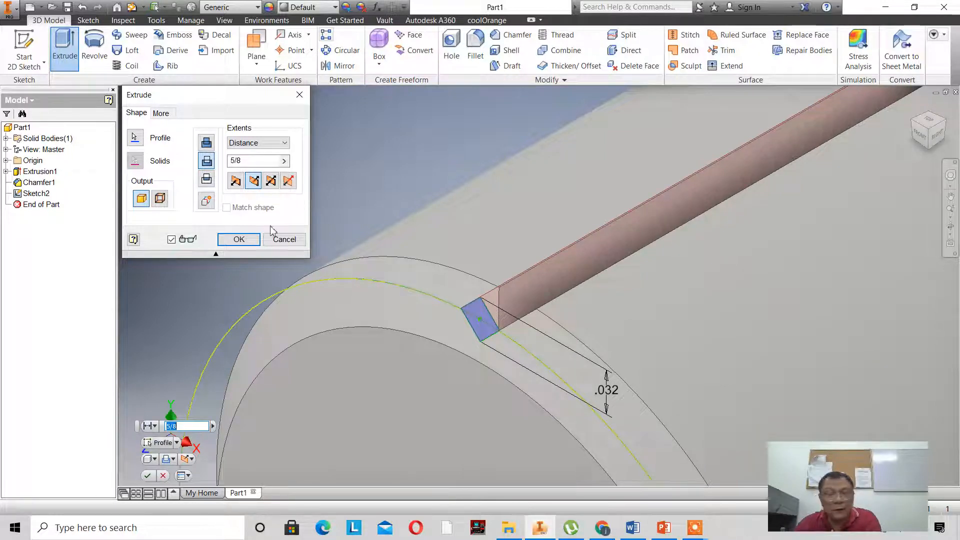
click(260, 161)
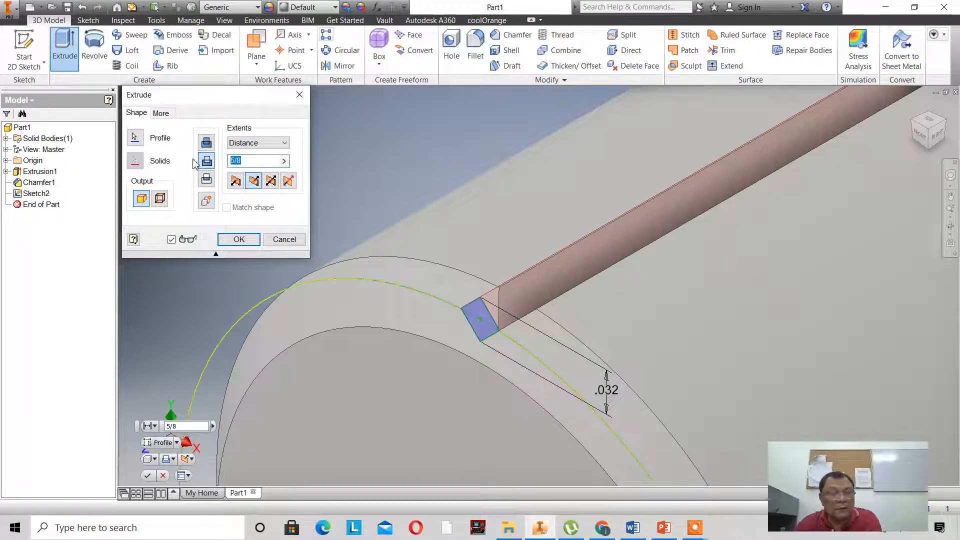
key(BackSpace)
text(.5)
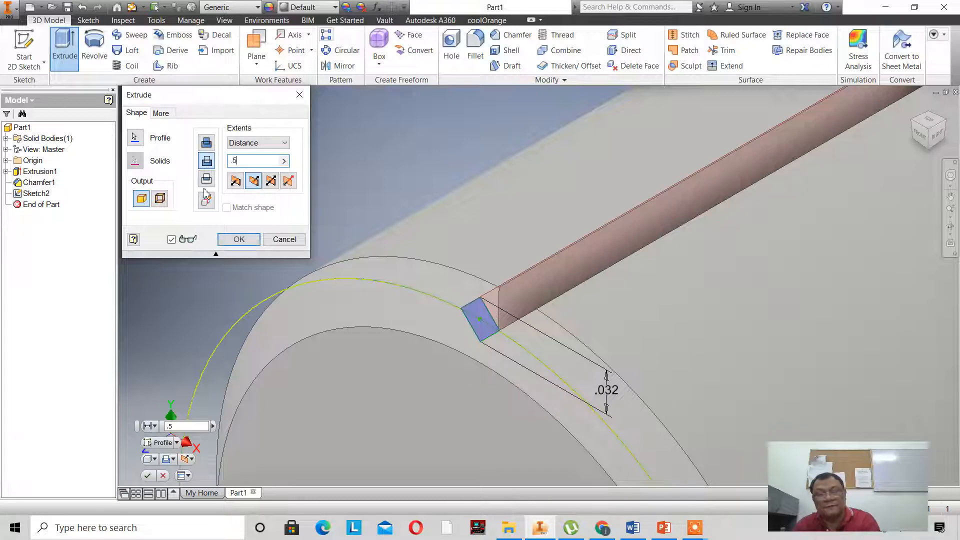
scroll(339, 256, up, 5)
scroll(340, 248, down, 2)
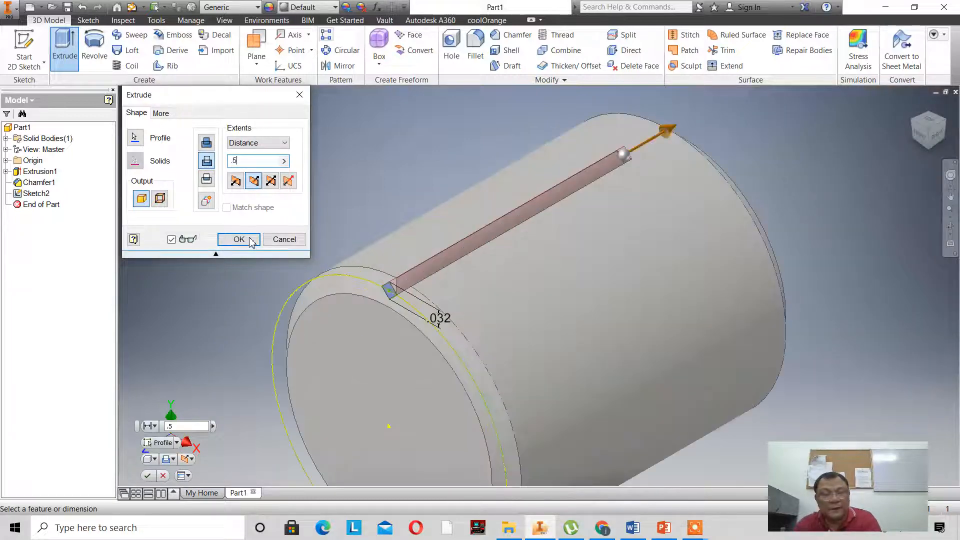
click(228, 241)
scroll(275, 285, down, 1)
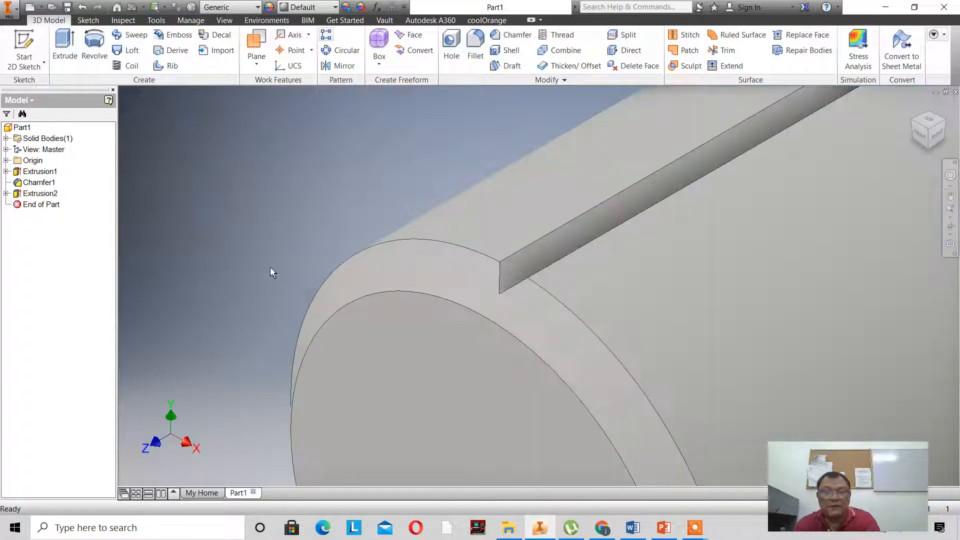
- Create a circular pattern of the groove cut around the Z axis with 48 occurrences over 360 deg
scroll(272, 272, up, 3)
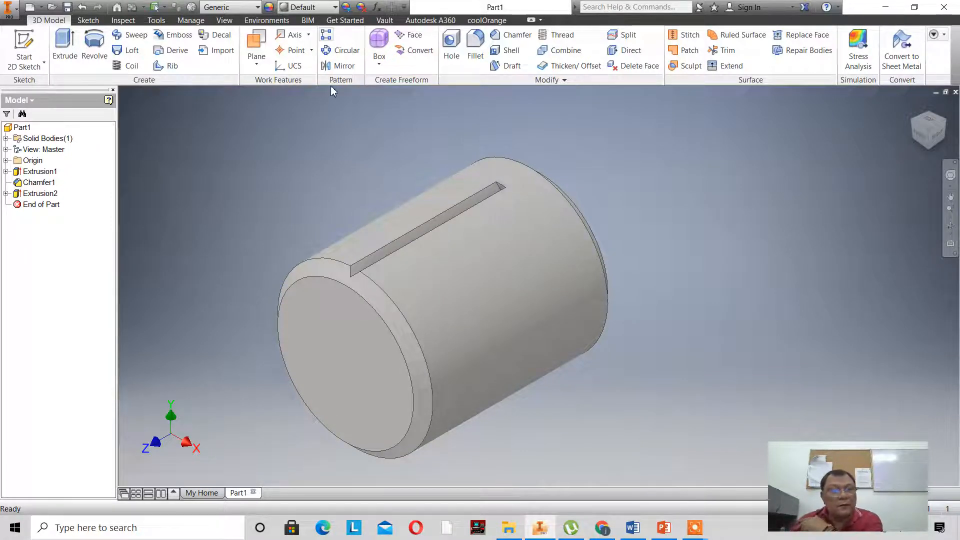
click(337, 58)
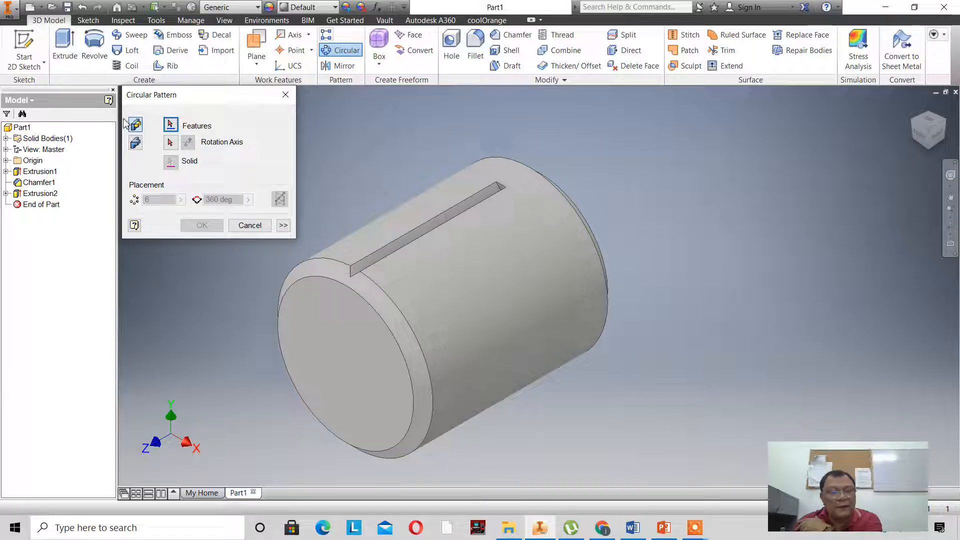
click(375, 268)
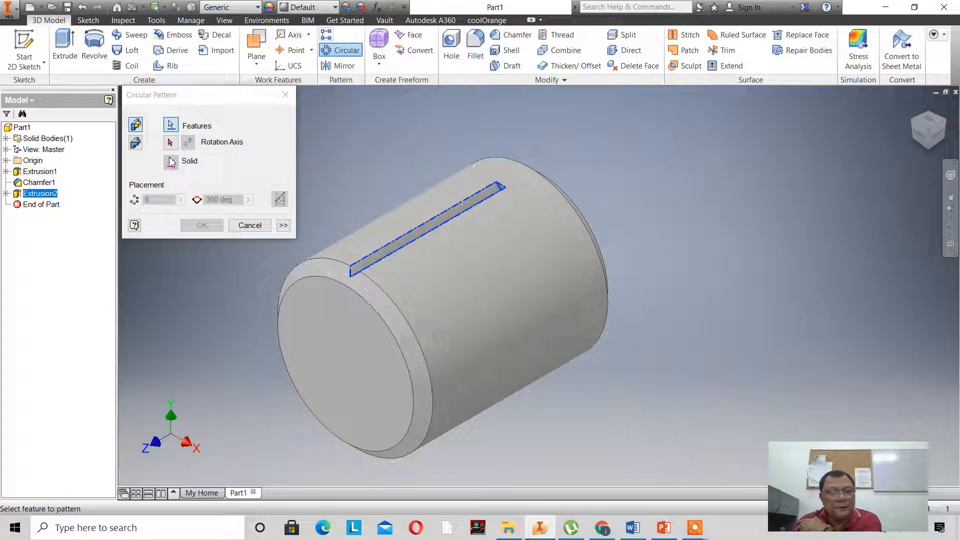
click(170, 144)
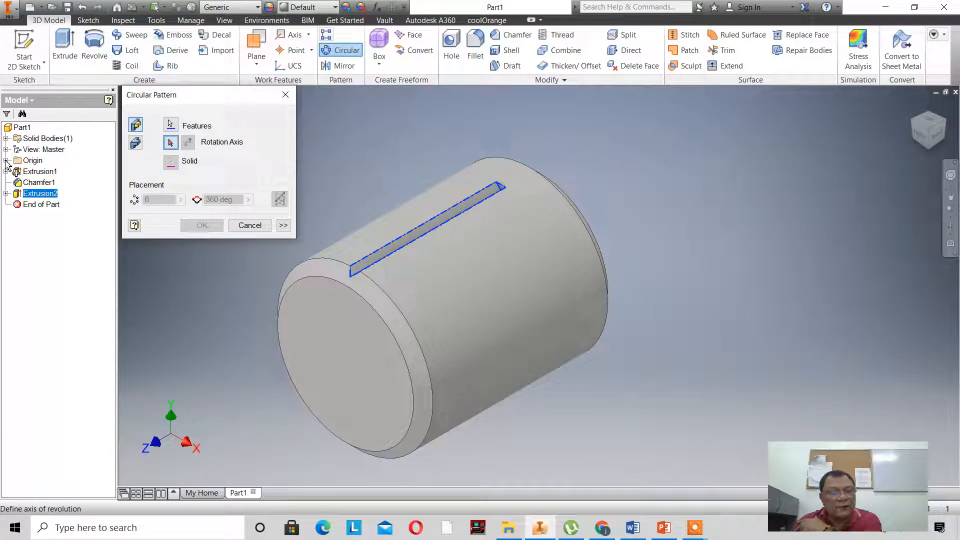
click(6, 160)
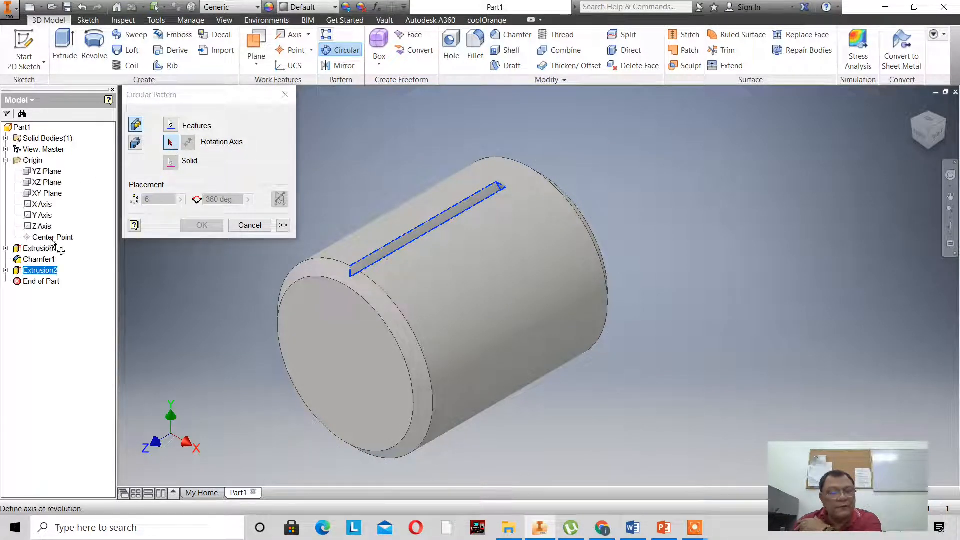
click(42, 227)
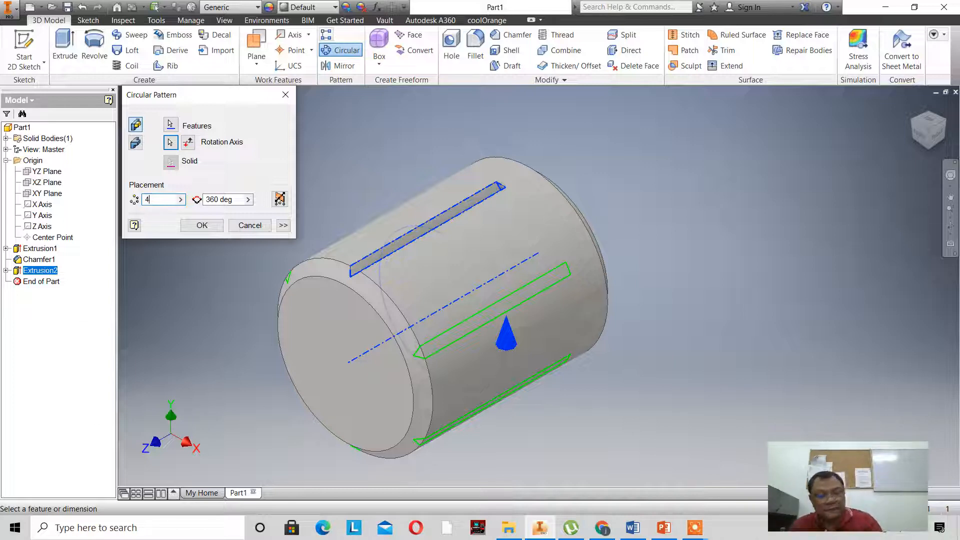
text(8)
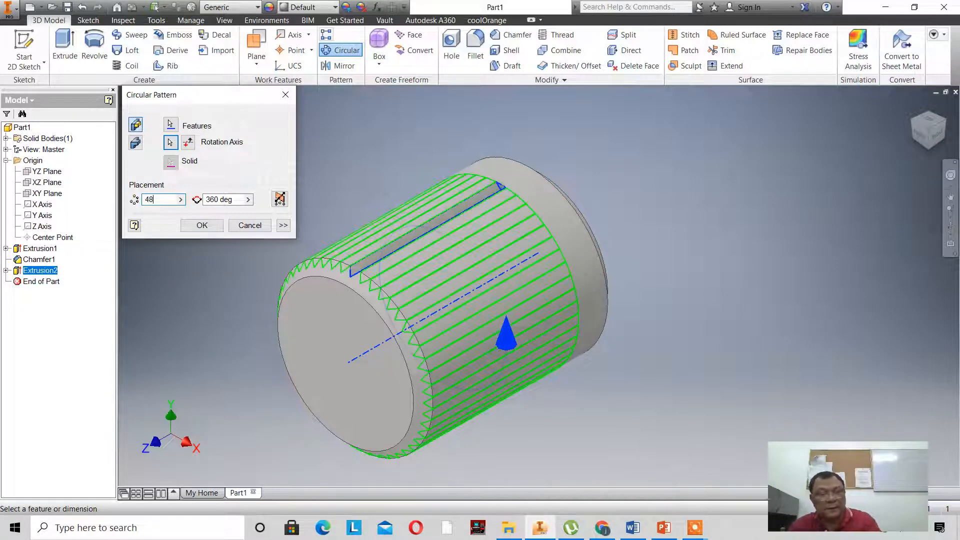
click(202, 225)
scroll(186, 345, down, 3)
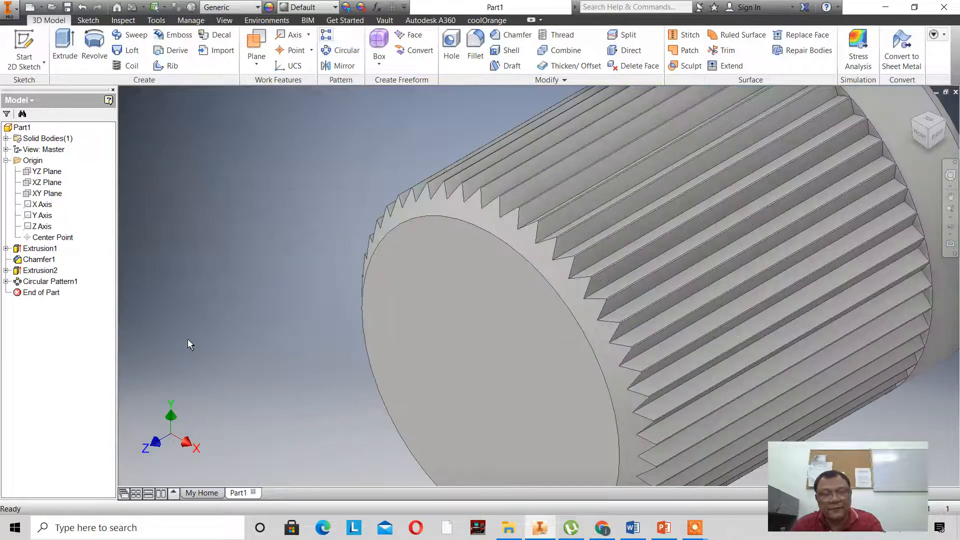
scroll(188, 344, up, 3)
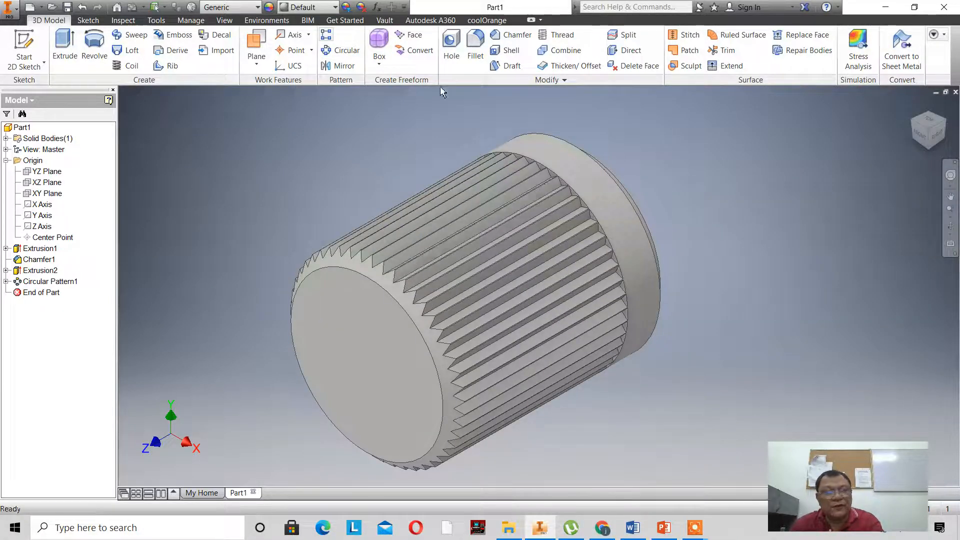
- Apply the Gold appearance to the knurled part and orbit around it to inspect the grooves
click(333, 7)
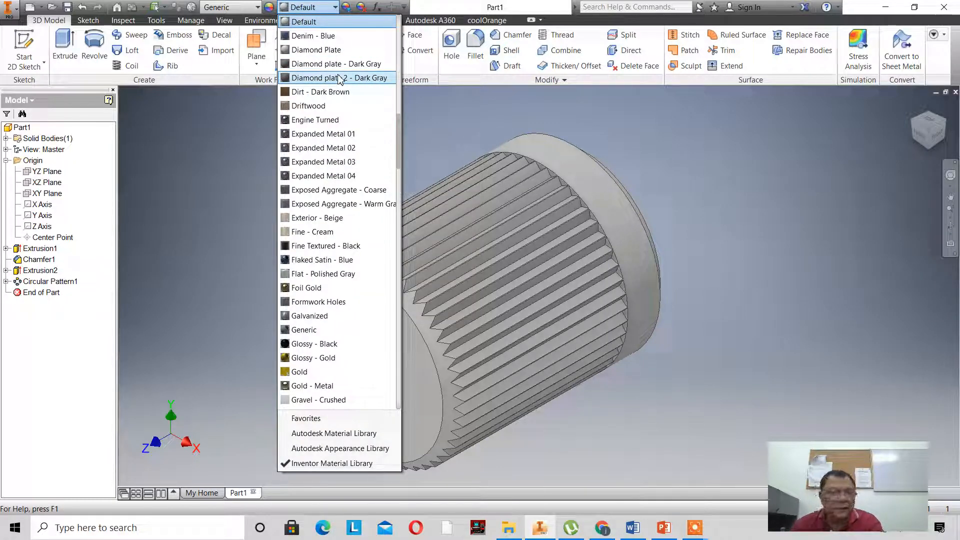
click(337, 370)
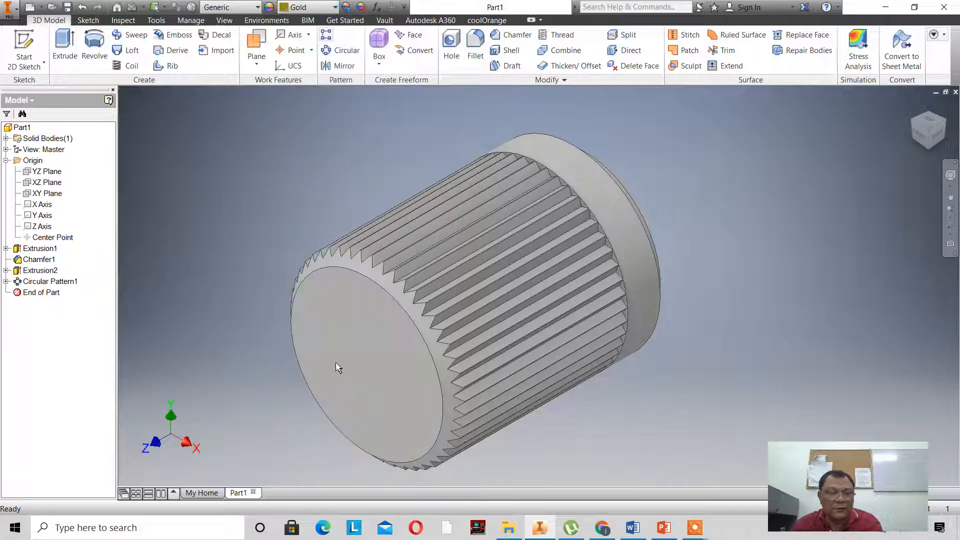
click(949, 225)
mouse_move(495, 270)
mouse_down()
mouse_move(456, 236)
mouse_move(463, 298)
mouse_move(493, 295)
mouse_move(501, 261)
mouse_up()
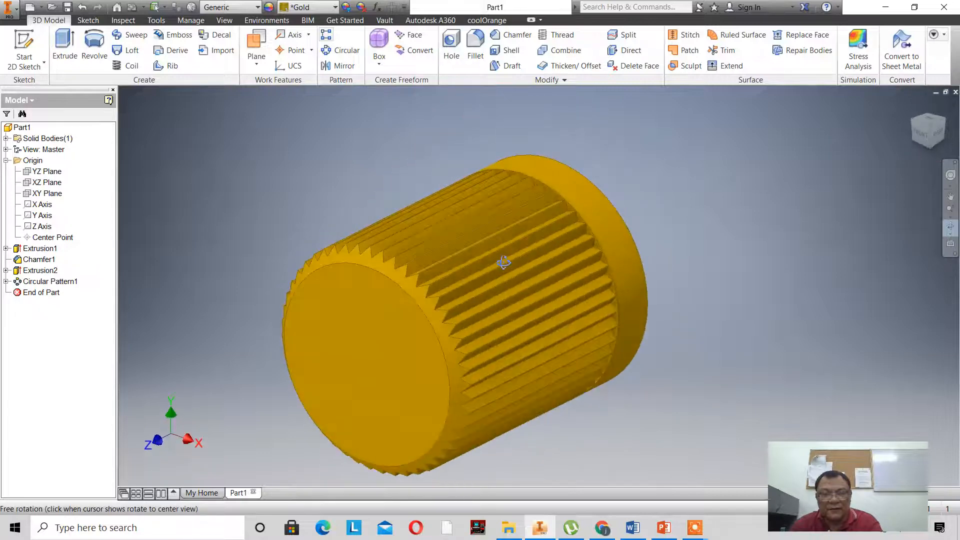
scroll(502, 260, down, 5)
scroll(500, 261, up, 5)
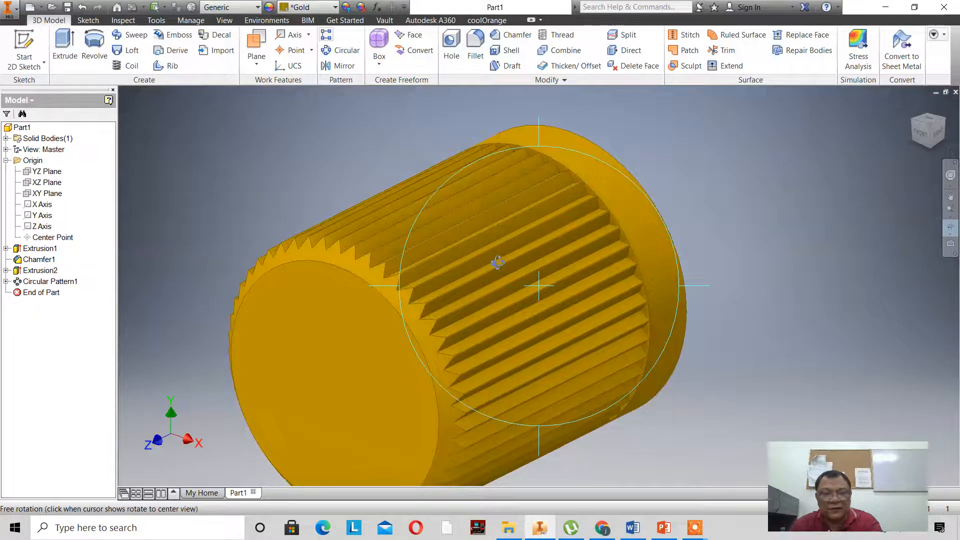
key(Escape)
click(932, 125)
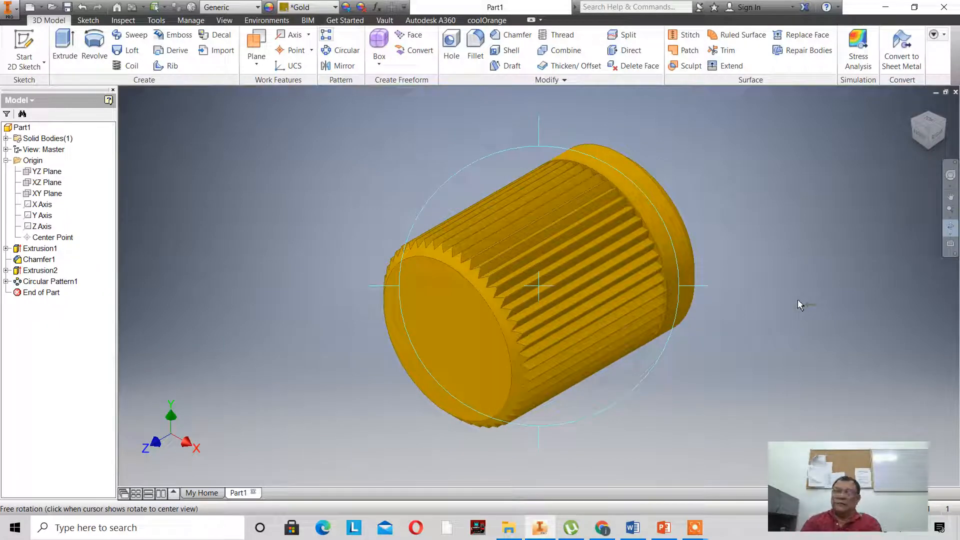
- Apply the Chrome - Polished Blue appearance to the knurled part
click(334, 7)
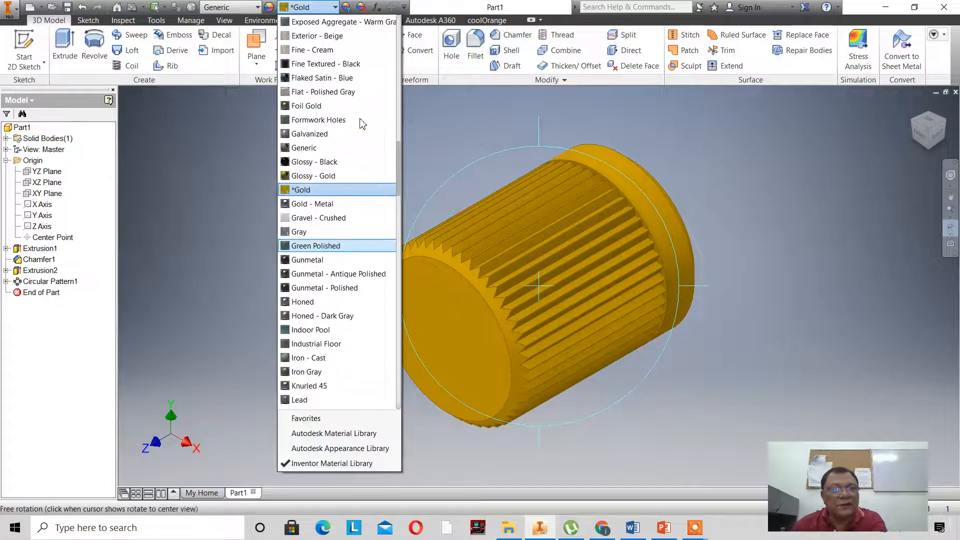
scroll(363, 123, up, 7)
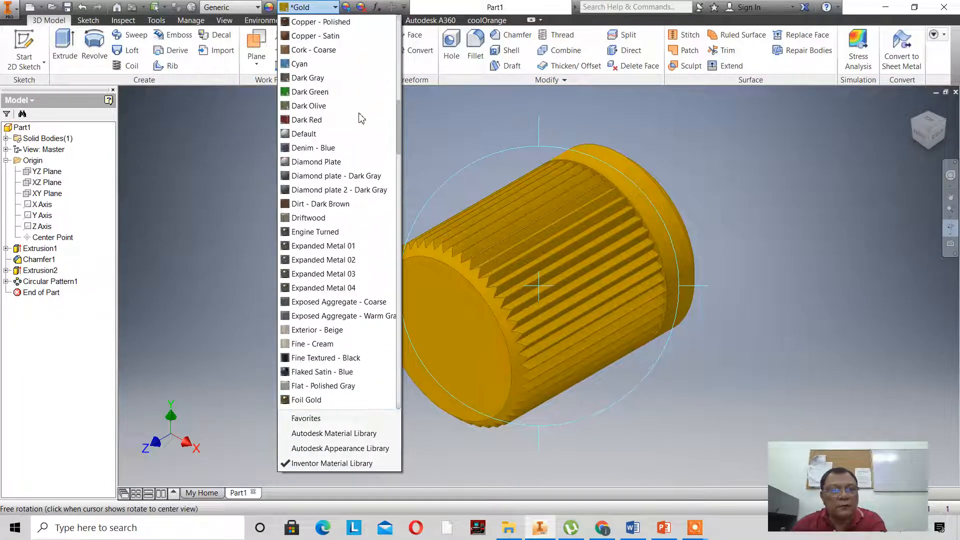
scroll(362, 118, up, 2)
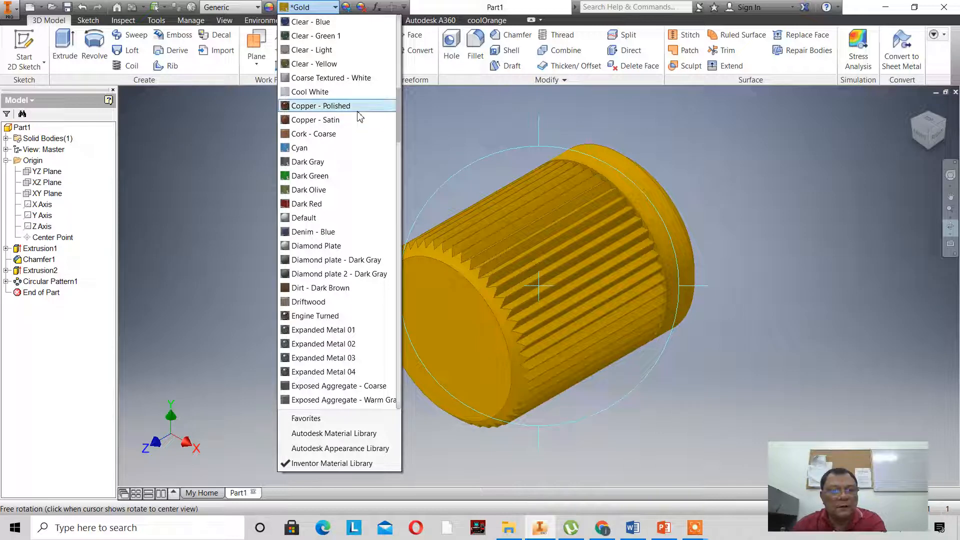
scroll(360, 117, up, 2)
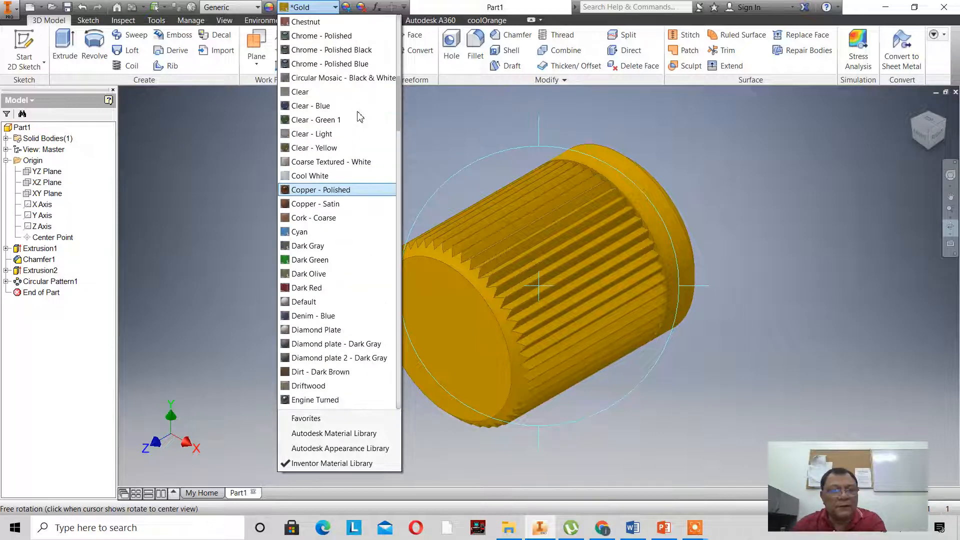
click(327, 64)
- Examine the knurl grooves and chamfered ends from several angles, then restore the home view
scroll(773, 192, down, 5)
scroll(772, 192, up, 5)
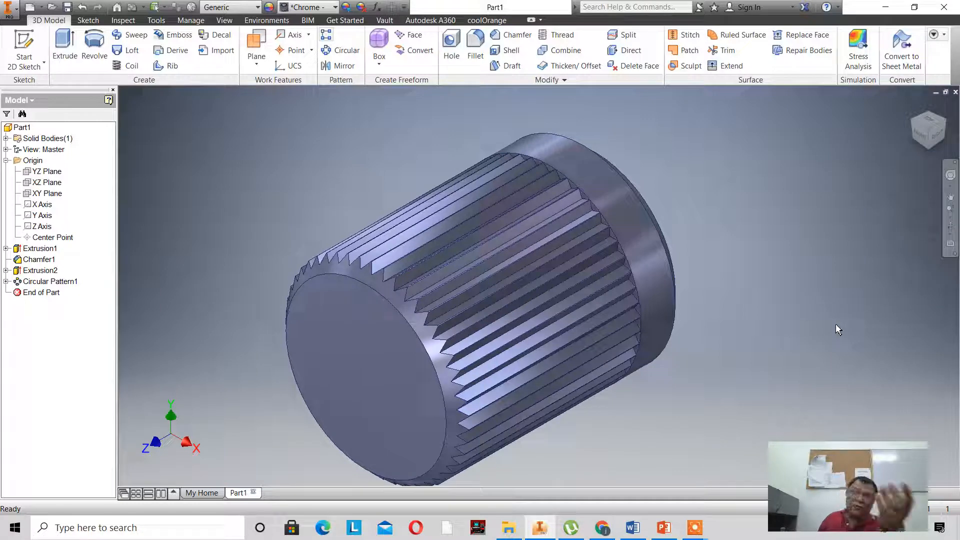
click(948, 226)
drag(610, 243, 557, 268)
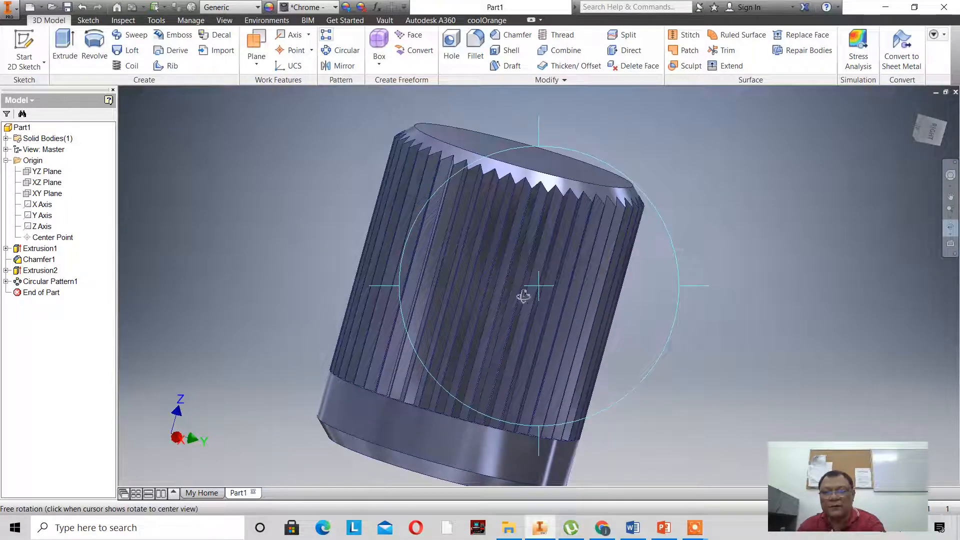
drag(688, 302, 668, 337)
click(911, 116)
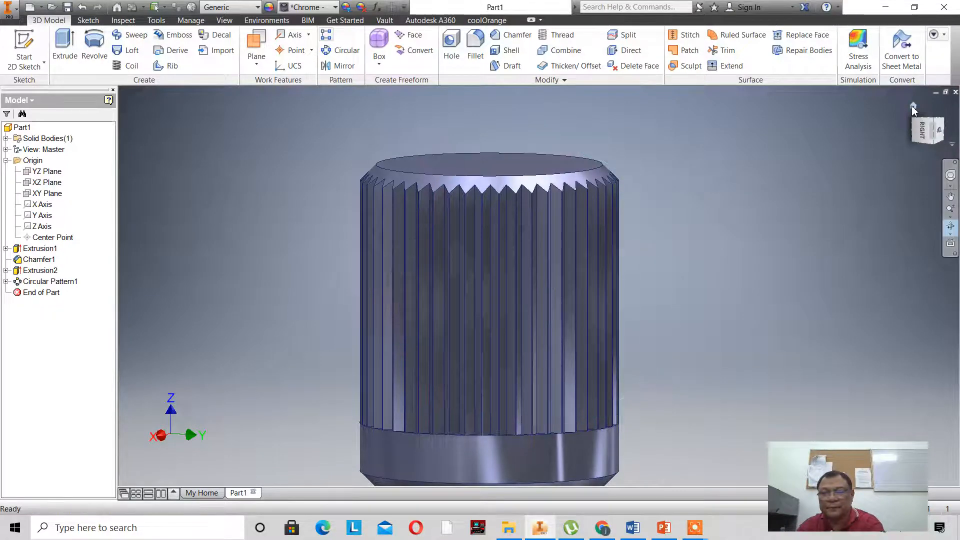
right_click(880, 303)
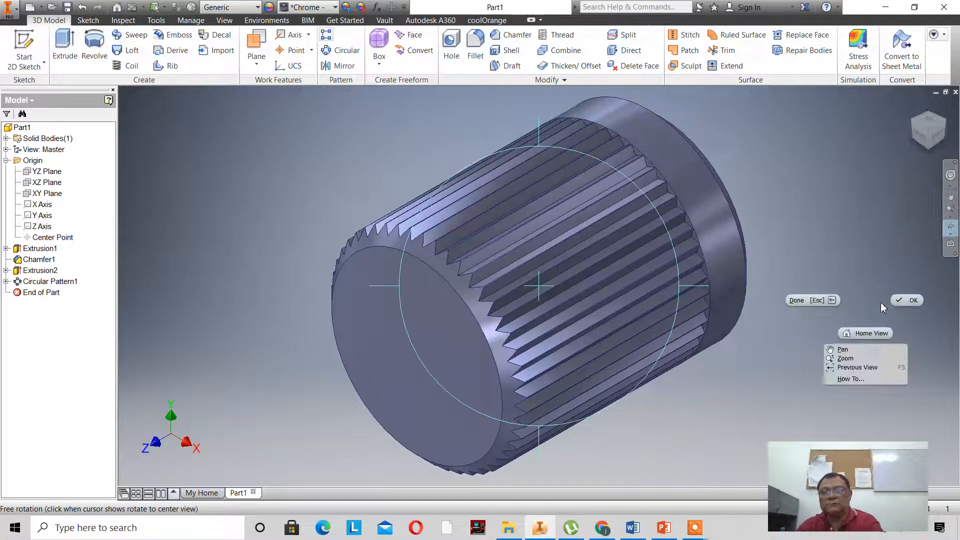
click(903, 301)
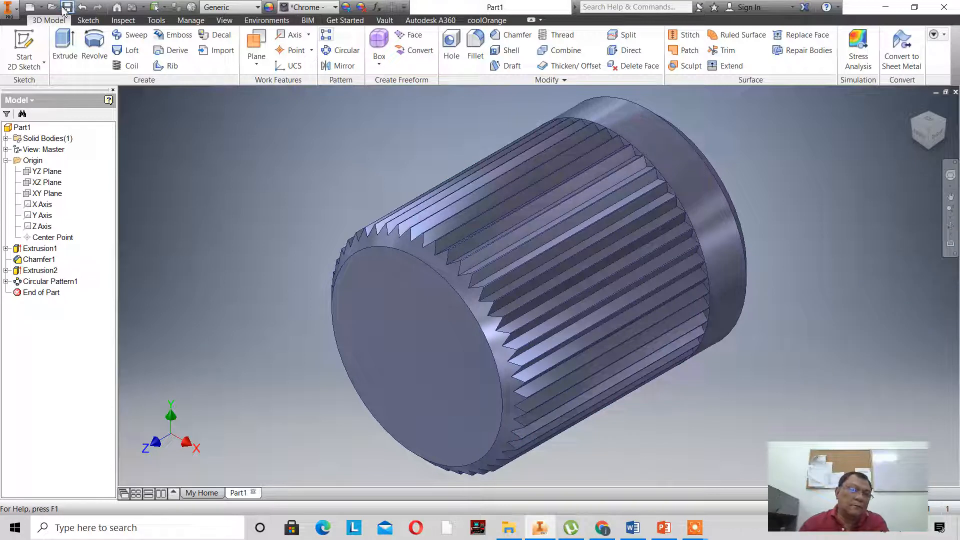
- Create a new part file from the English Standard (in).ipt template
click(9, 21)
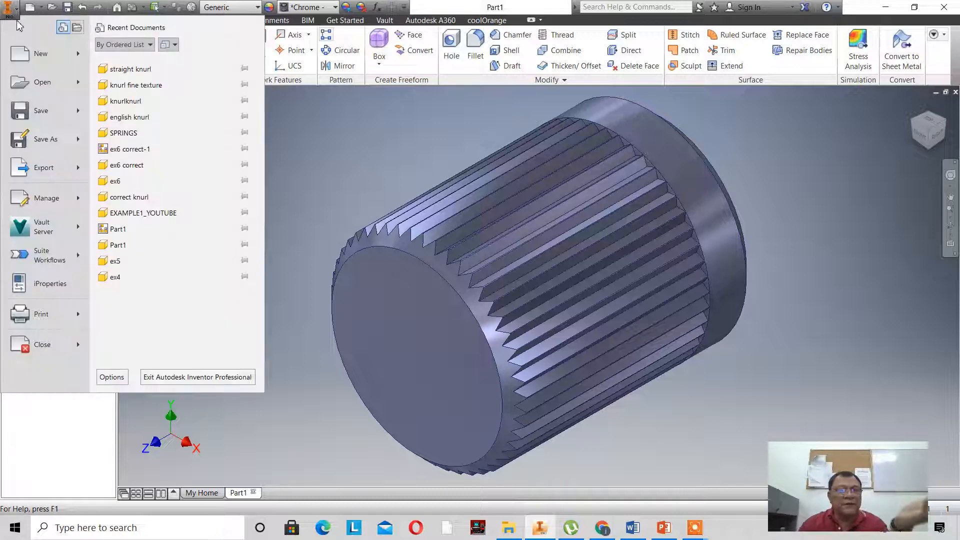
key(Escape)
key(ctrl+n)
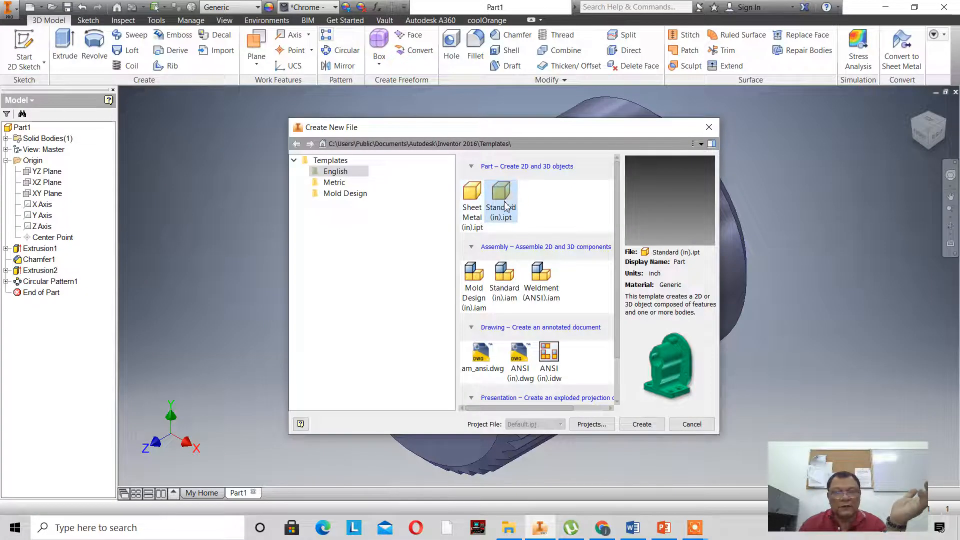
click(641, 423)
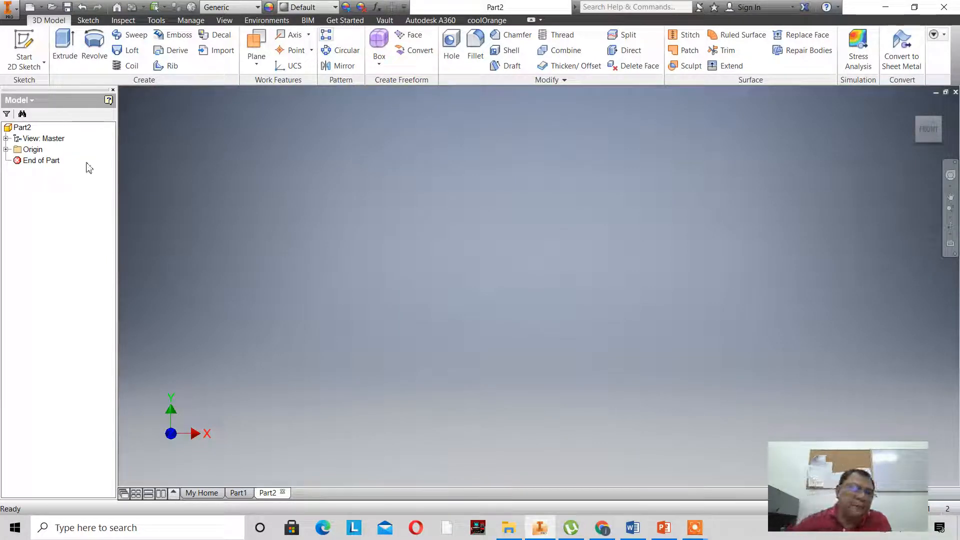
- Sketch a .5 in diameter circle centred on the origin on the XY plane and finish the sketch
click(24, 45)
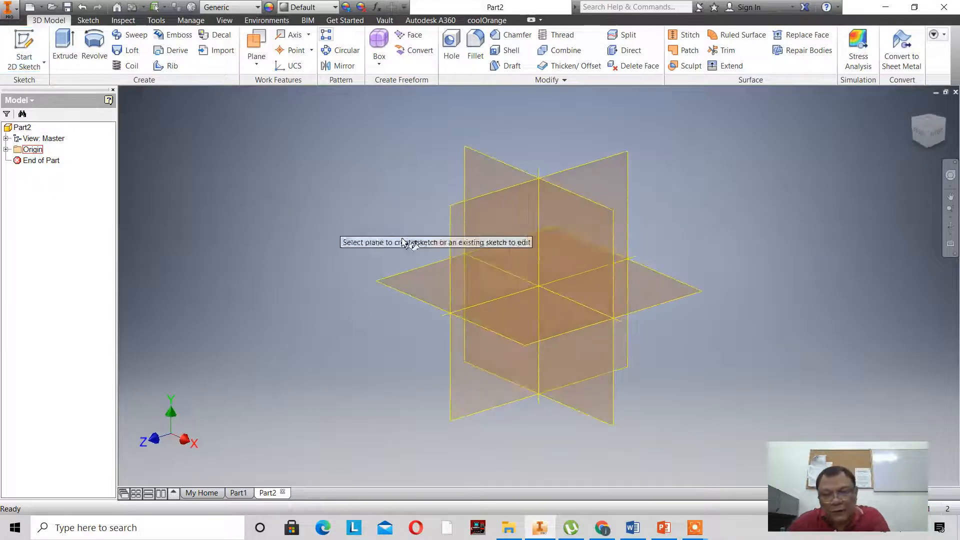
click(590, 278)
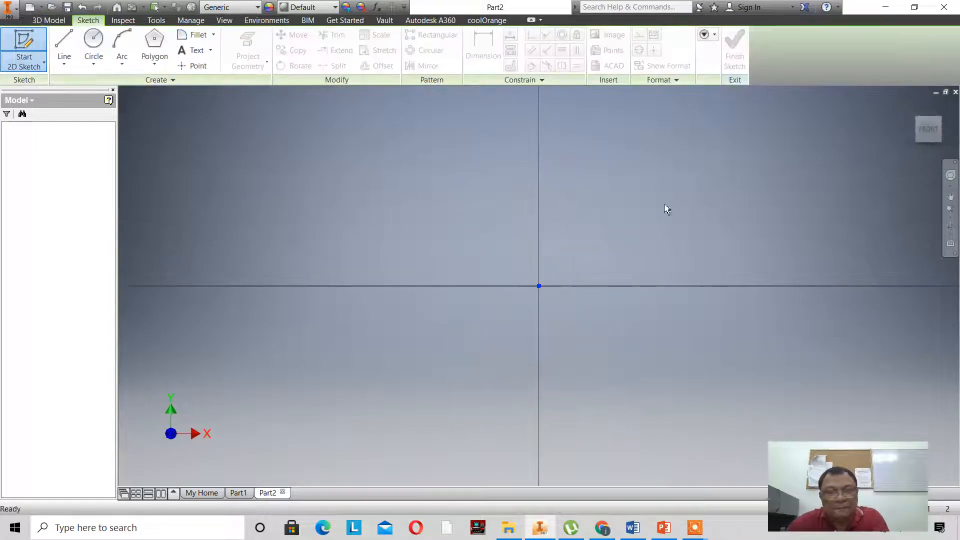
click(94, 43)
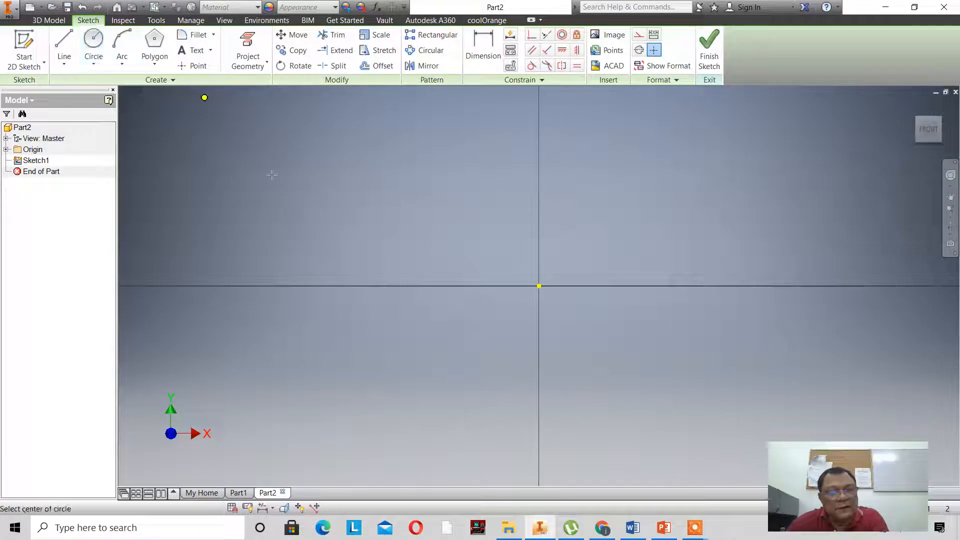
click(539, 285)
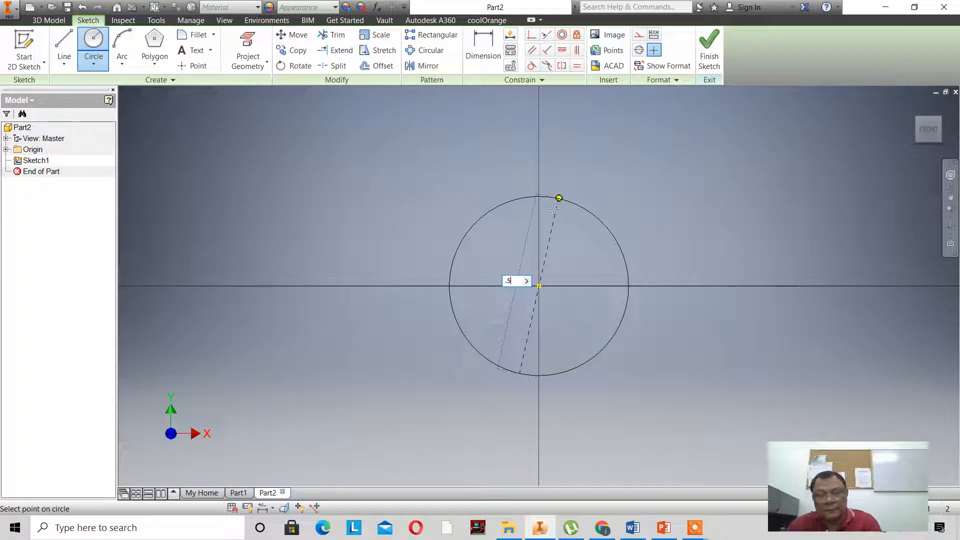
key(Return)
click(709, 50)
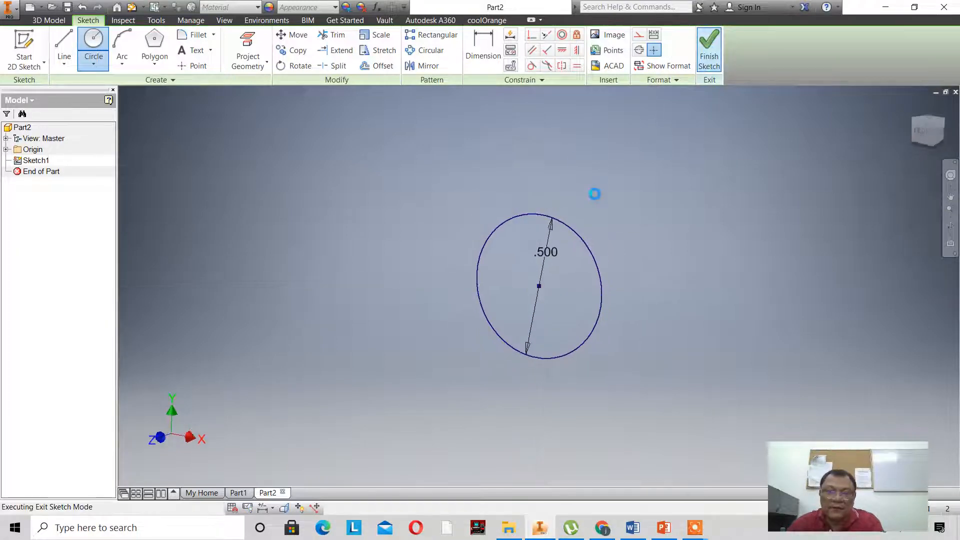
- Set the current isometric view of the circle as the home view with the Fixed Distance option
click(931, 132)
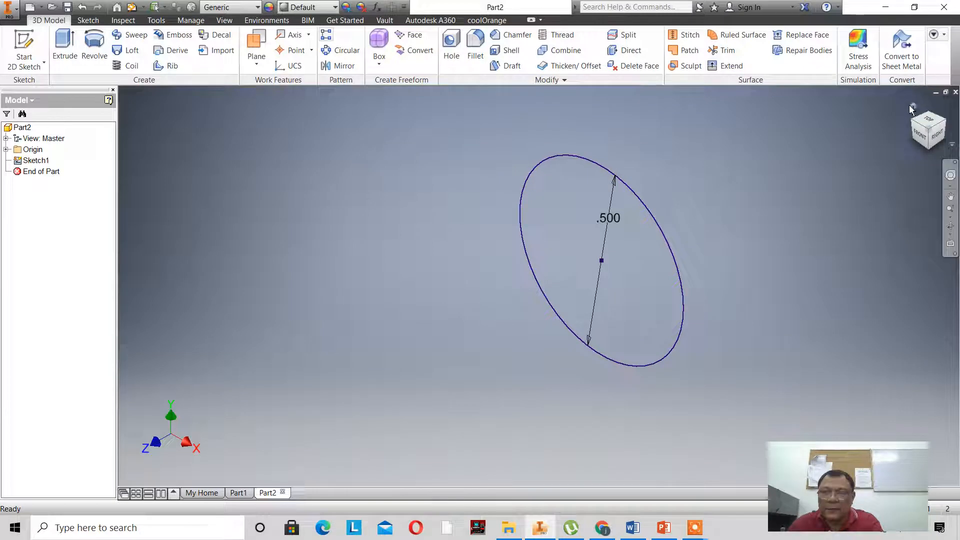
right_click(886, 104)
click(838, 120)
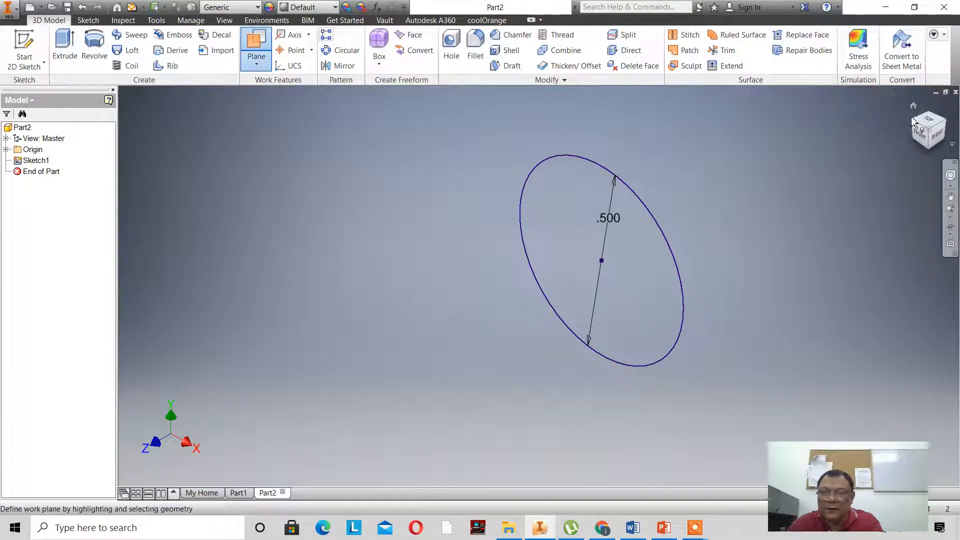
right_click(917, 113)
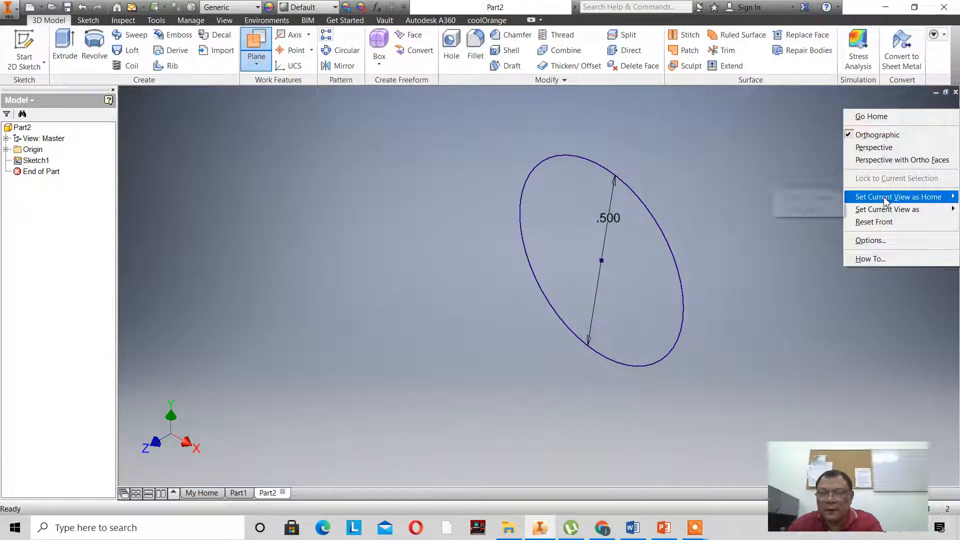
mouse_move(885, 196)
click(794, 198)
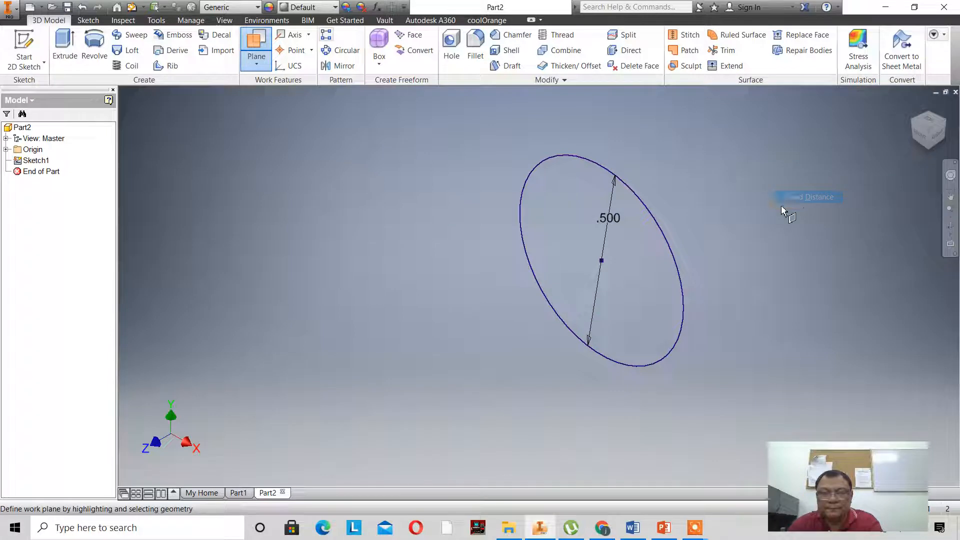
- Extrude the circle 3/8 in symmetrically about its sketch plane into a solid cylinder
click(951, 195)
drag(570, 262, 342, 299)
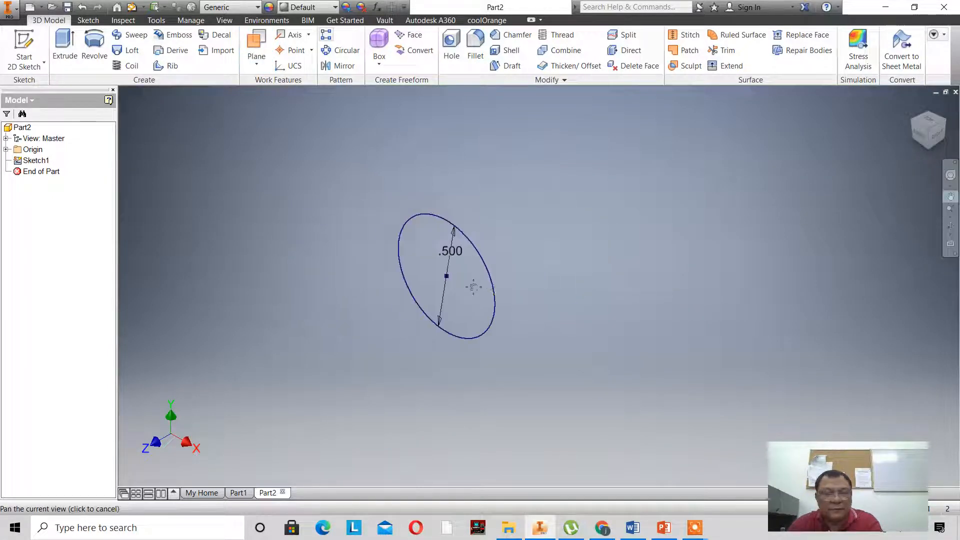
scroll(441, 276, up, 1)
right_click(519, 213)
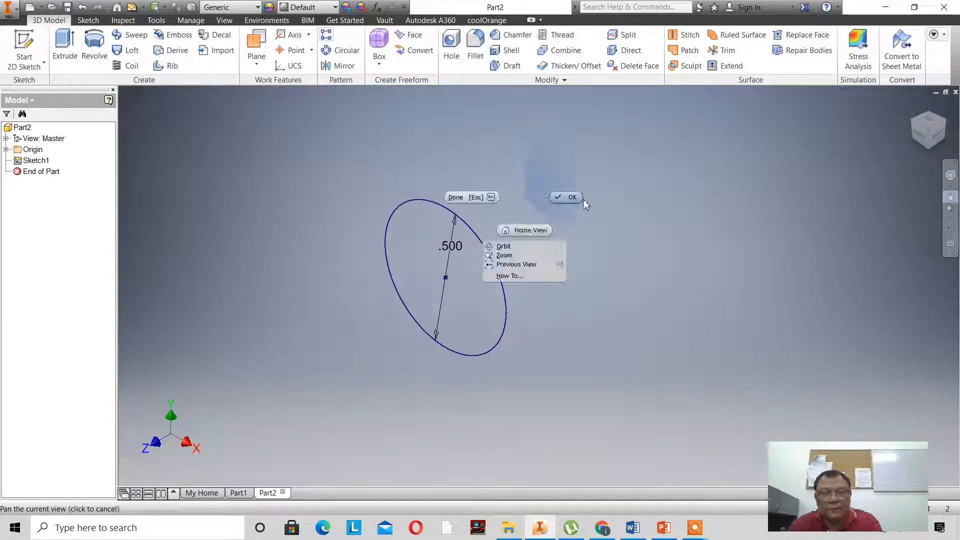
click(572, 197)
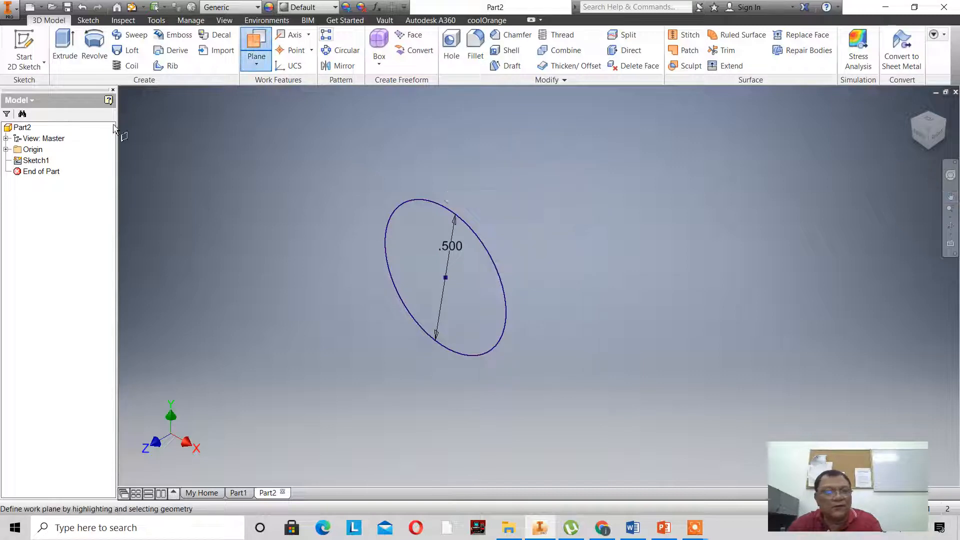
click(63, 44)
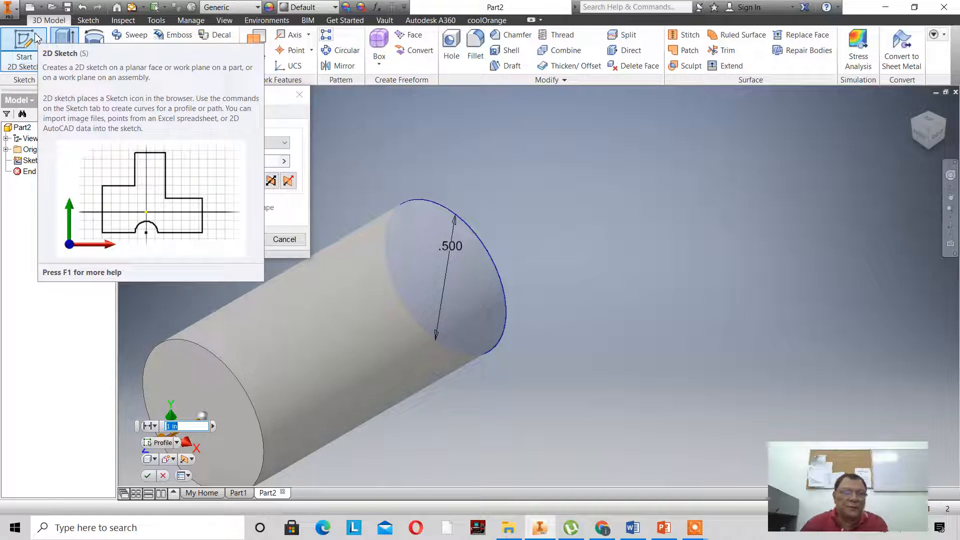
click(271, 185)
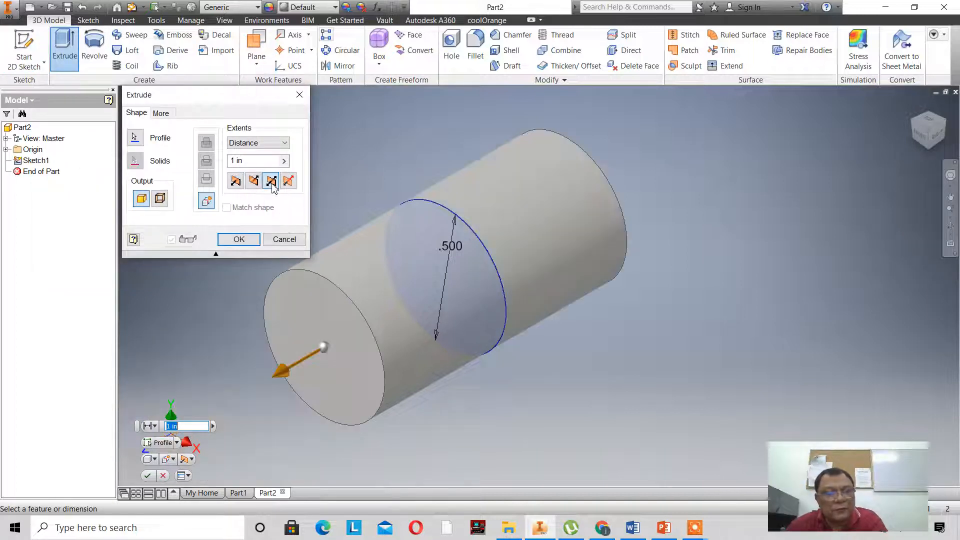
click(265, 163)
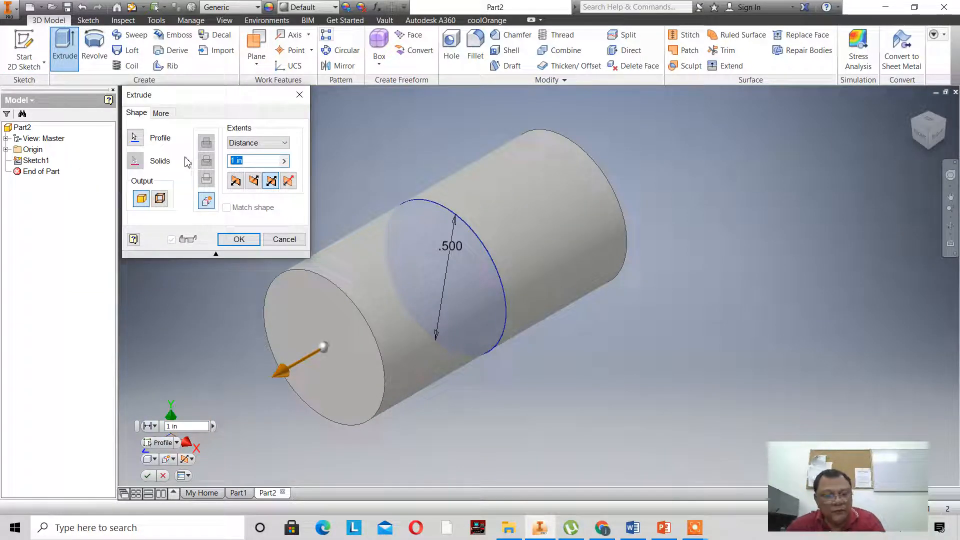
text(3/8)
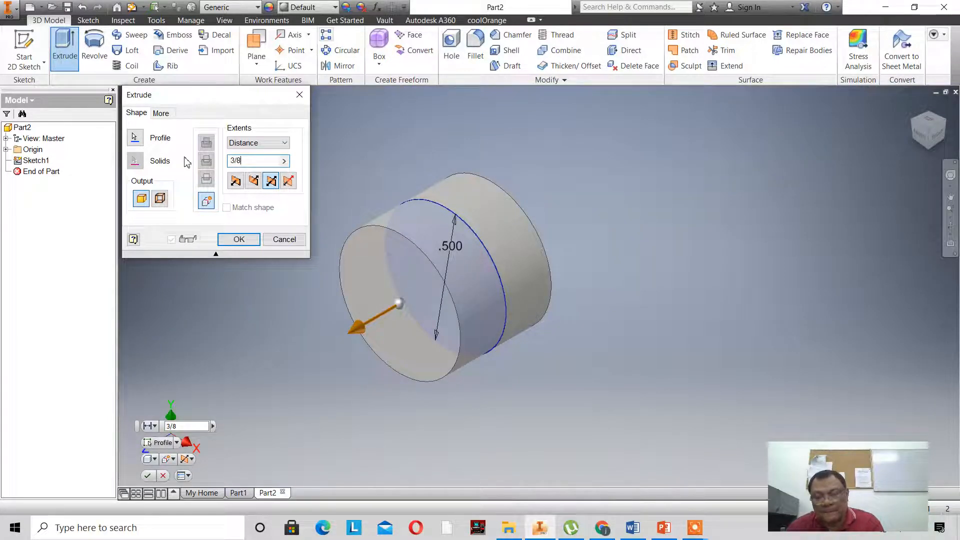
key(Return)
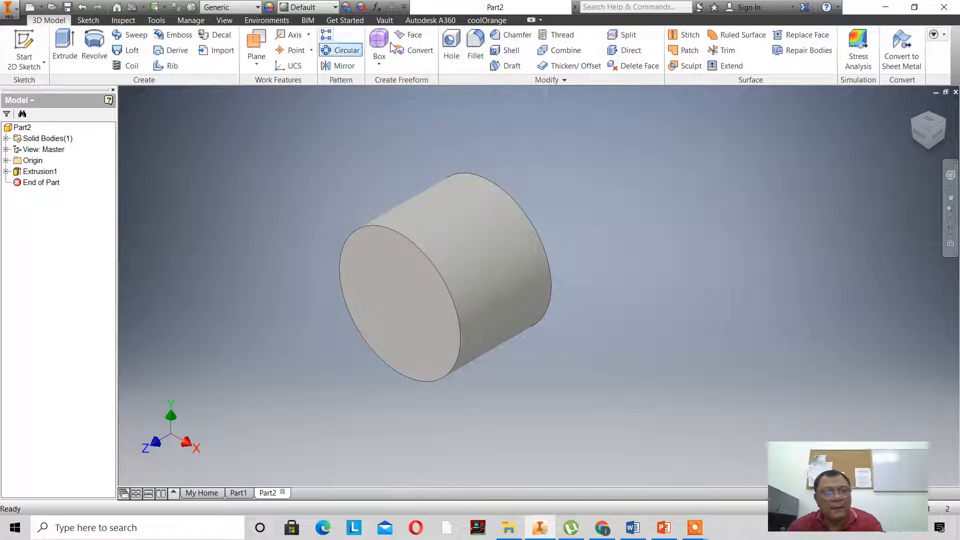
- Chamfer both circular end edges of the cylinder with a distance of .03125 in
click(507, 35)
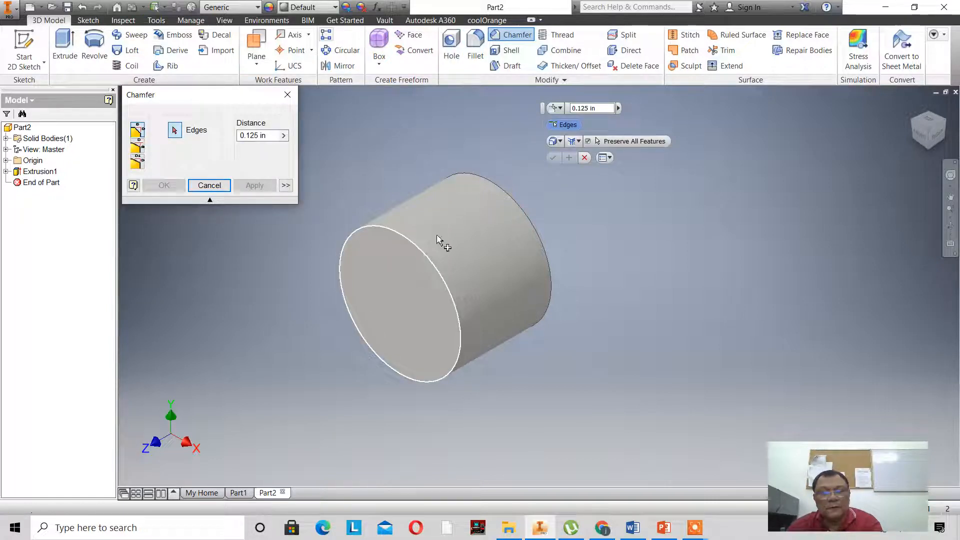
drag(604, 108, 489, 116)
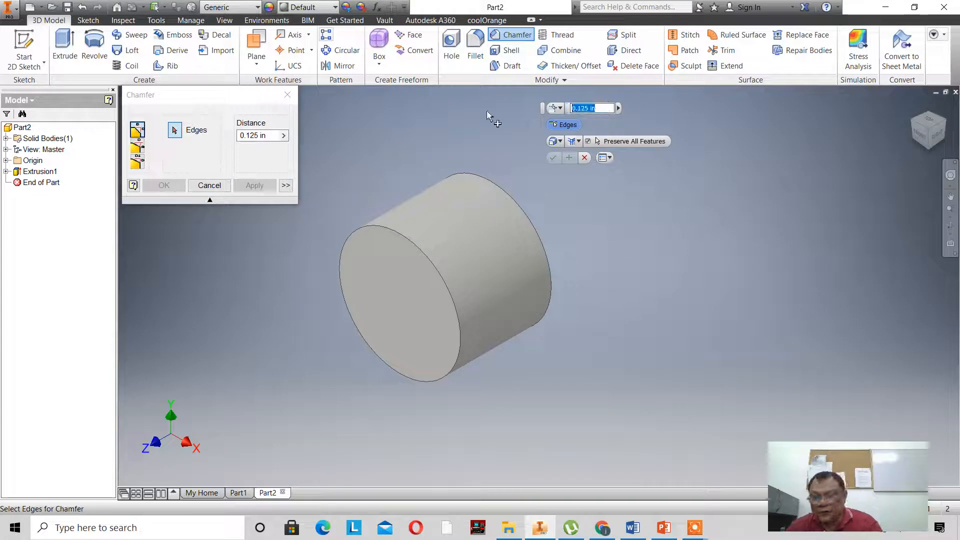
key(BackSpace)
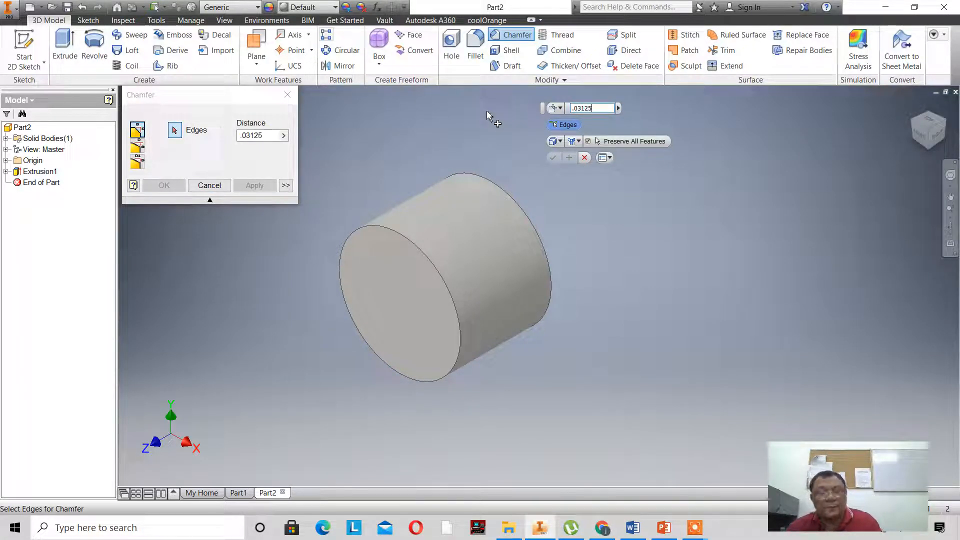
click(419, 250)
click(500, 191)
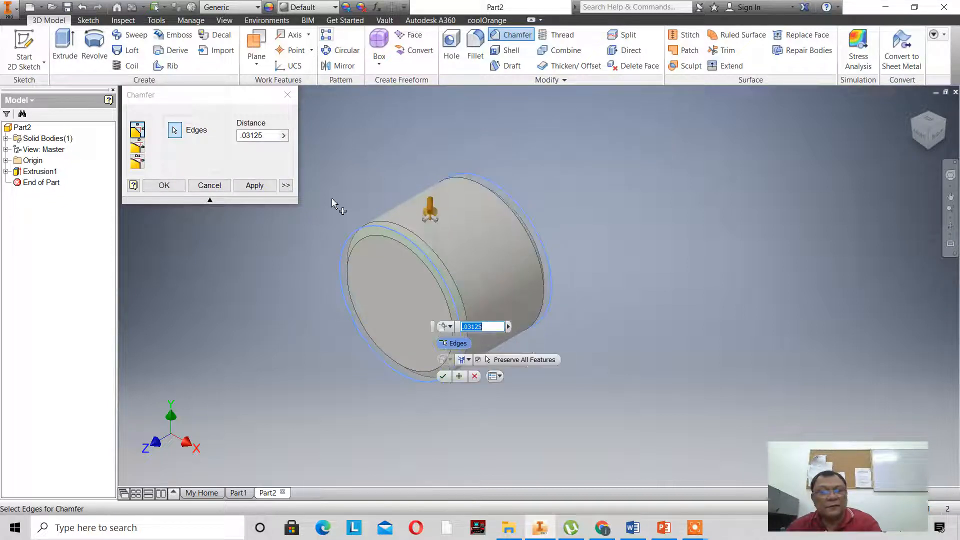
click(253, 186)
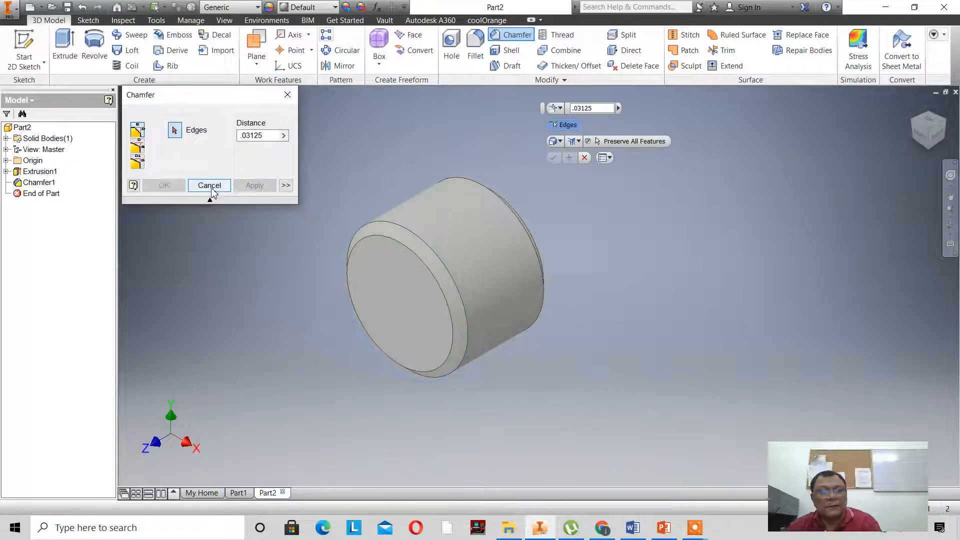
click(209, 185)
scroll(366, 316, up, 5)
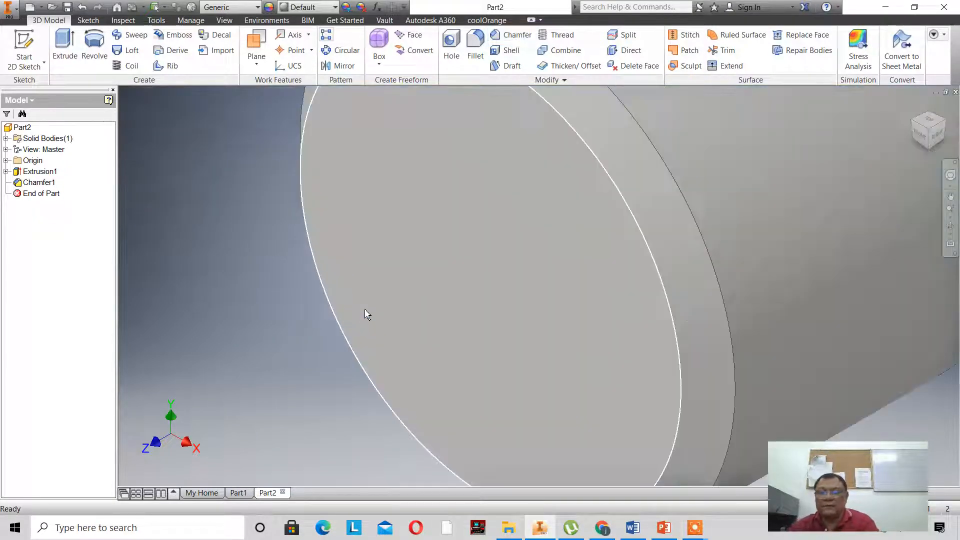
- Start a new sketch on the cylinder's front circular end face
scroll(368, 312, down, 4)
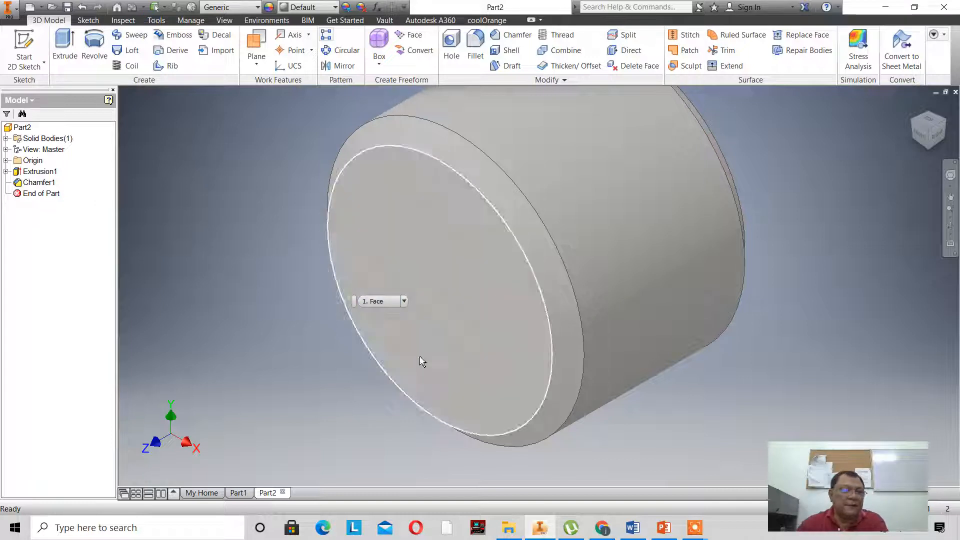
click(455, 258)
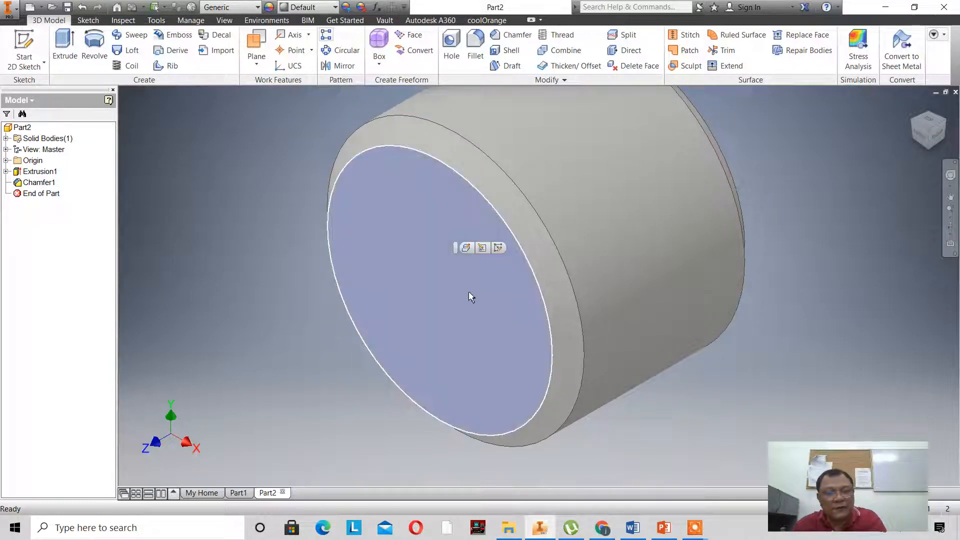
click(454, 214)
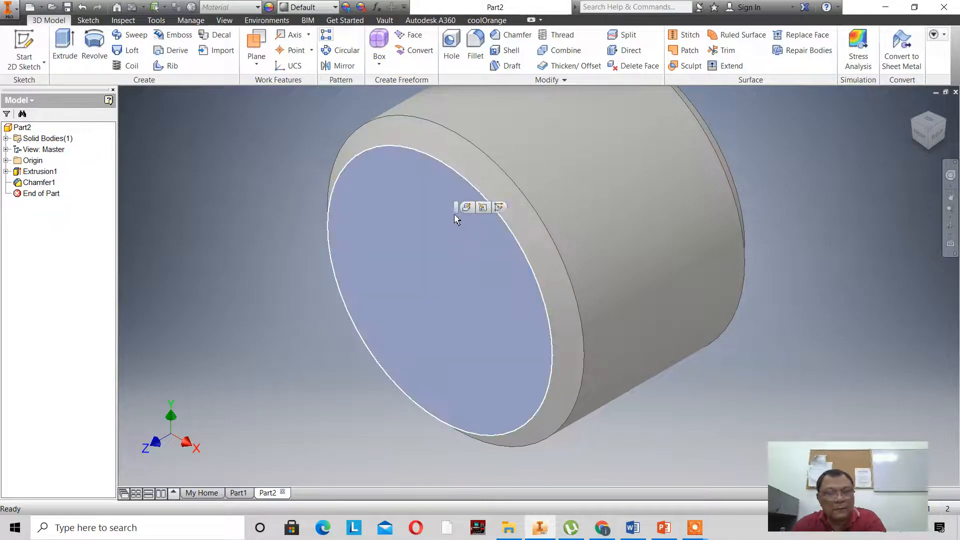
key(Escape)
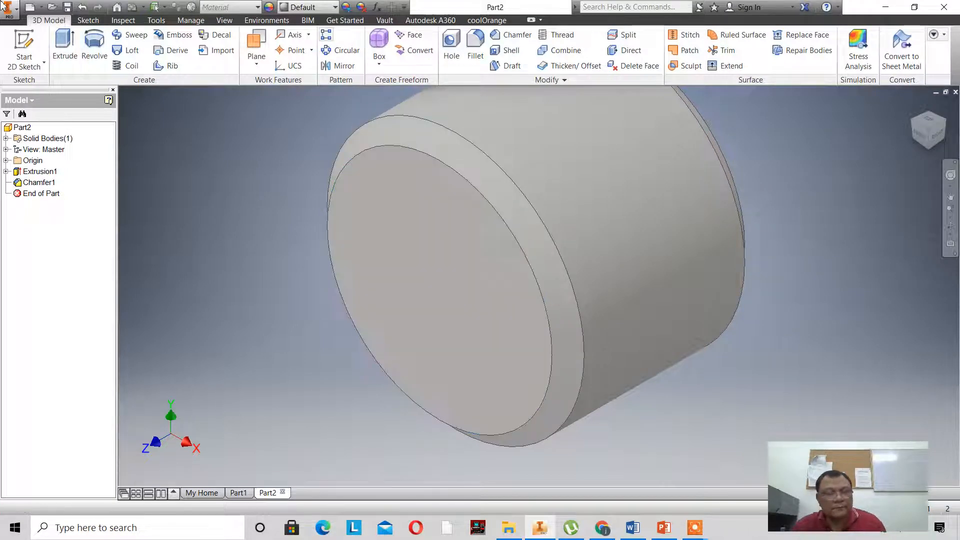
click(23, 50)
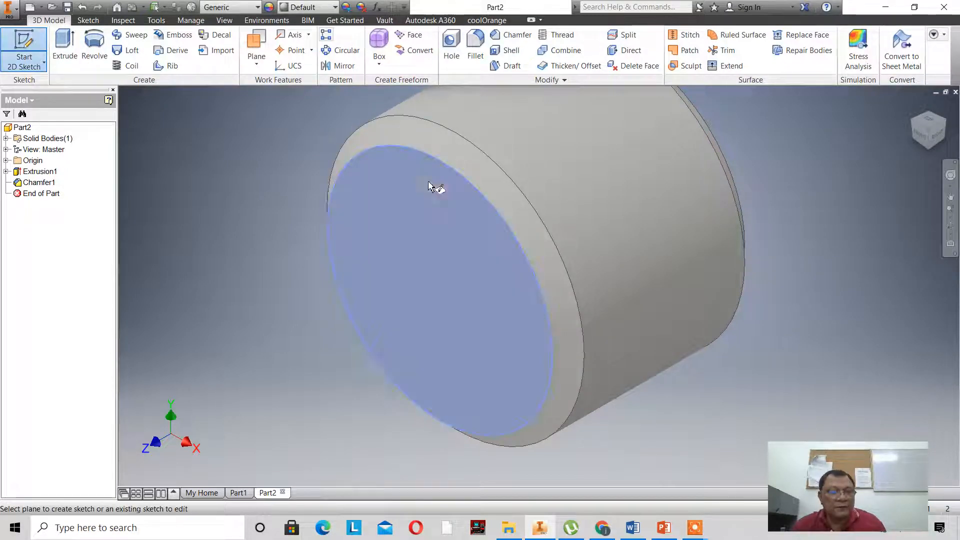
click(433, 199)
scroll(626, 340, up, 3)
scroll(648, 307, down, 4)
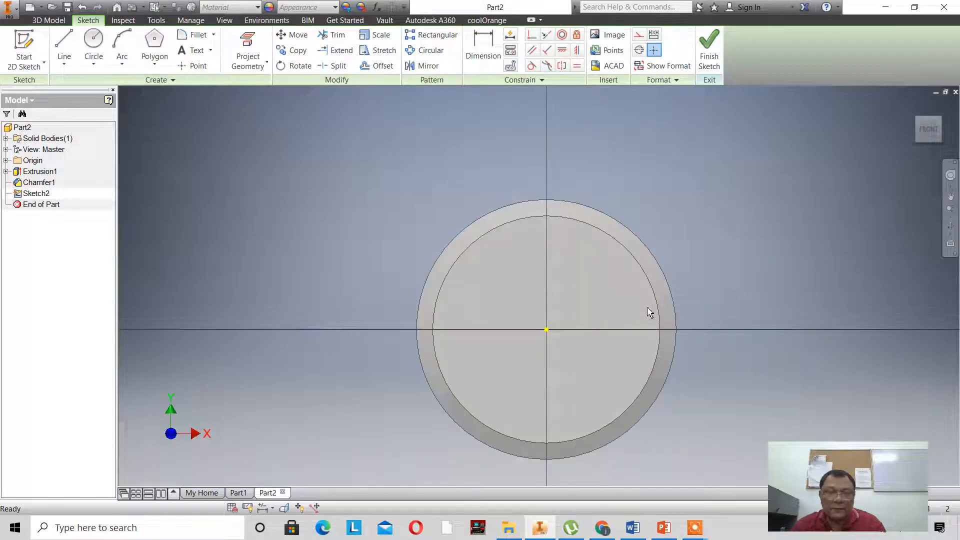
- Project the cylinder's outer circular edge into the end-face sketch and end the projection command
click(246, 67)
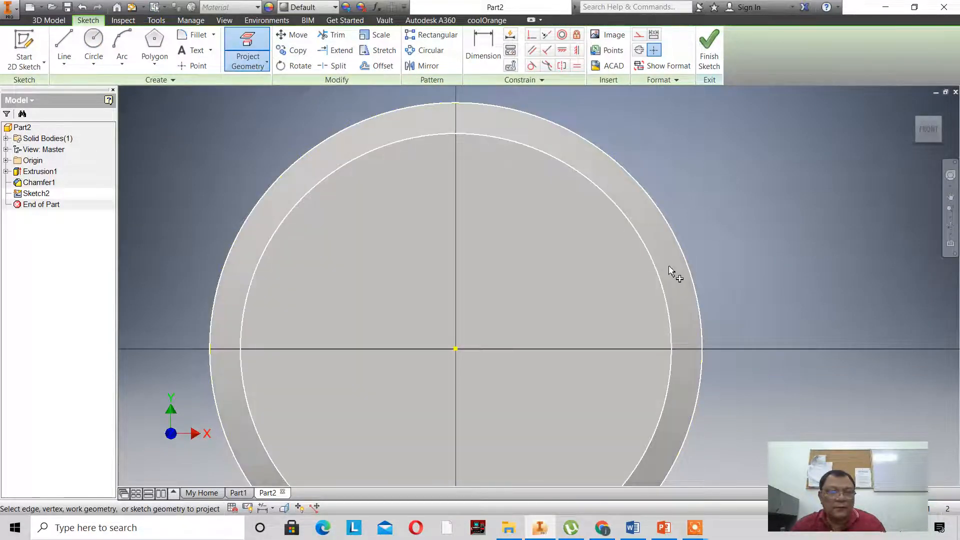
scroll(670, 271, up, 5)
scroll(683, 236, down, 3)
scroll(617, 204, down, 3)
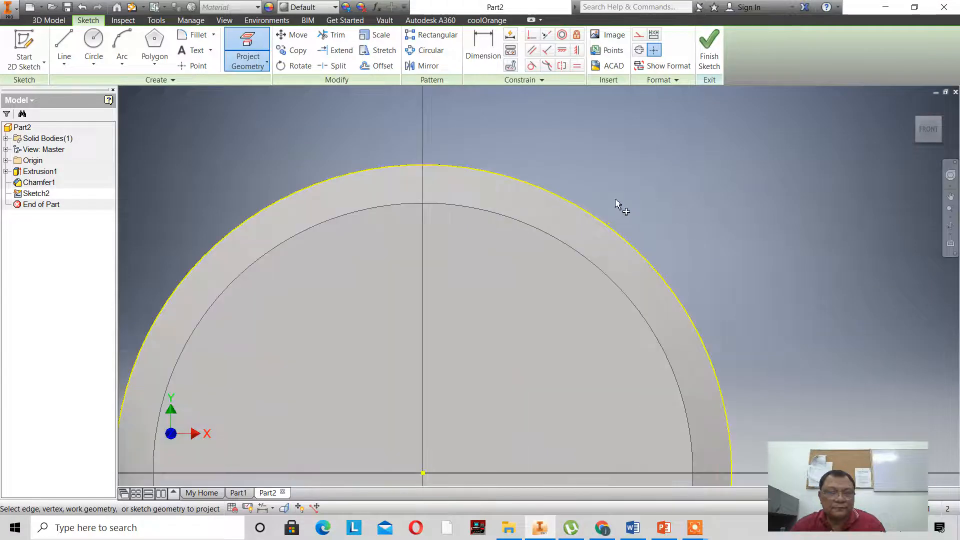
right_click(534, 136)
click(574, 136)
- Draw a four-sided inscribed polygon about .085 in tip to tip, centred on the projected circle's top point with one vertex directly above
click(158, 49)
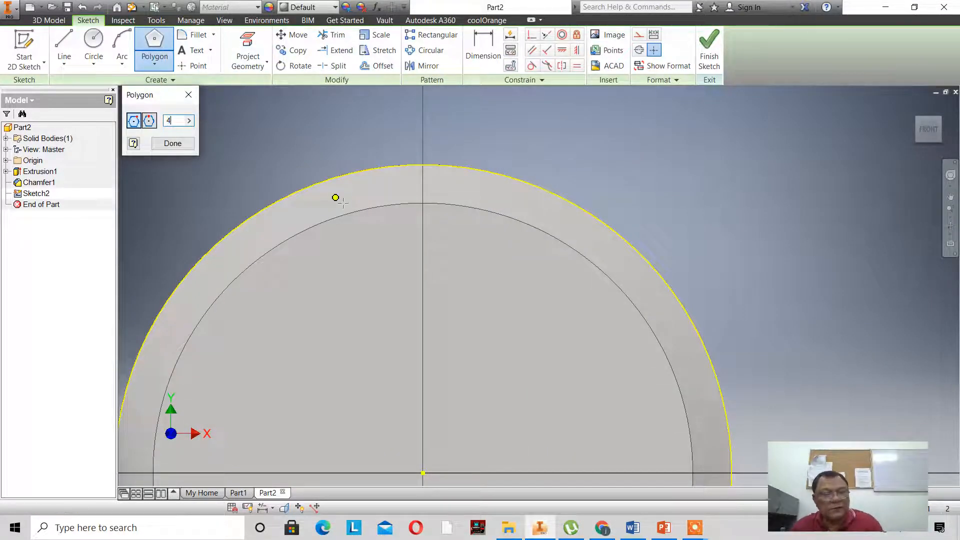
click(423, 166)
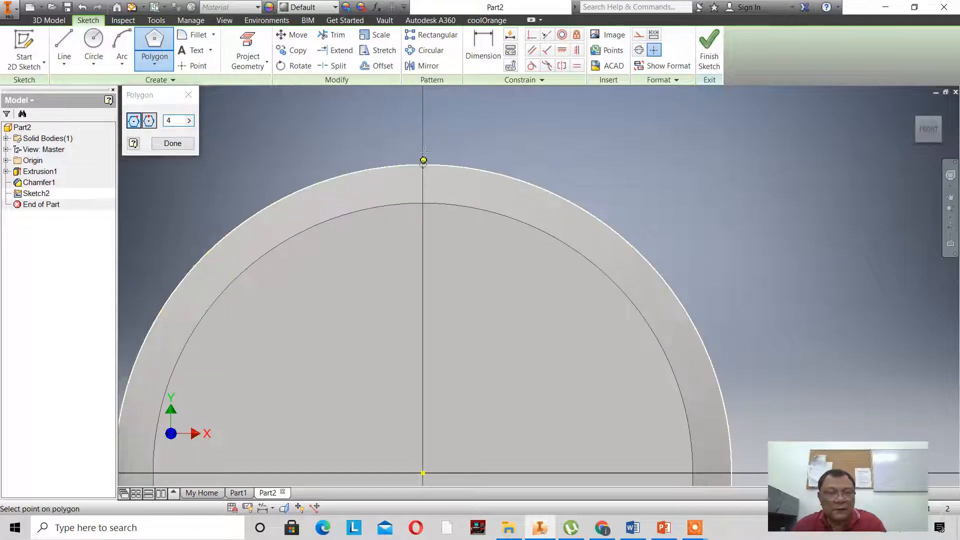
click(422, 111)
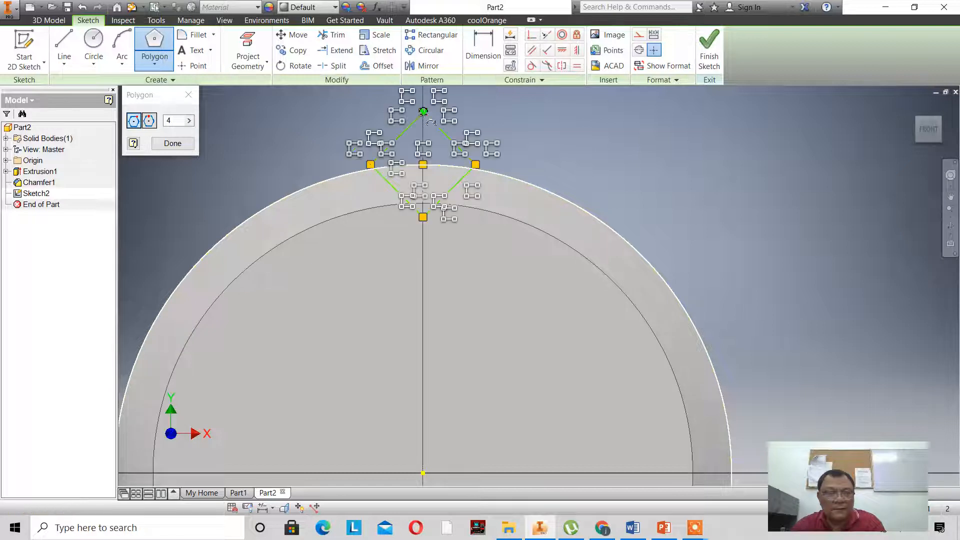
click(161, 144)
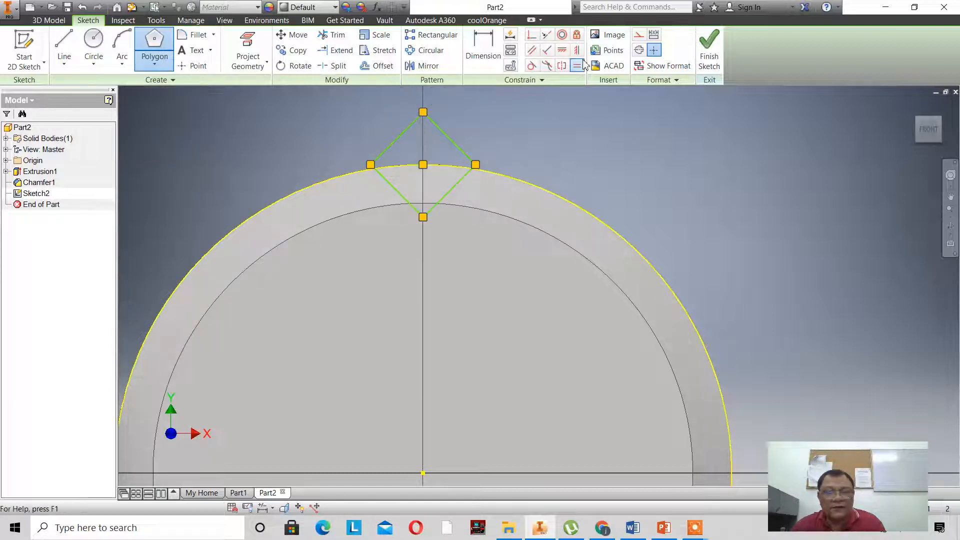
- Dimension the diamond's vertical tip-to-tip height as .032 in and finish the sketch
click(483, 69)
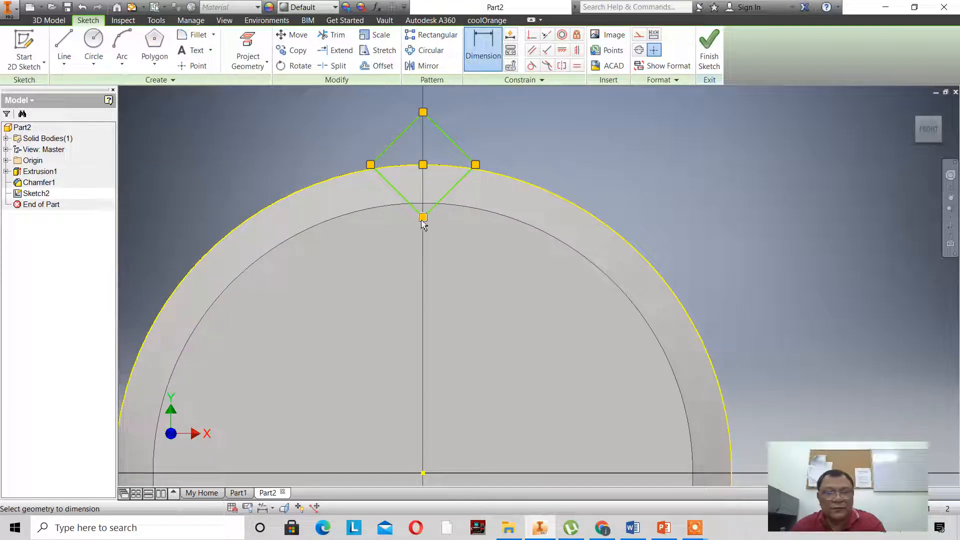
click(422, 216)
click(423, 112)
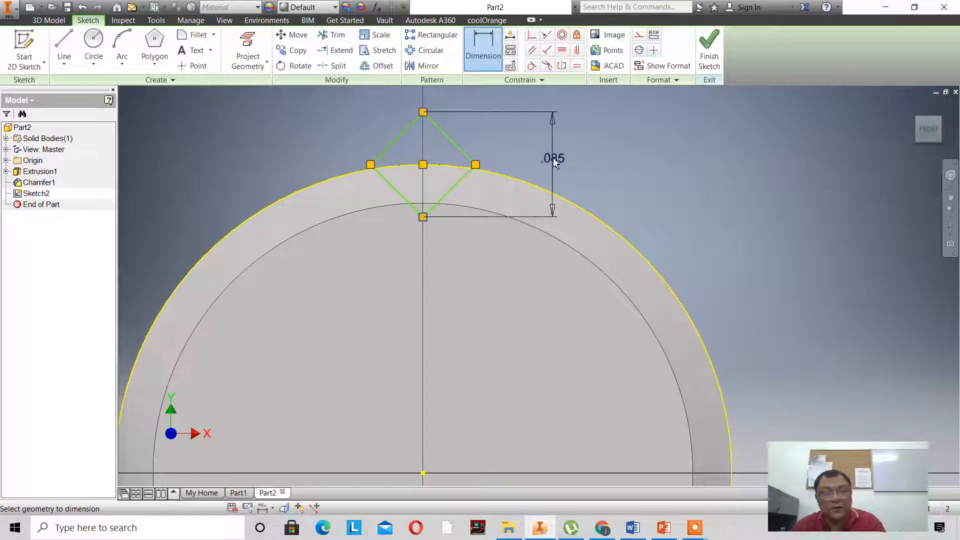
click(555, 163)
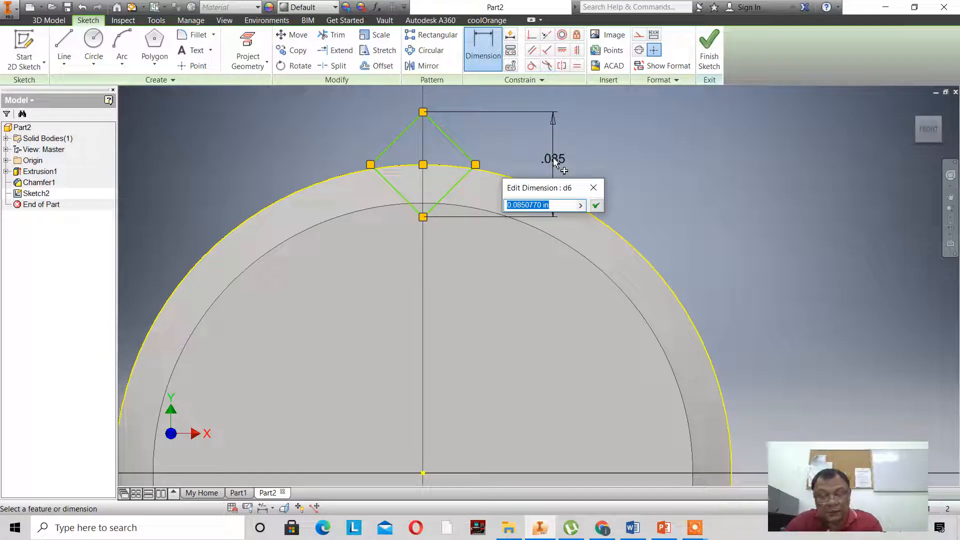
key(BackSpace)
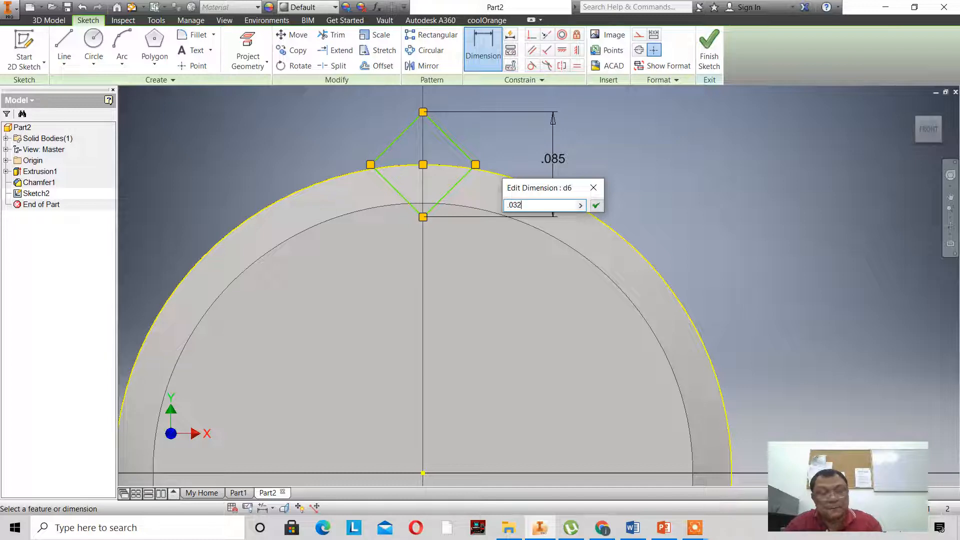
click(595, 205)
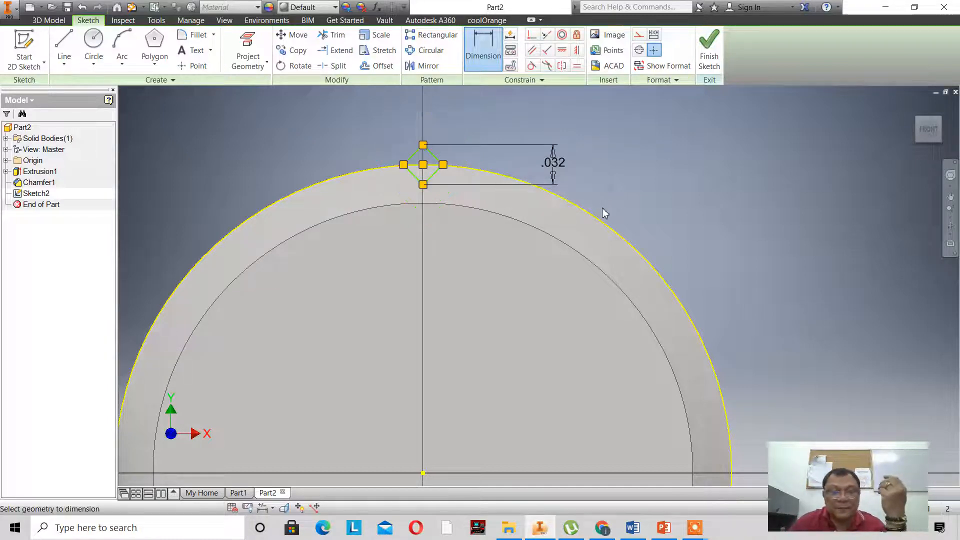
scroll(418, 145, down, 4)
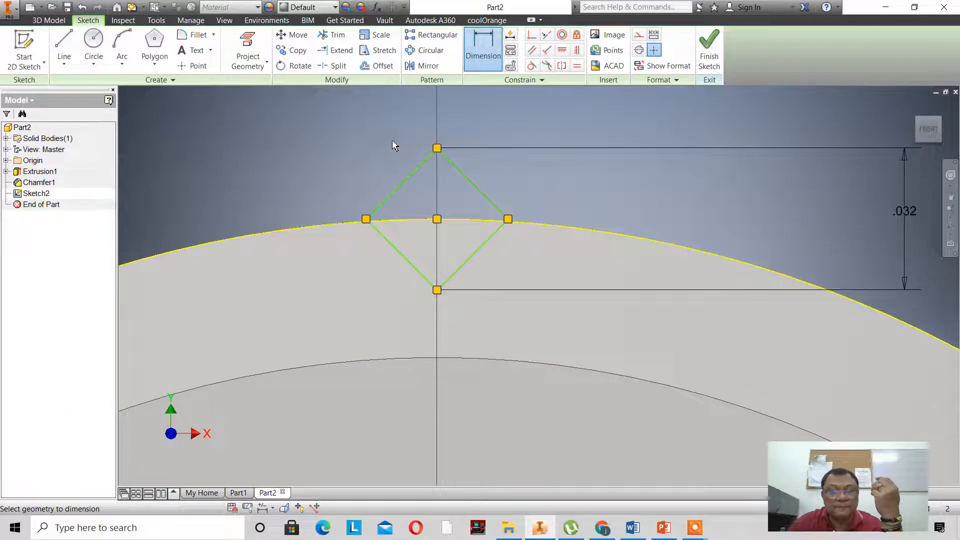
scroll(394, 146, up, 2)
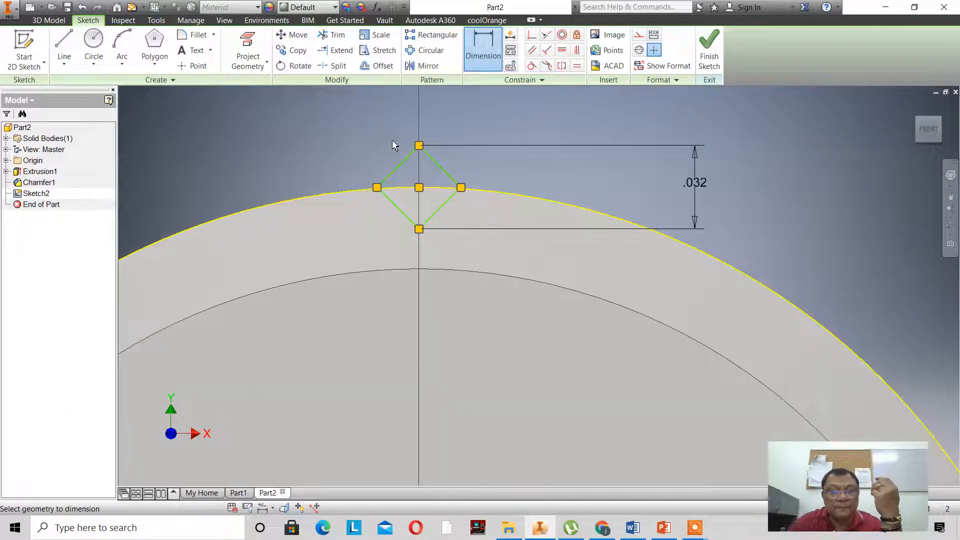
click(708, 55)
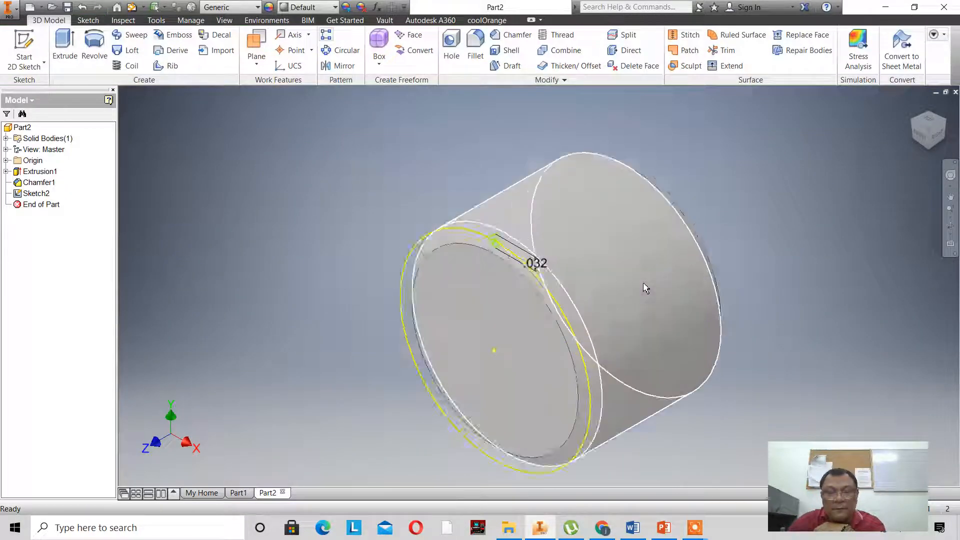
- Start a Coil with the diamond as profile and the origin Z axis as axis, reversing its direction so it runs along the cylinder
scroll(644, 288, down, 3)
scroll(636, 274, up, 4)
scroll(696, 274, down, 2)
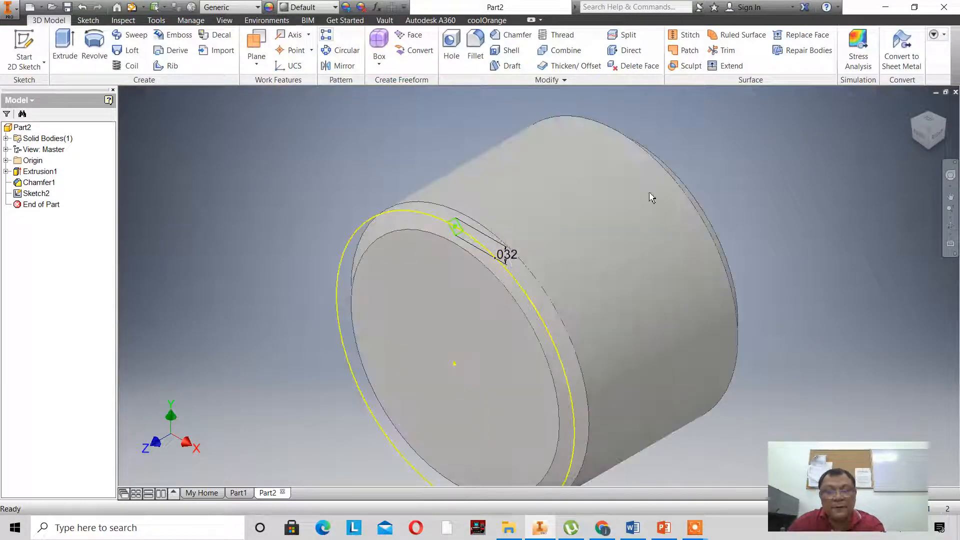
click(119, 68)
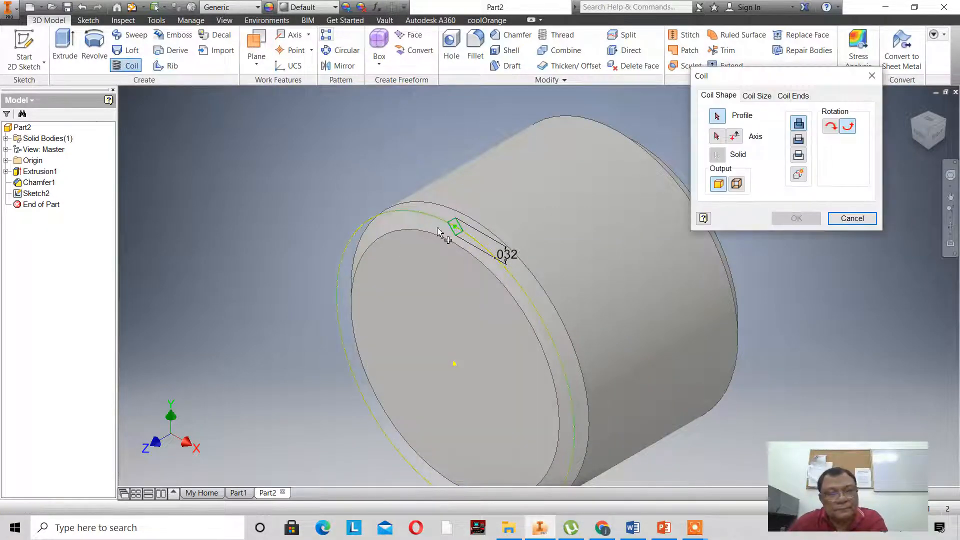
click(455, 228)
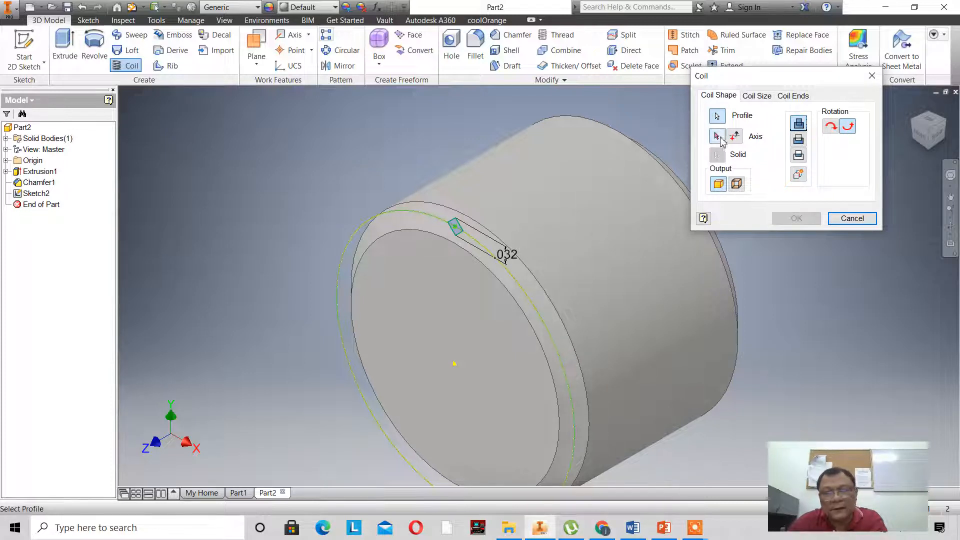
click(718, 137)
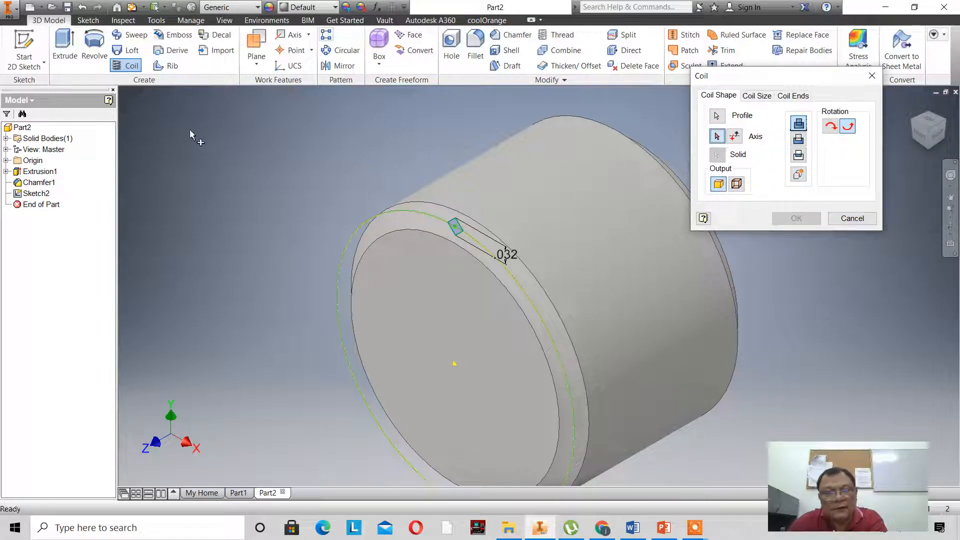
click(6, 161)
click(30, 228)
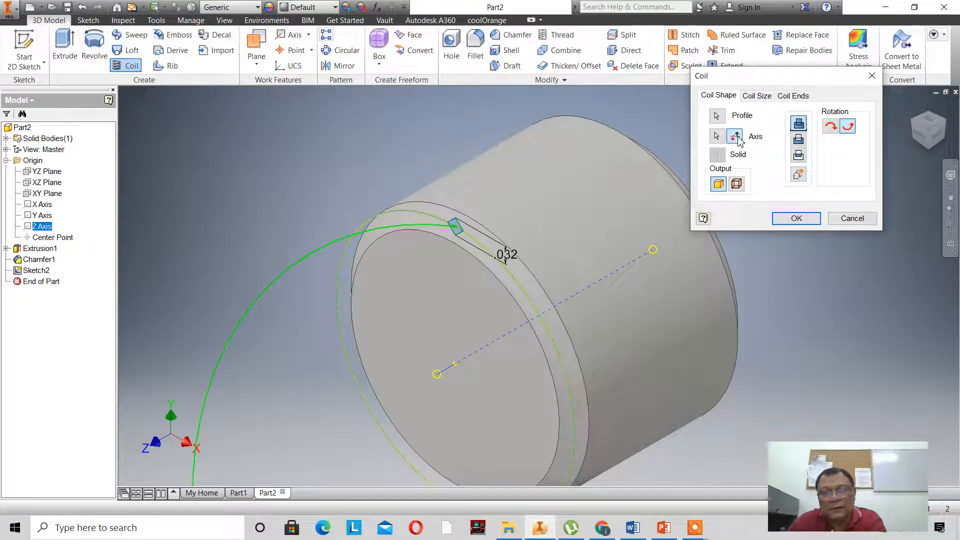
click(736, 138)
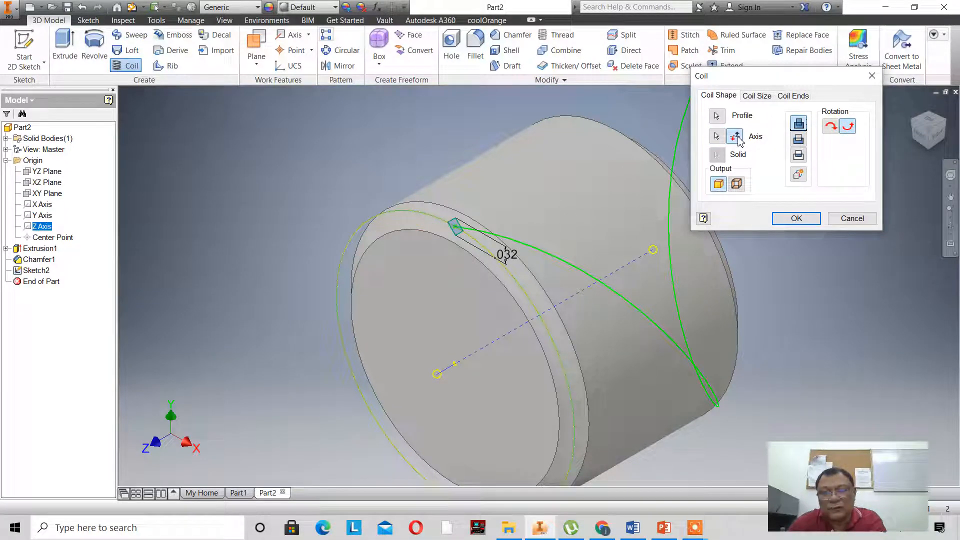
click(830, 126)
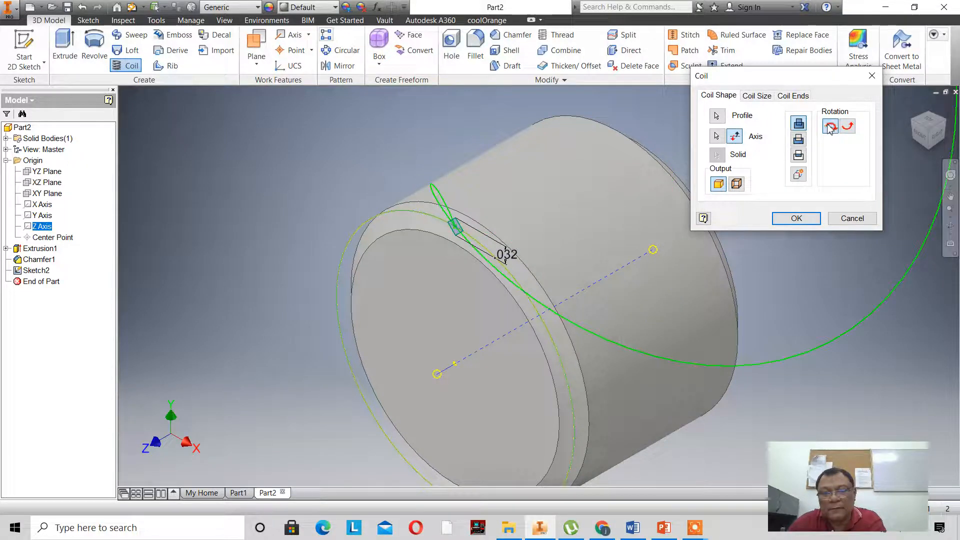
click(852, 128)
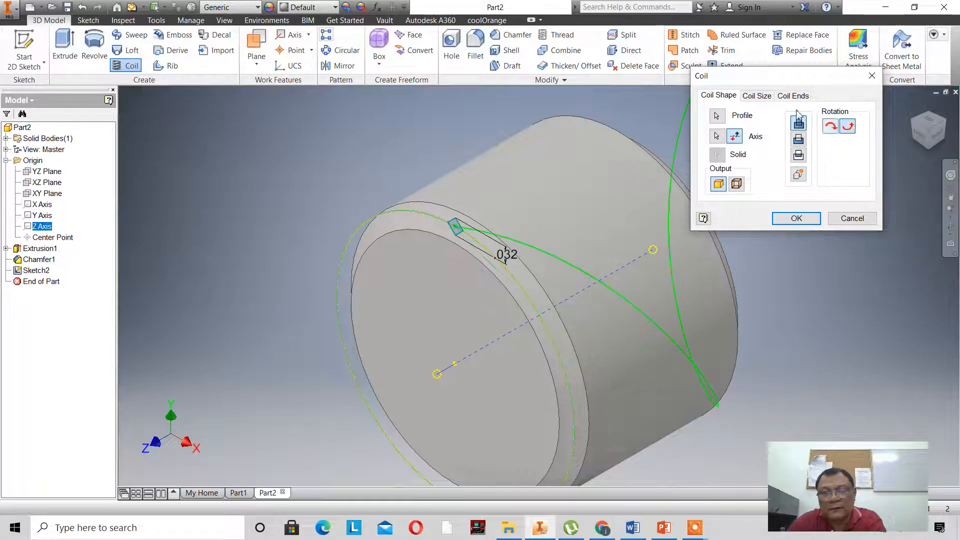
- Size the coil by Revolution and Height with a 3/8 in height and .2 revolution, and create it as a cut
click(757, 96)
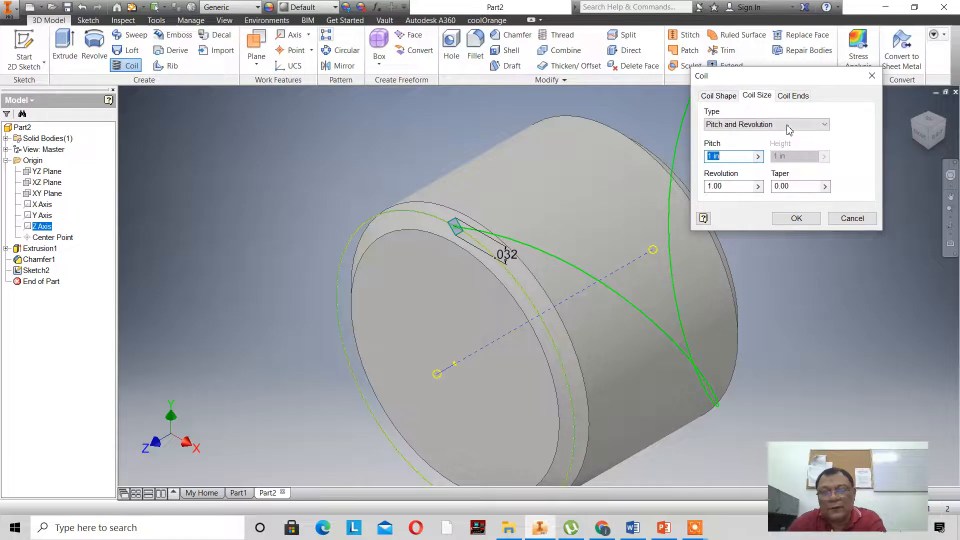
click(824, 125)
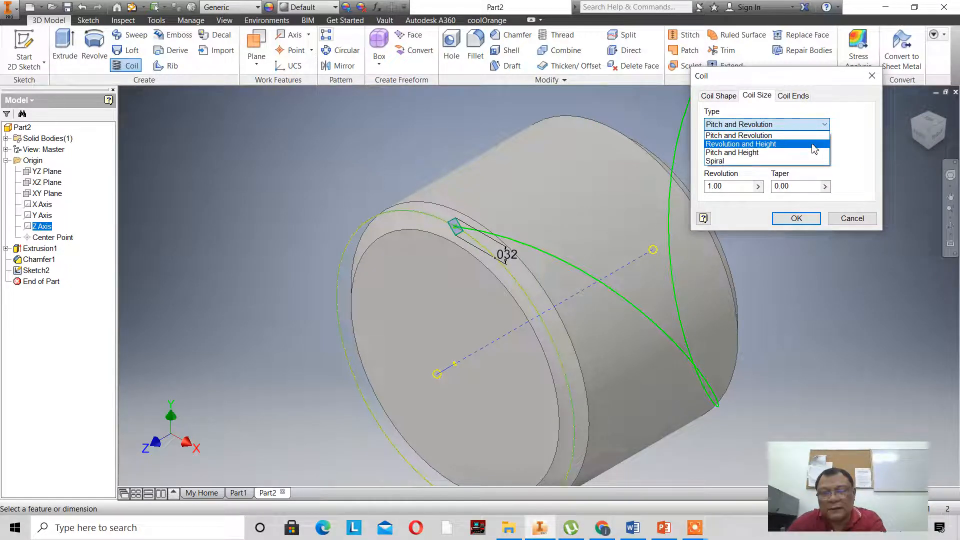
click(813, 144)
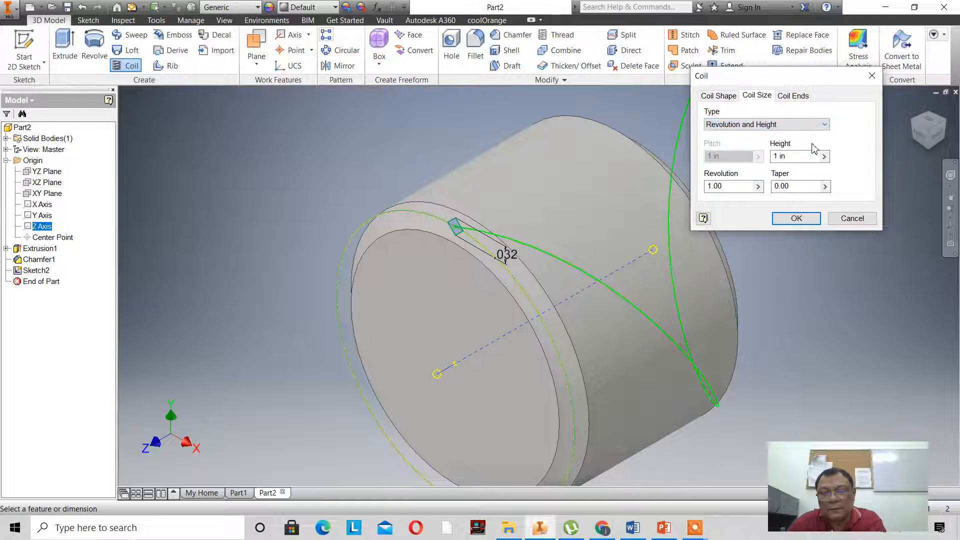
double_click(796, 155)
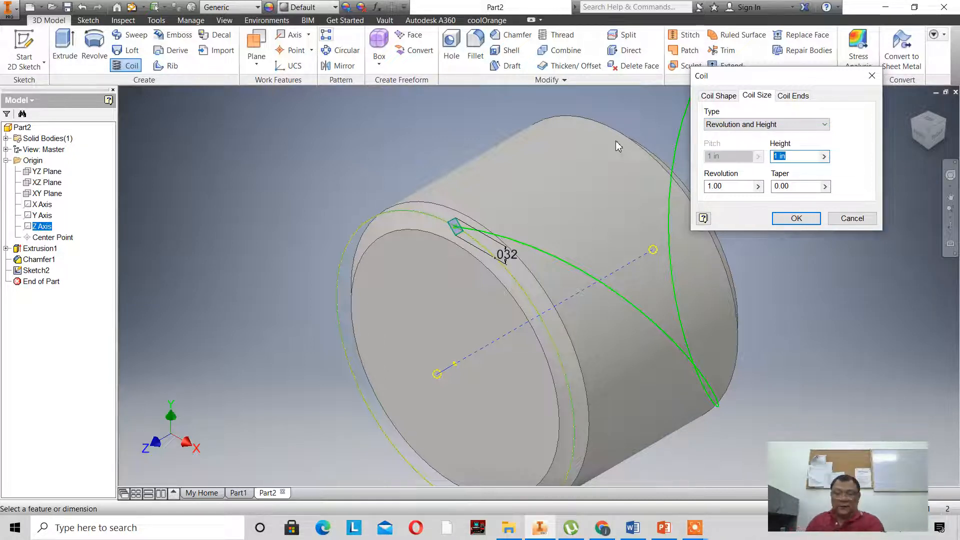
text(3)
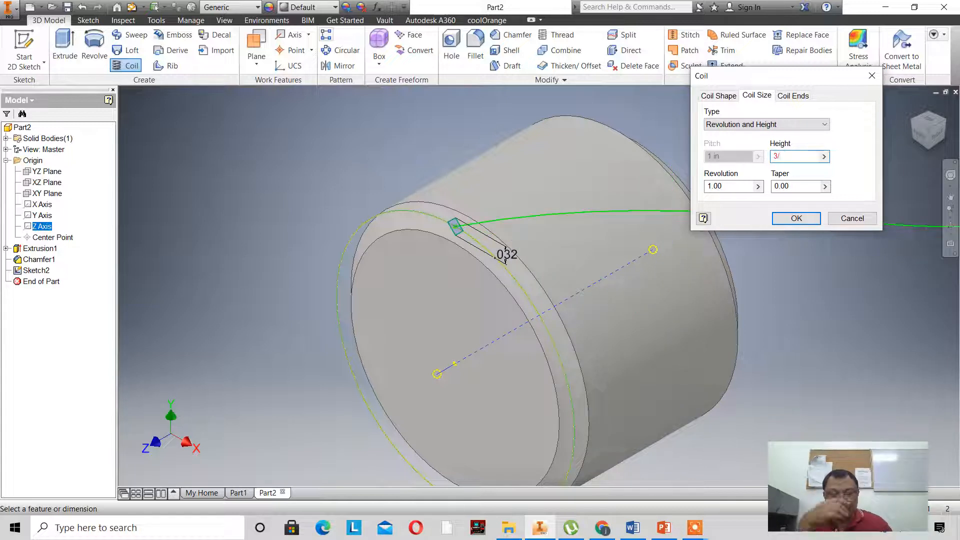
text(/8)
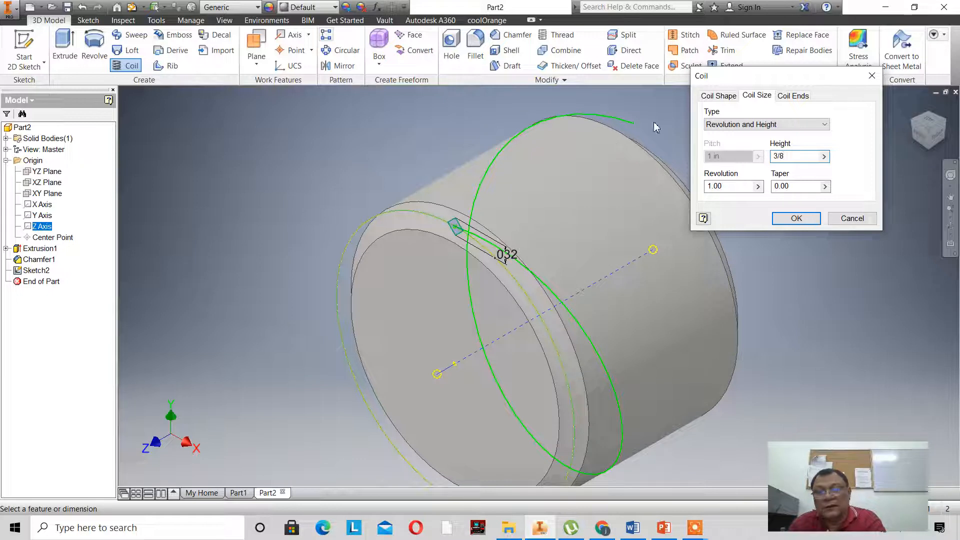
key(Tab)
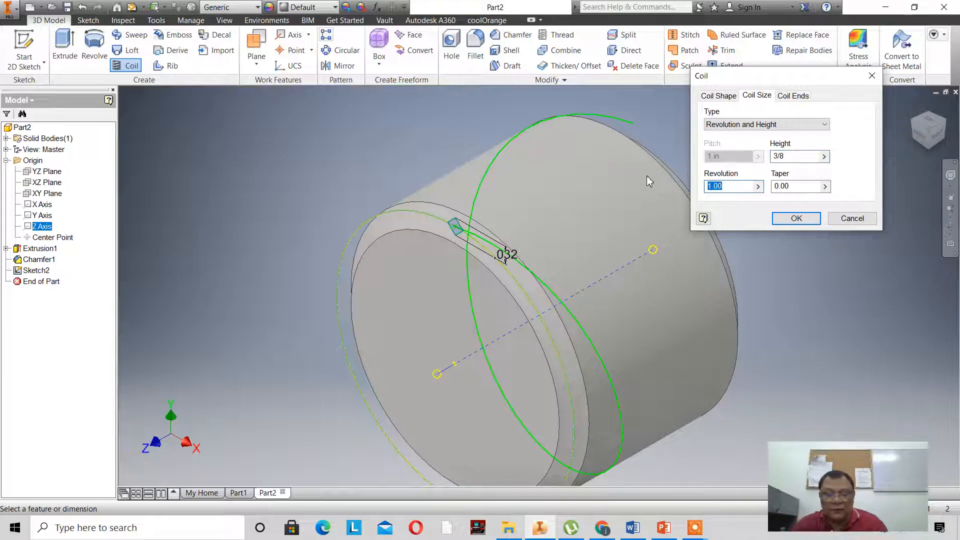
text(.2)
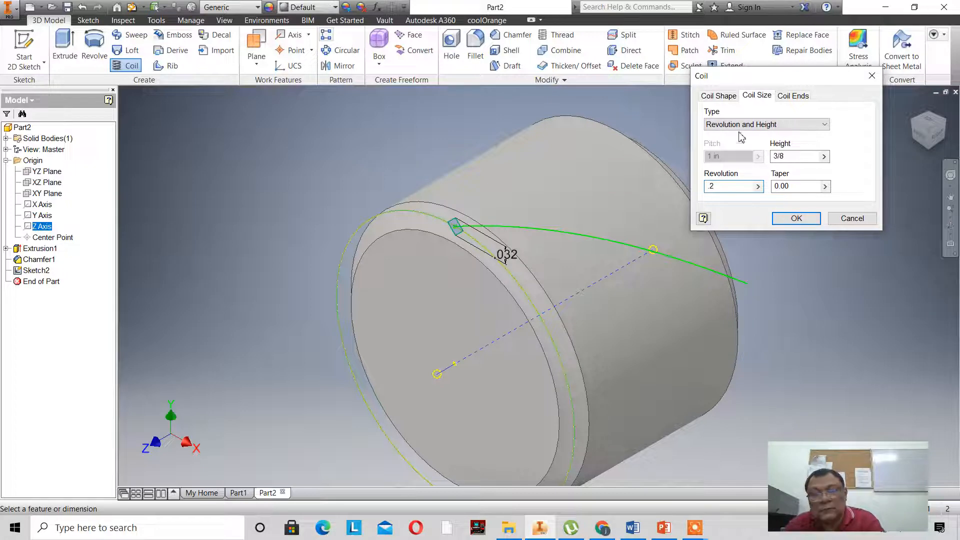
click(727, 95)
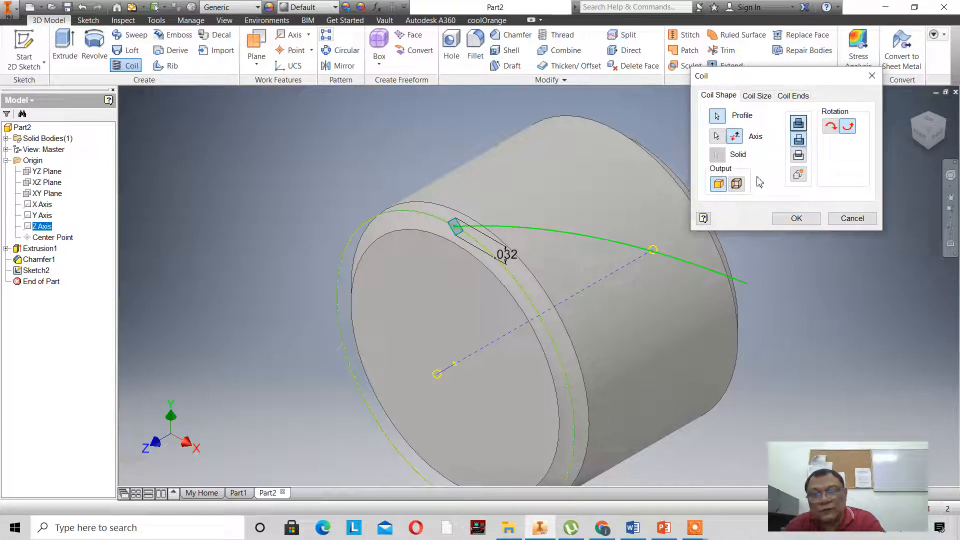
click(794, 218)
- Pattern the coil groove circularly around the origin Z axis with 48 occurrences over 360 degrees
scroll(372, 145, down, 4)
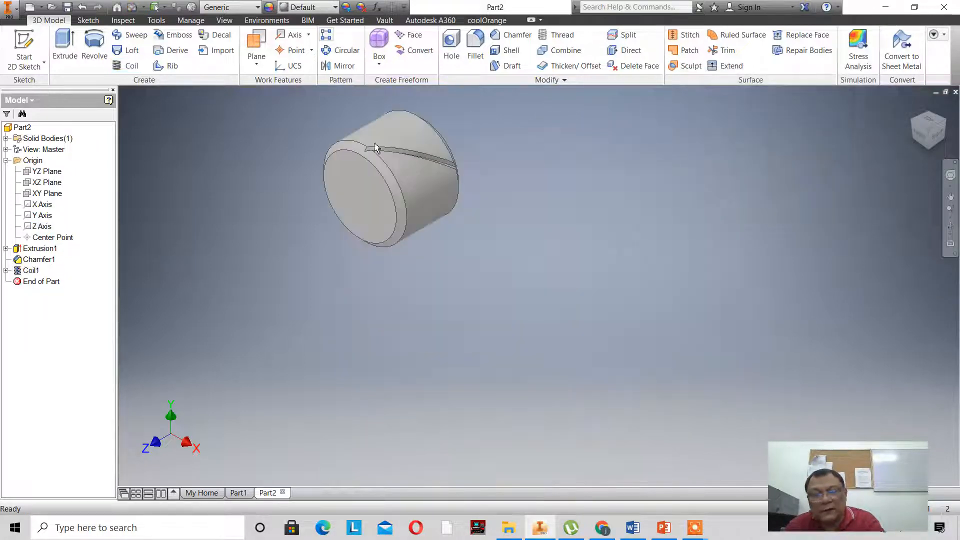
scroll(380, 126, up, 7)
scroll(168, 137, down, 3)
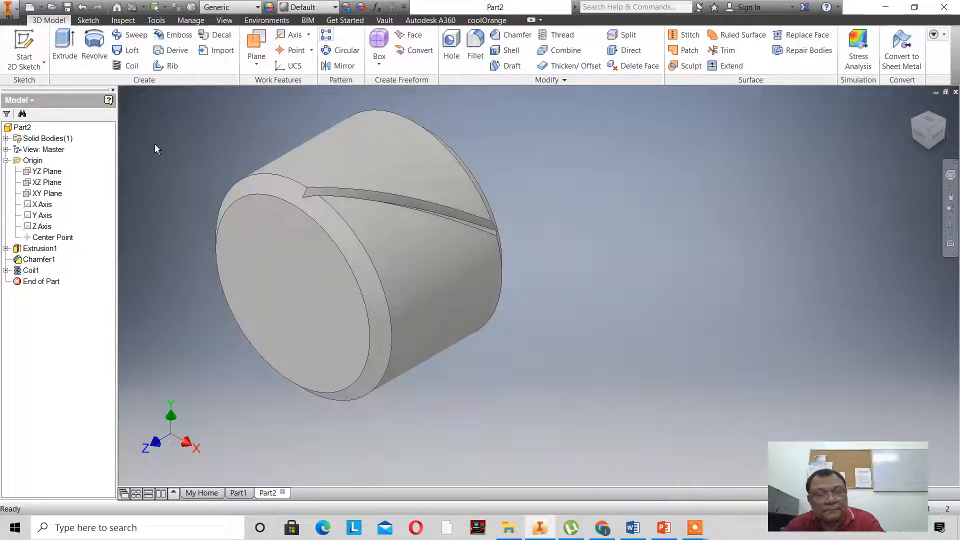
scroll(155, 143, up, 4)
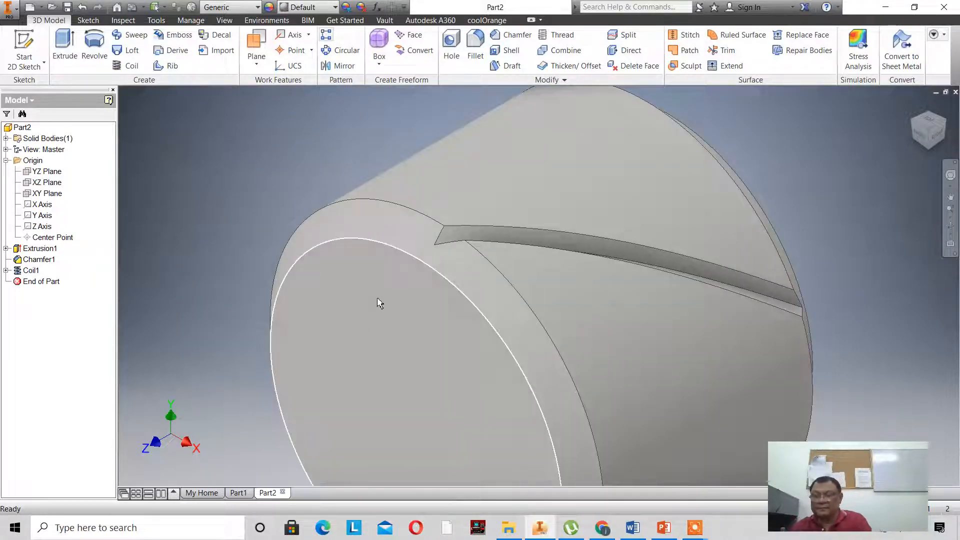
scroll(419, 237, down, 4)
scroll(404, 316, up, 3)
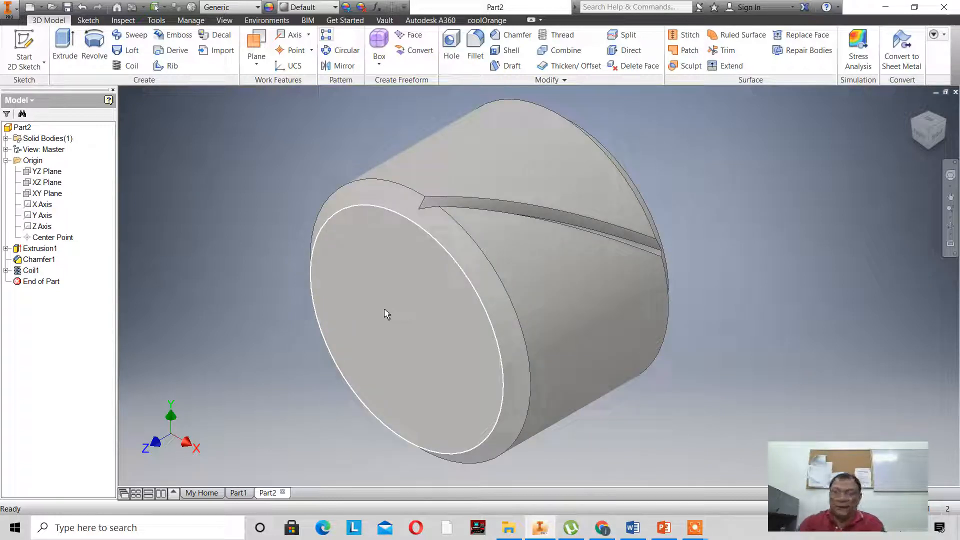
mouse_move(386, 313)
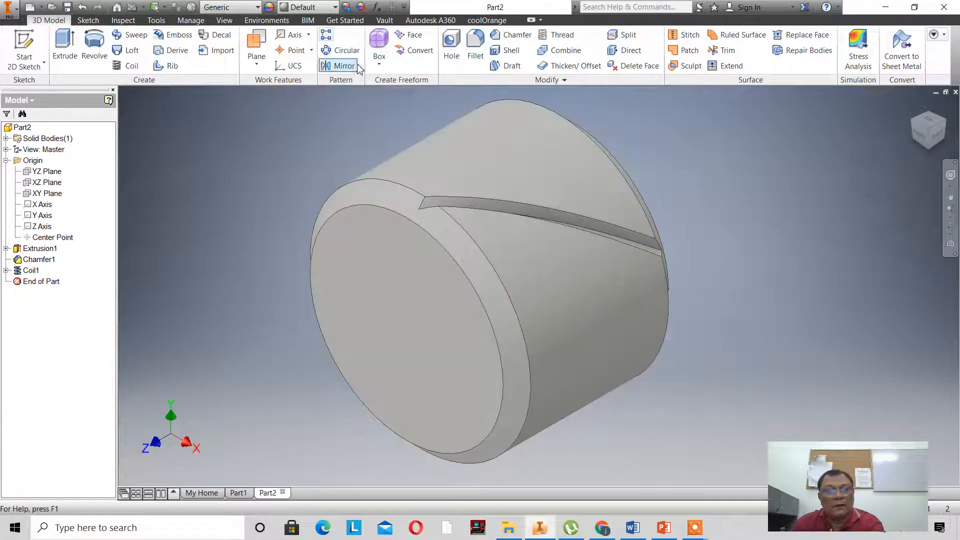
click(345, 50)
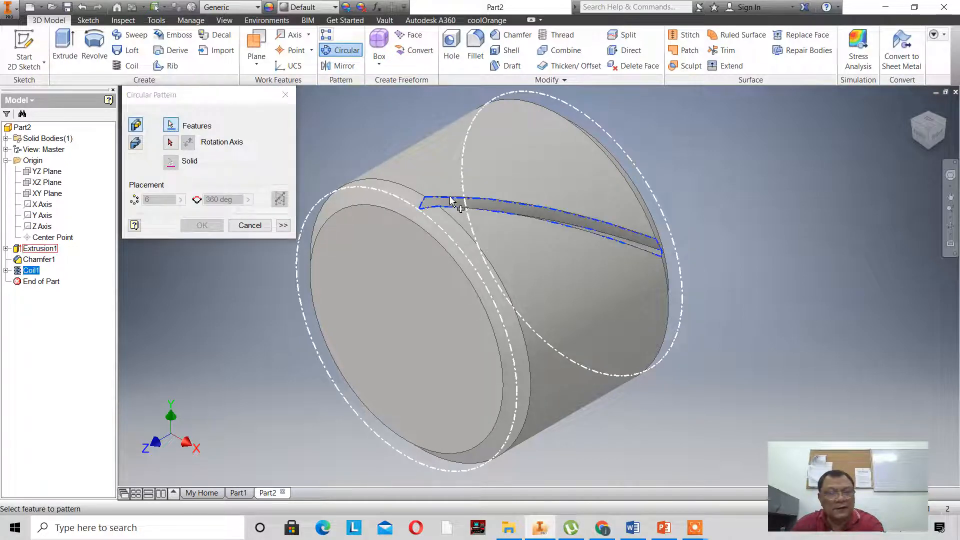
click(460, 198)
click(170, 142)
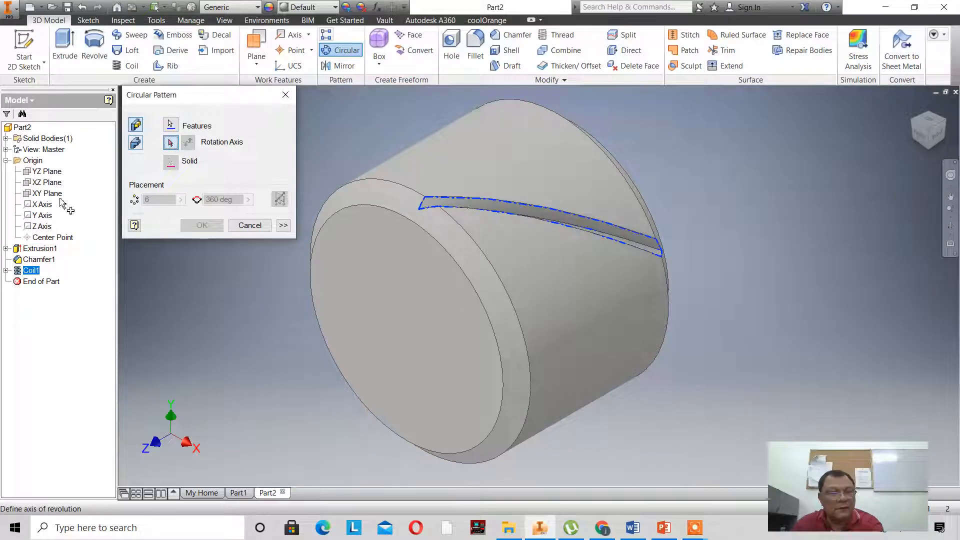
click(38, 227)
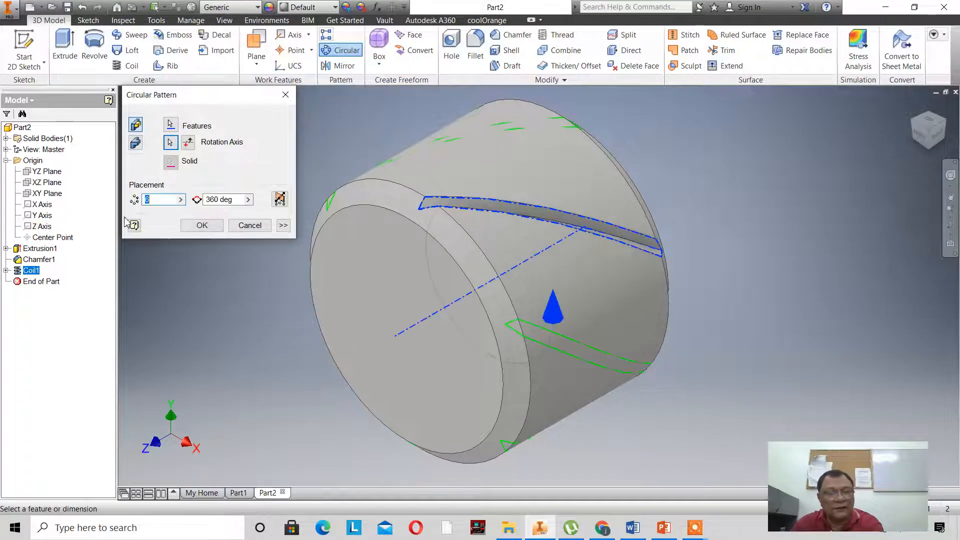
text(48)
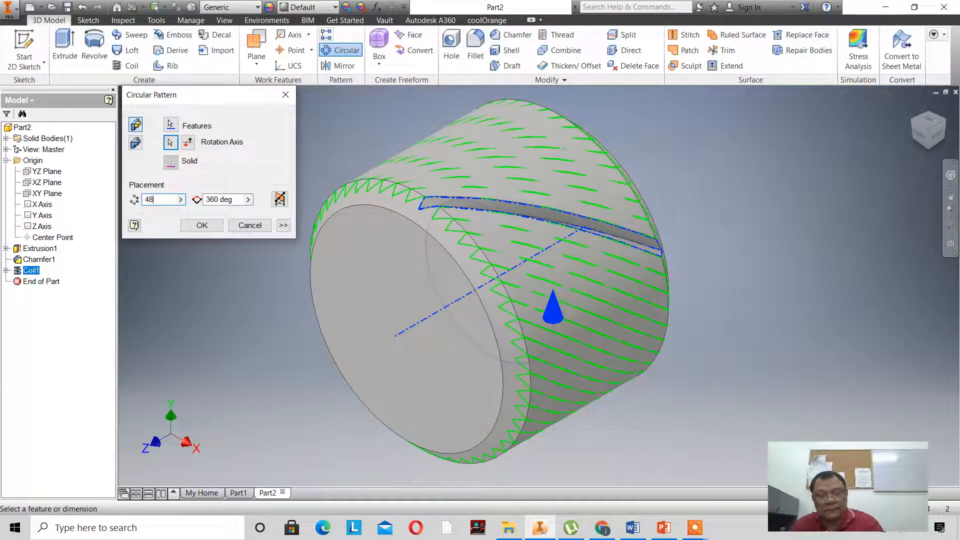
key(Return)
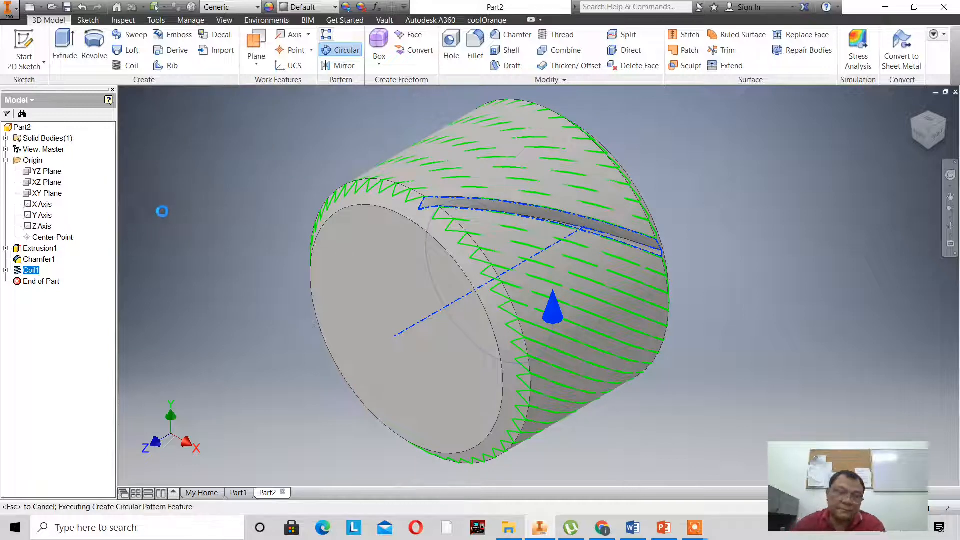
- Edit the cylinder's base extrusion and set its distance to 1 in
scroll(227, 222, up, 3)
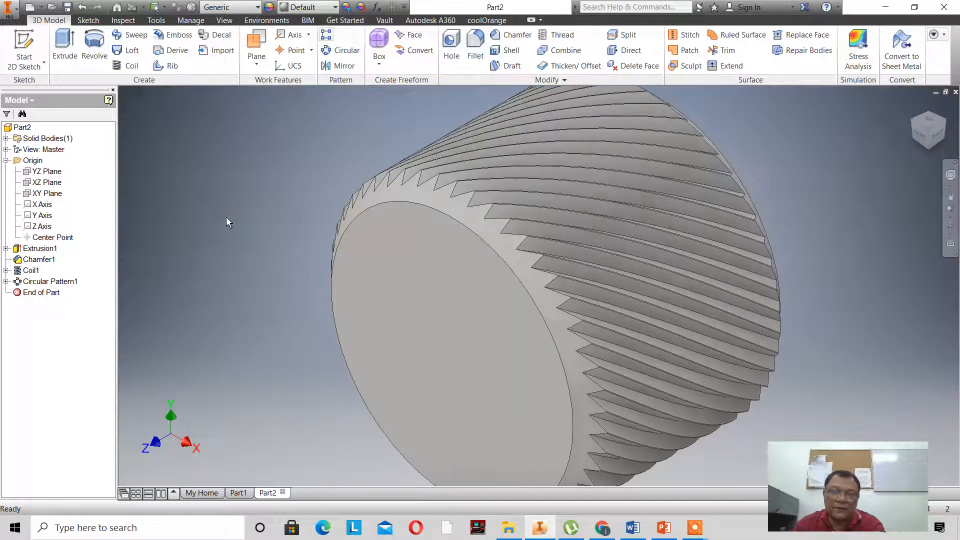
scroll(260, 280, down, 3)
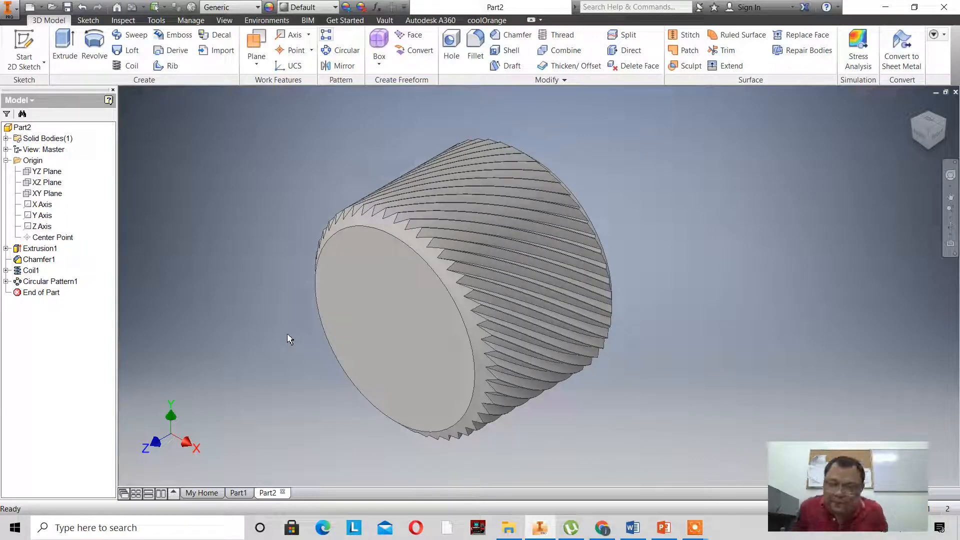
double_click(36, 248)
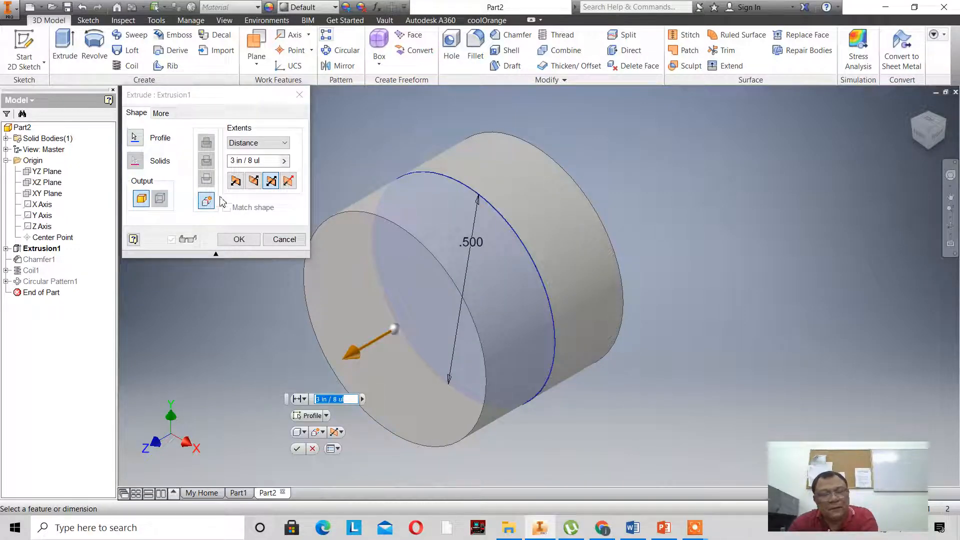
click(249, 161)
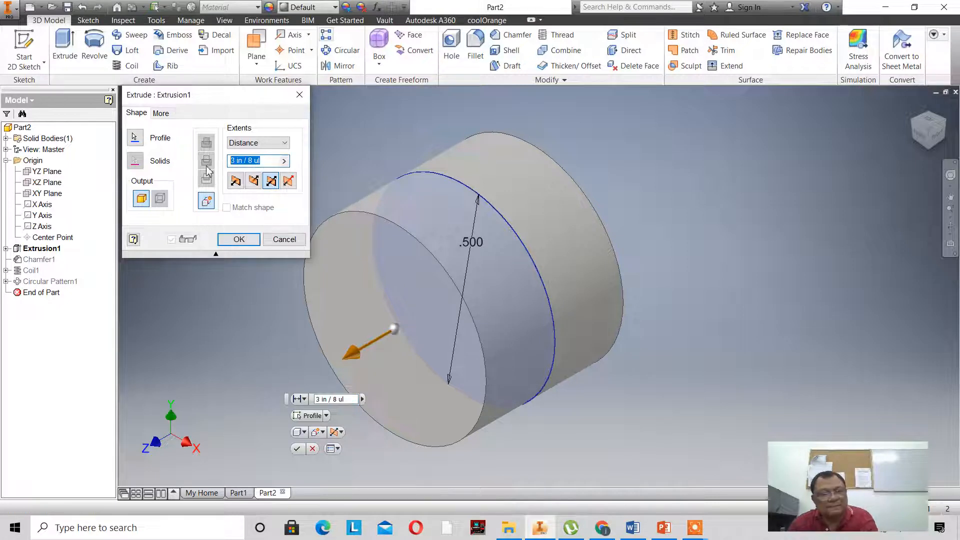
text(1)
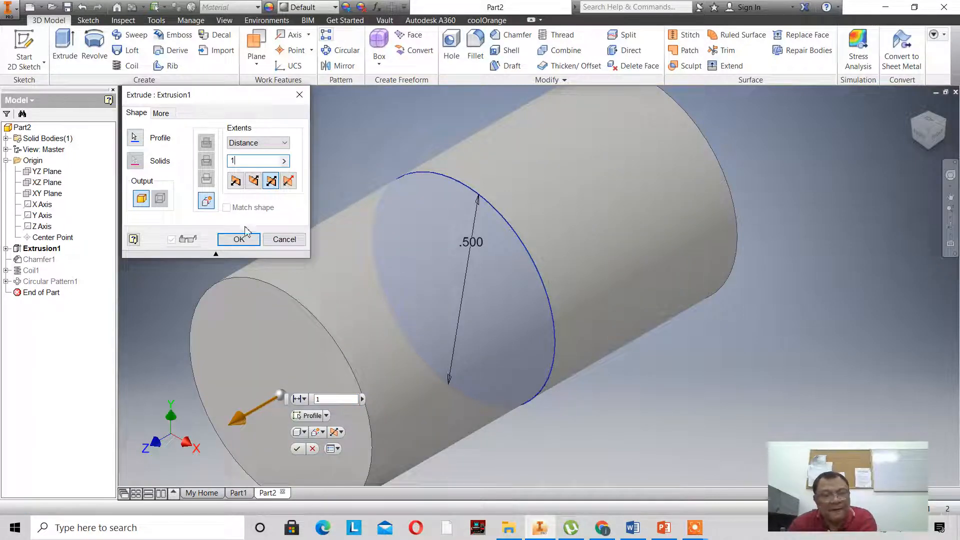
click(238, 240)
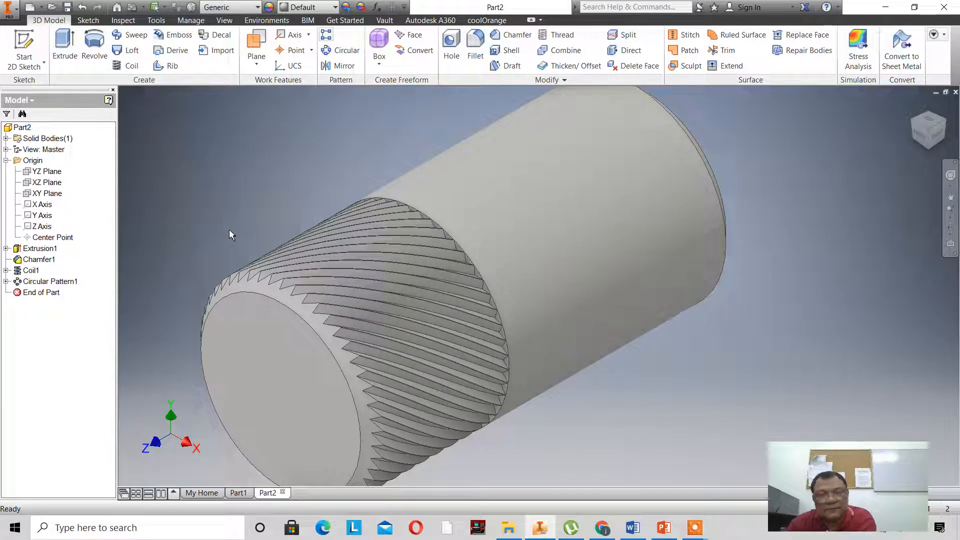
- Mirror the coil cut and its circular pattern about the origin XY plane
scroll(315, 230, down, 3)
scroll(278, 232, up, 1)
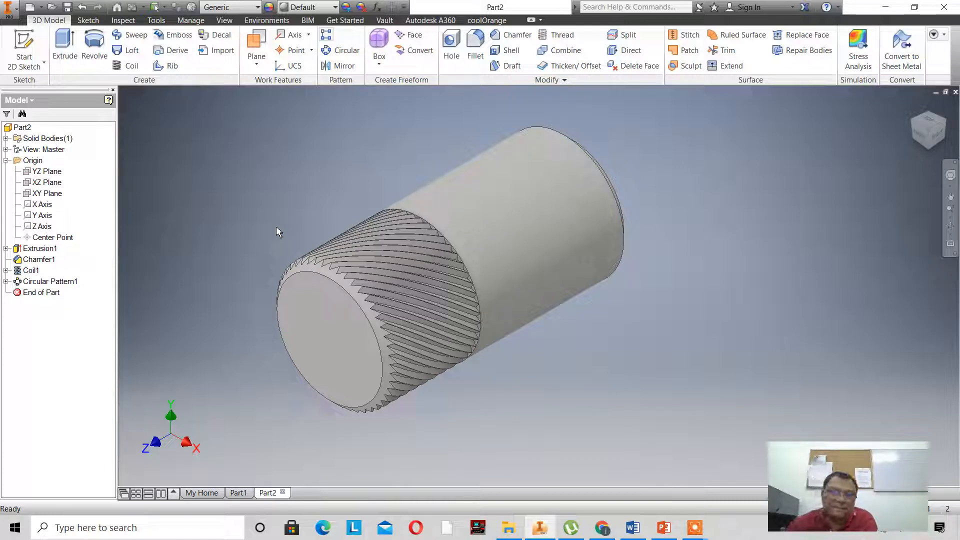
scroll(278, 230, down, 3)
scroll(276, 232, up, 4)
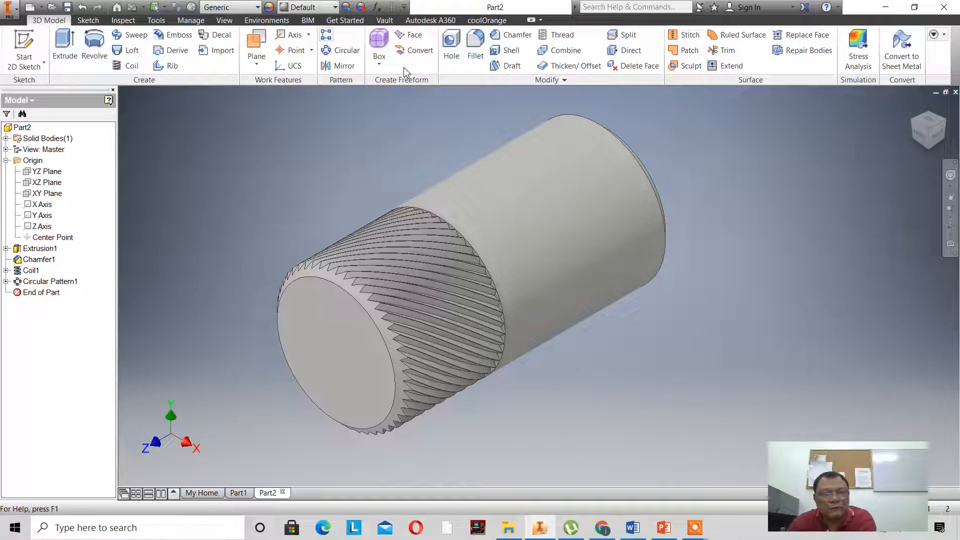
click(340, 66)
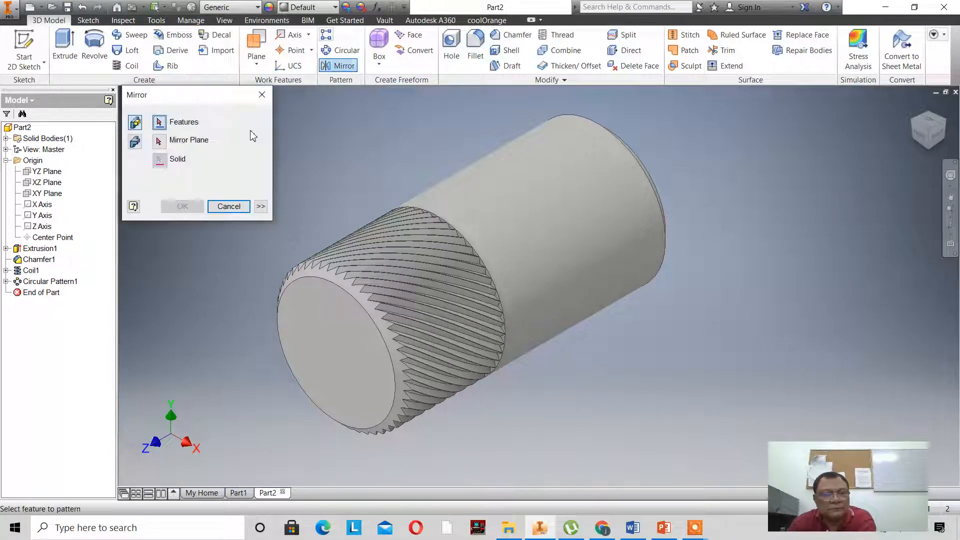
click(50, 283)
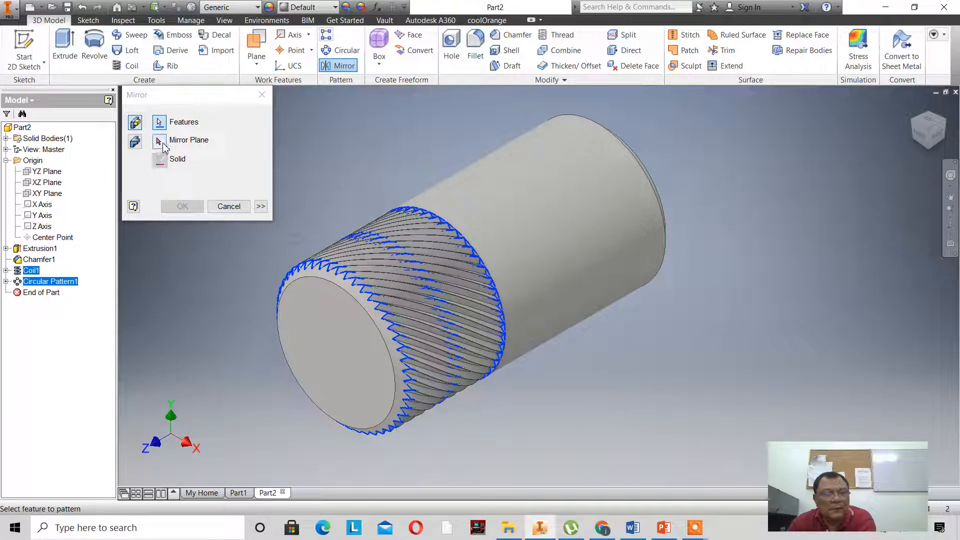
click(159, 141)
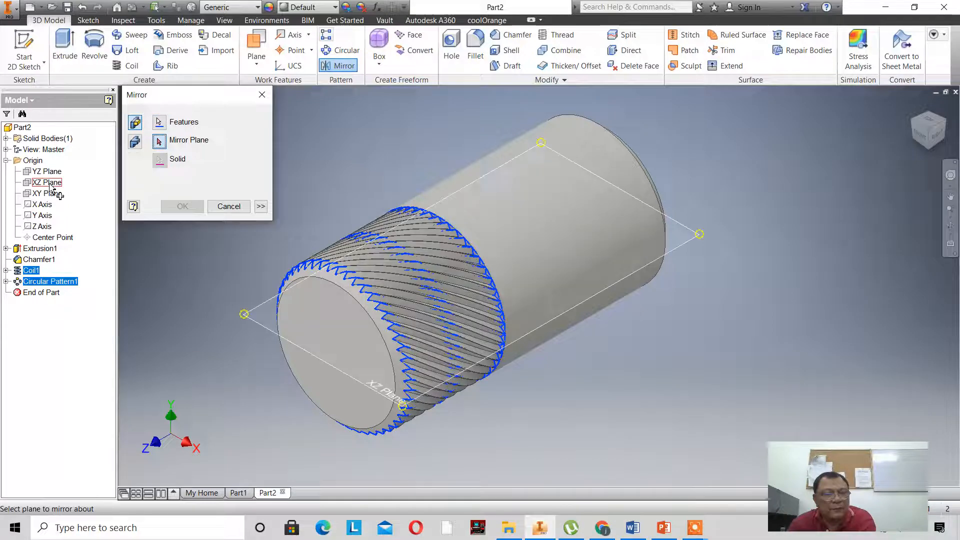
click(51, 195)
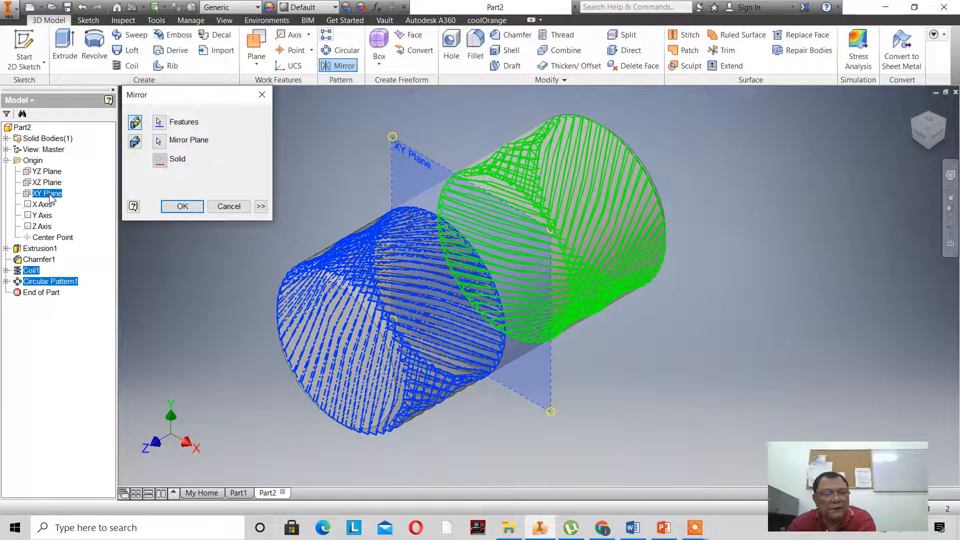
click(181, 207)
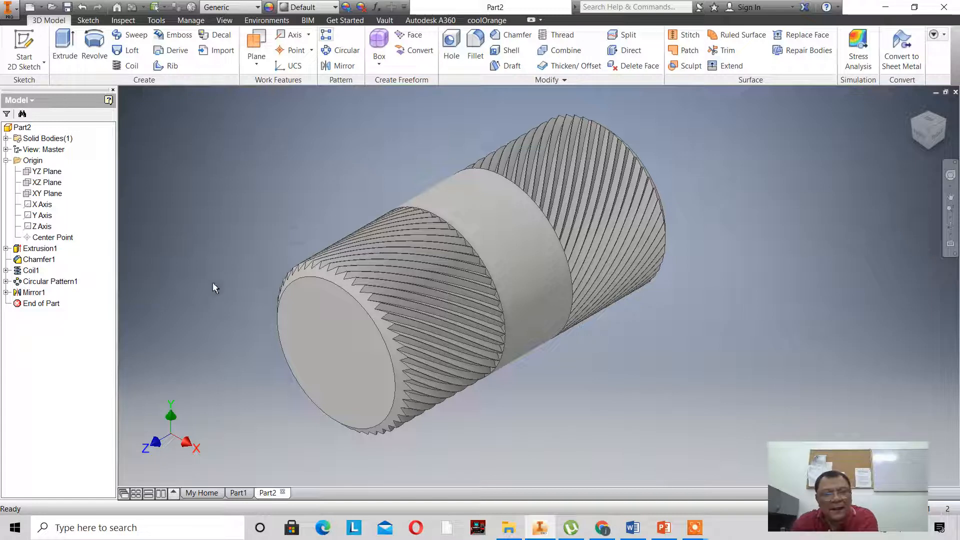
- Create a work plane offset -.1875 in from the cylinder's front end face
click(257, 67)
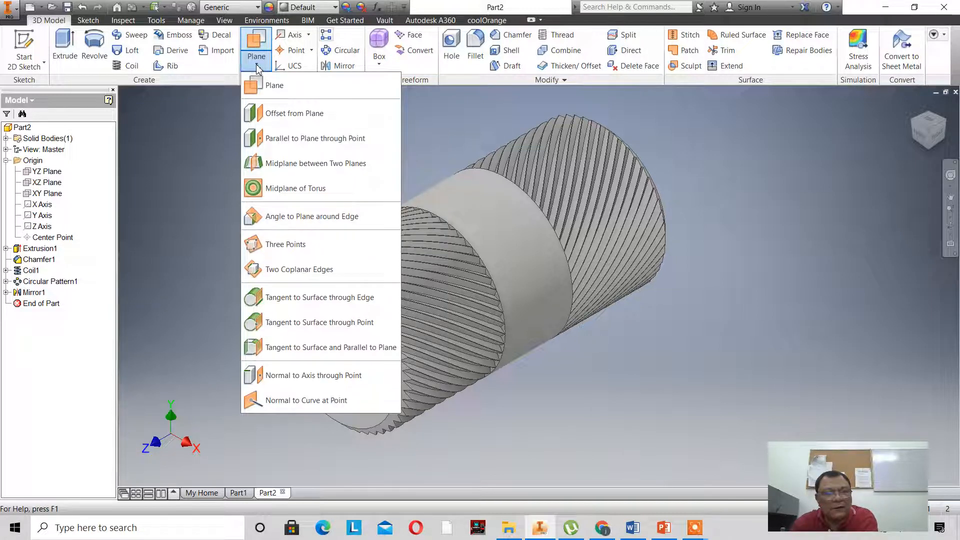
click(270, 114)
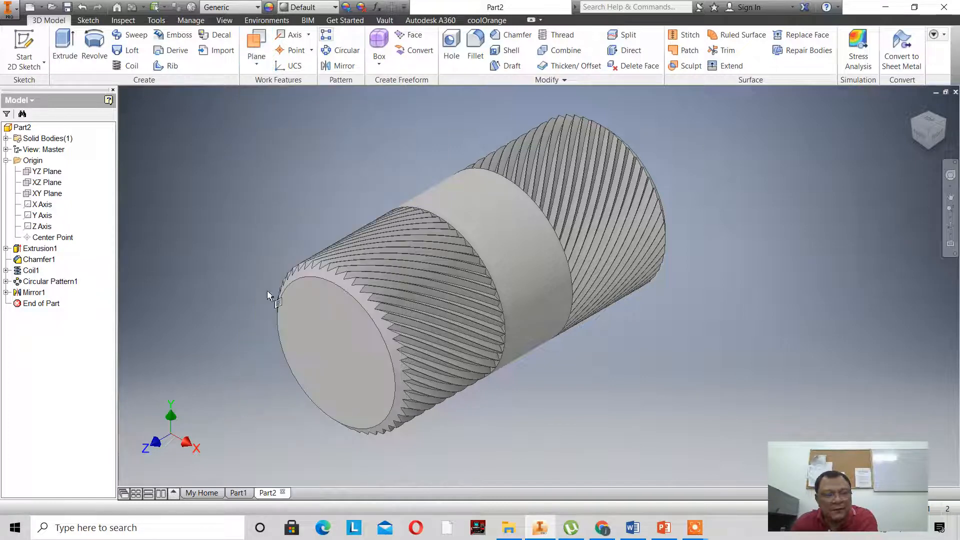
click(329, 347)
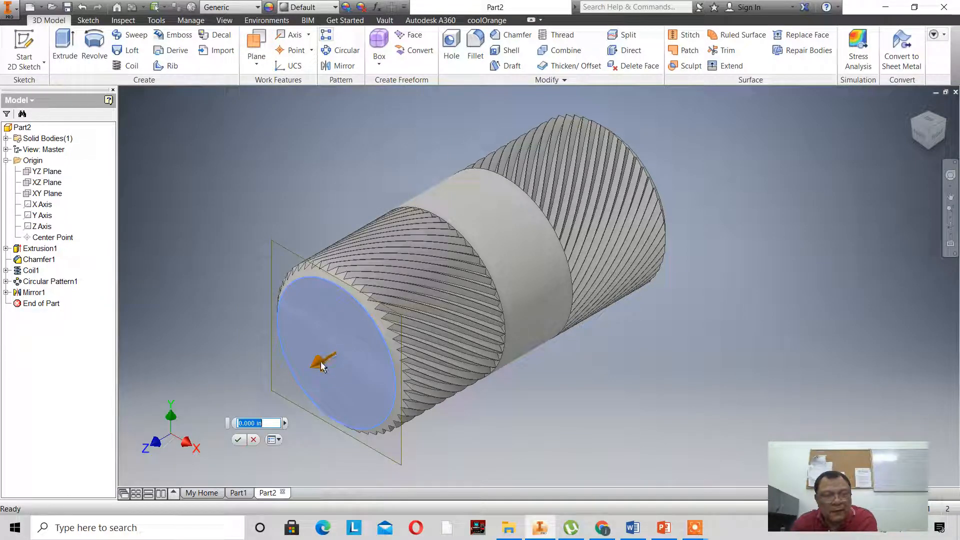
drag(318, 366, 376, 333)
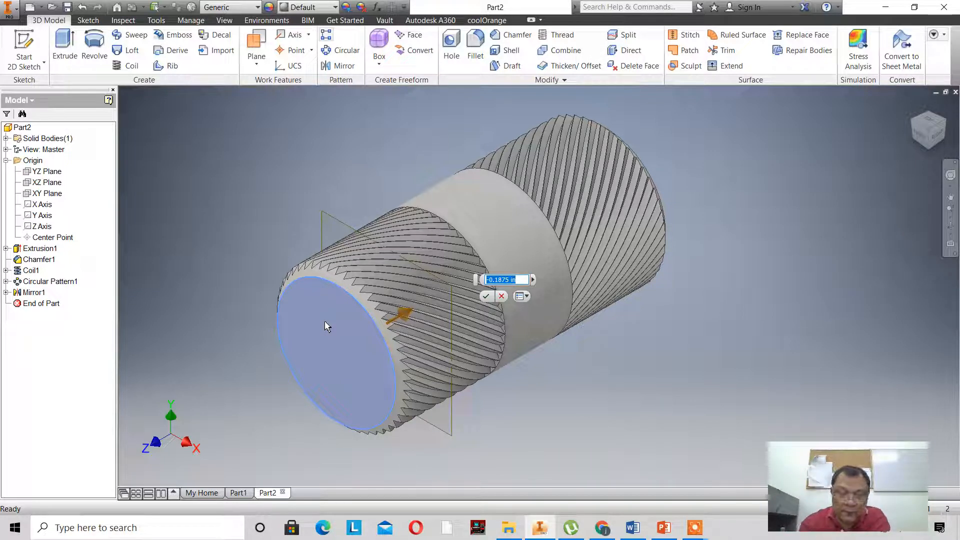
text(-.1)
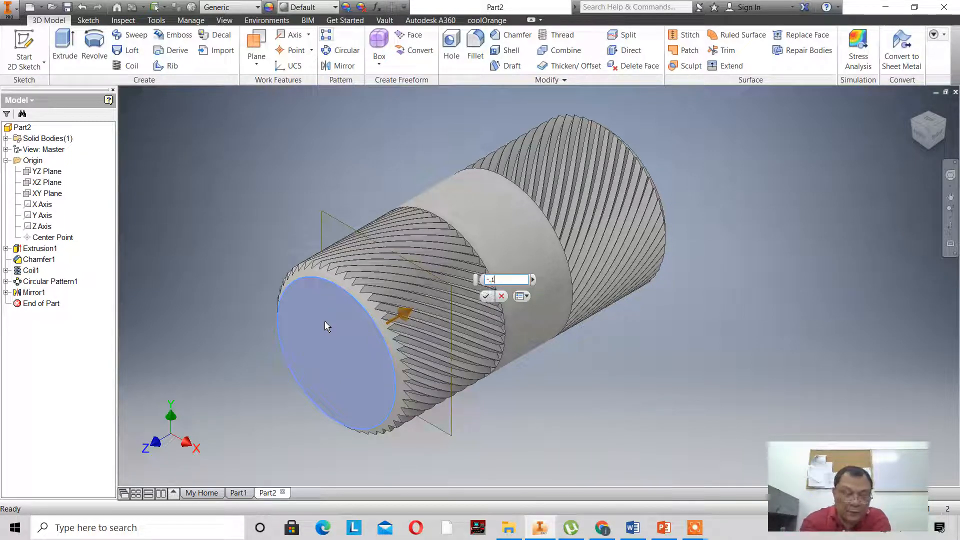
text(875)
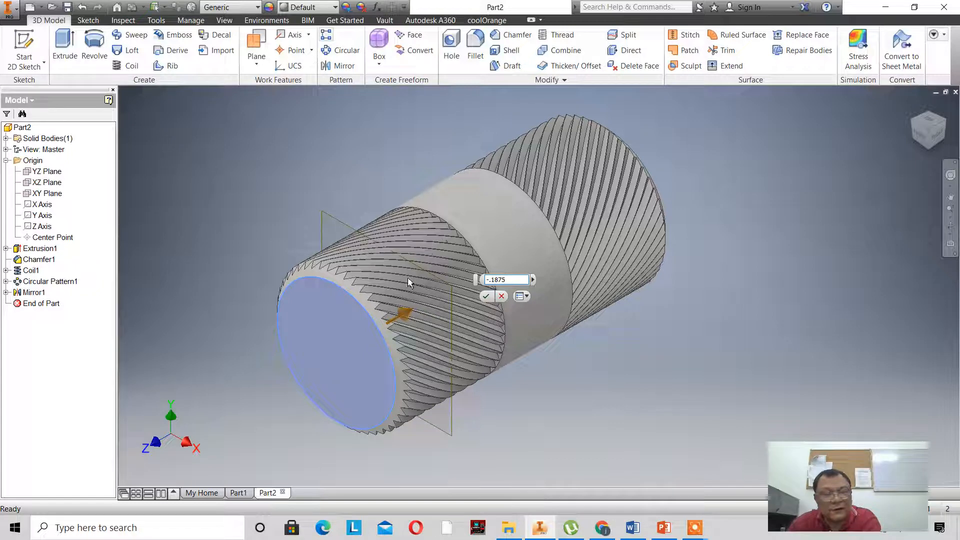
click(487, 297)
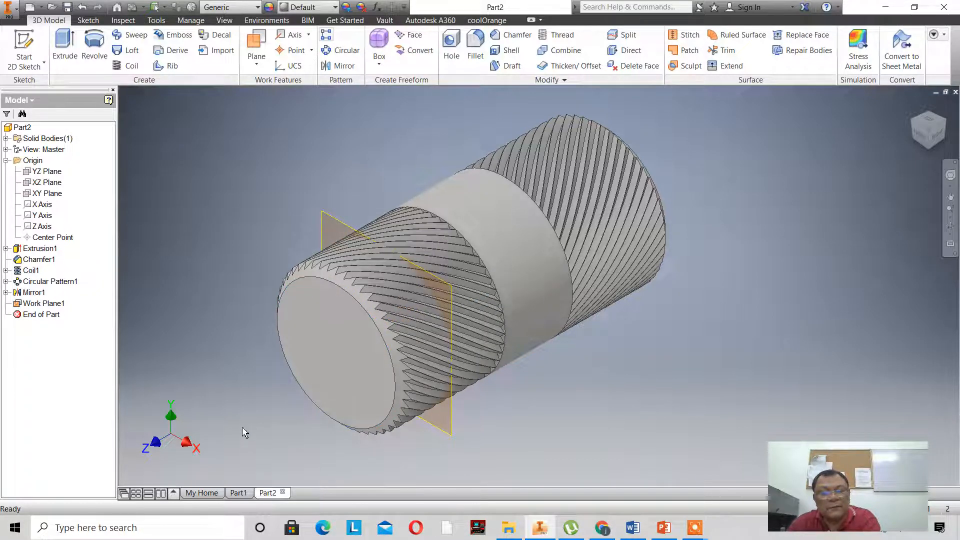
- Mirror the coil cut and its circular pattern about the new offset work plane to cross the grooves on the front section
scroll(249, 423, down, 3)
scroll(249, 421, up, 5)
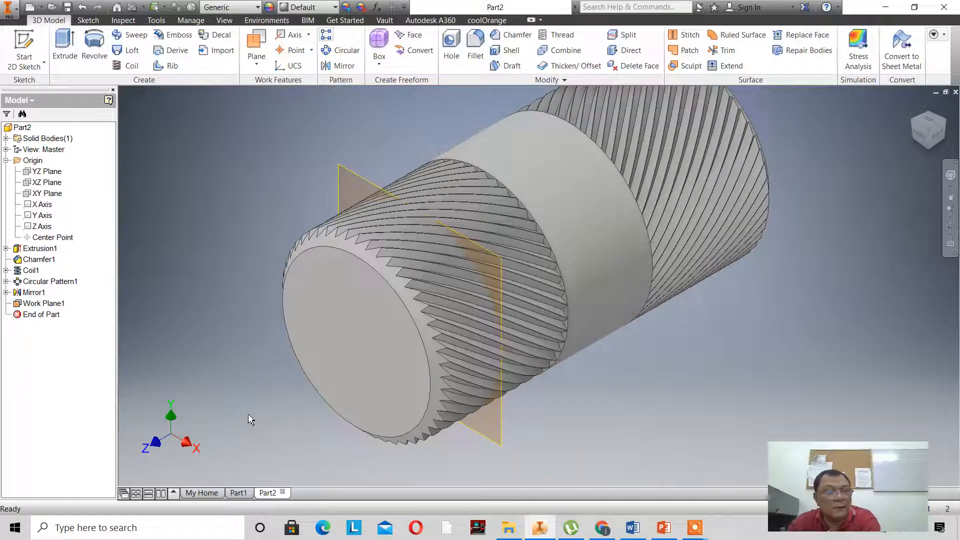
click(338, 66)
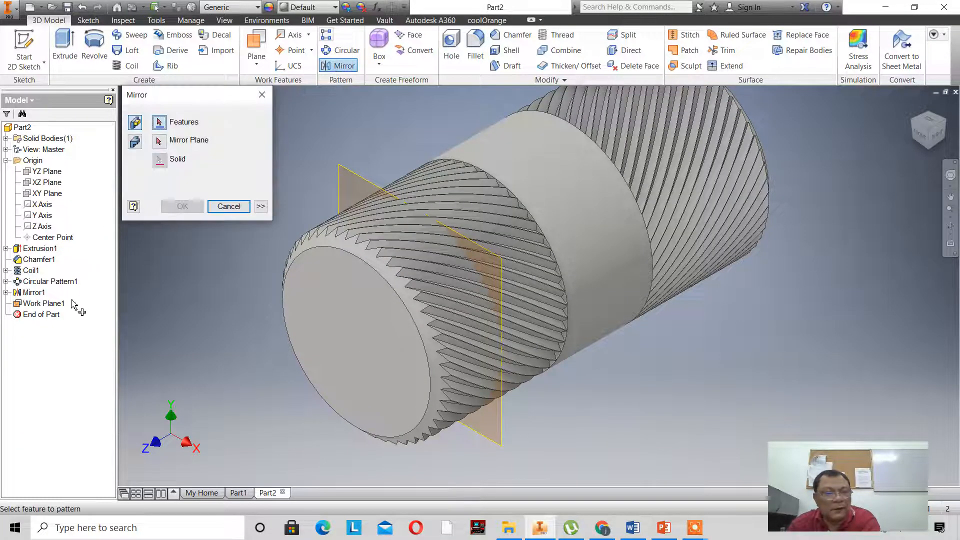
click(46, 281)
click(159, 140)
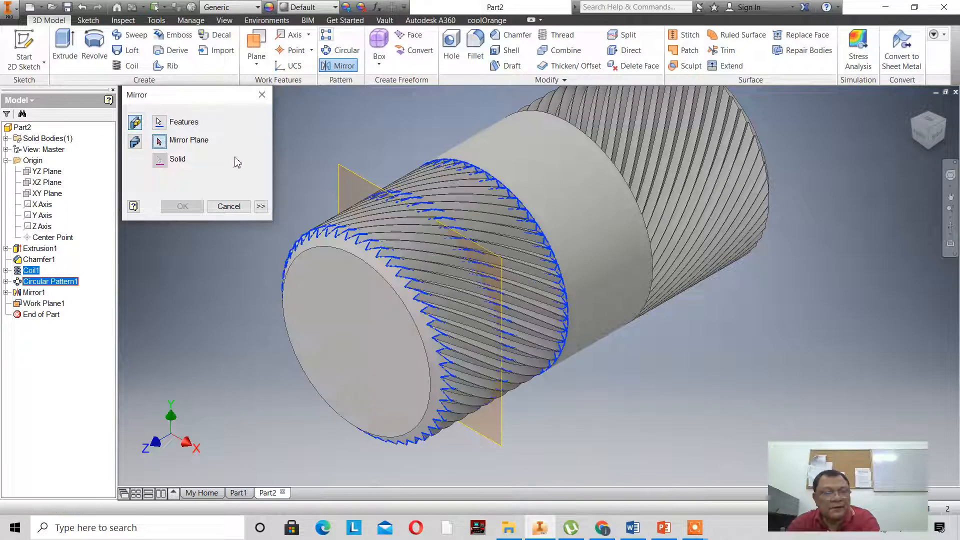
click(356, 181)
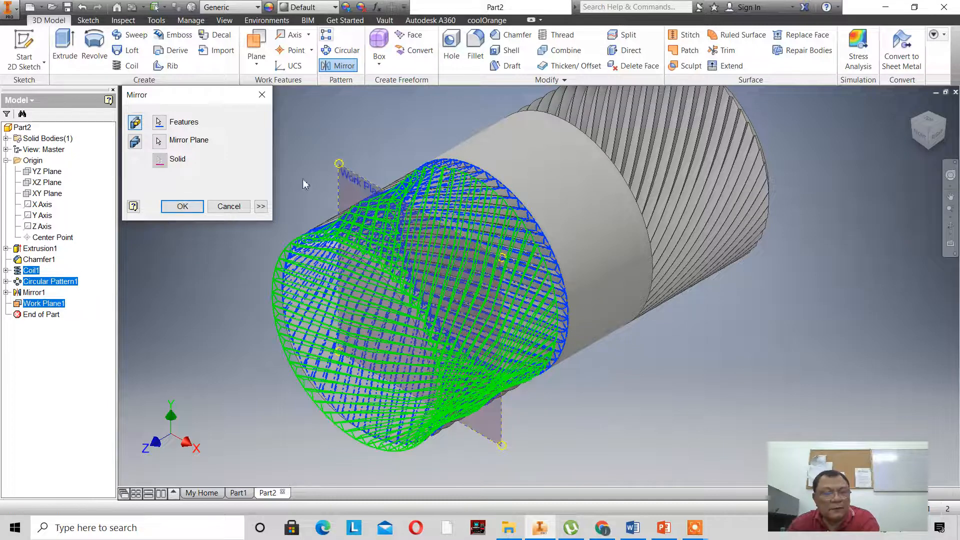
click(183, 206)
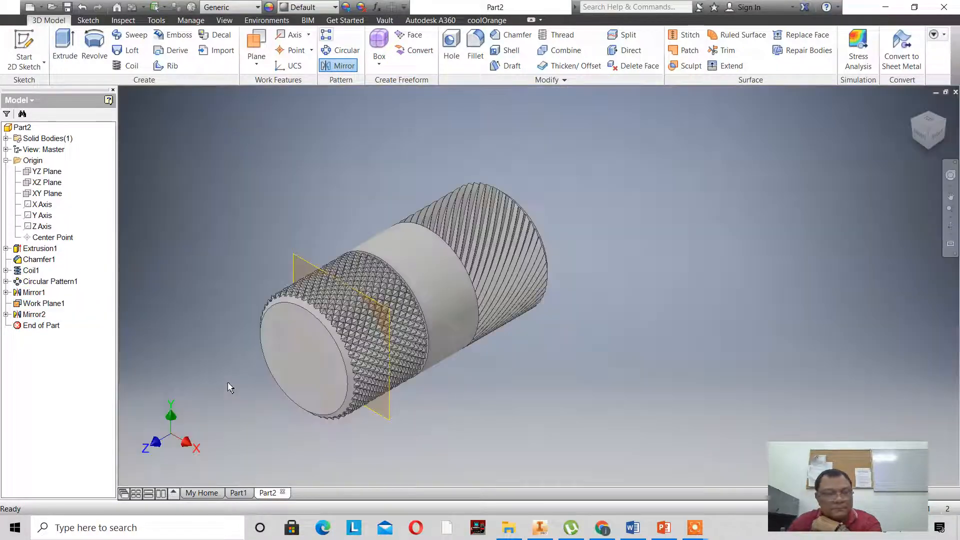
- Examine the crossed diamond knurl on the front section from the isometric and right side views, including a close-up of the diamond shapes
shift+middle_drag(229, 387, 271, 361)
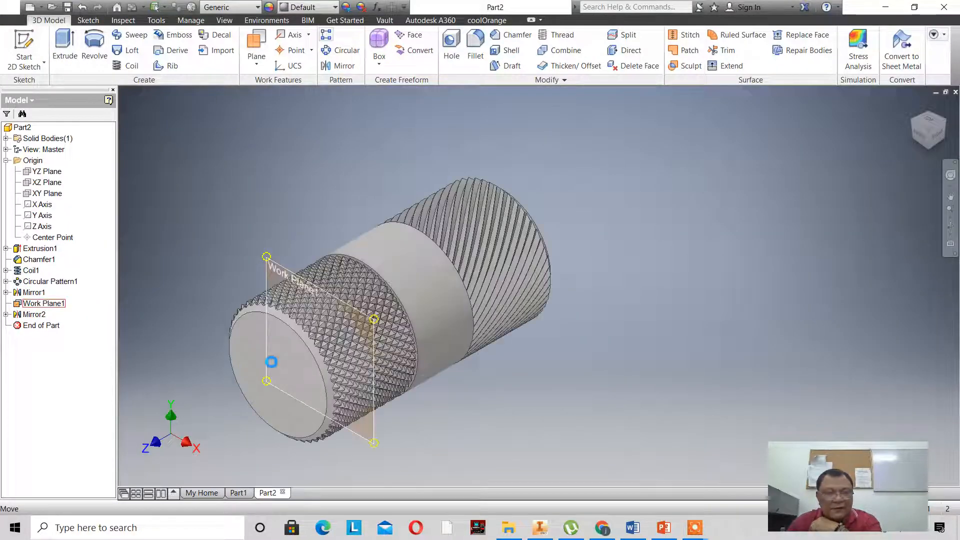
scroll(271, 361, up, 5)
scroll(600, 249, down, 4)
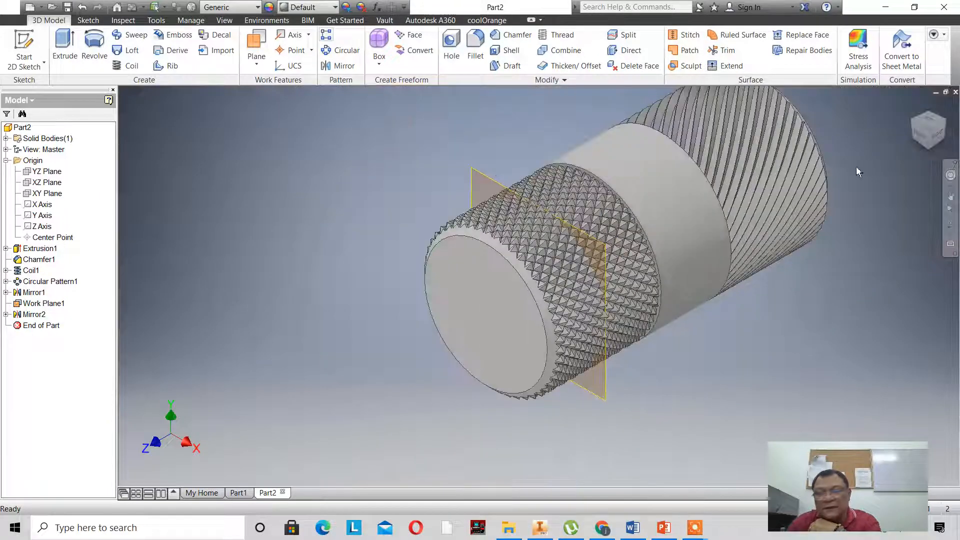
click(934, 134)
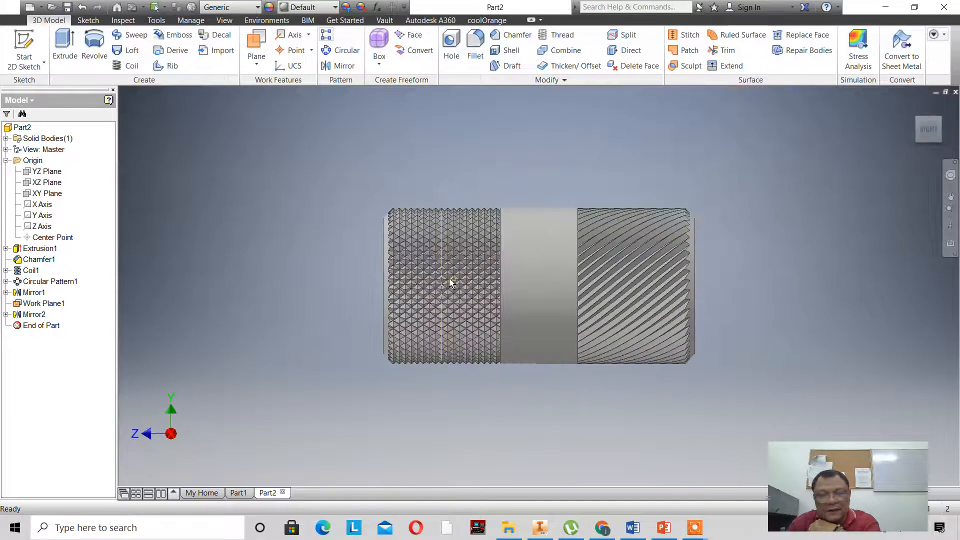
scroll(449, 282, up, 5)
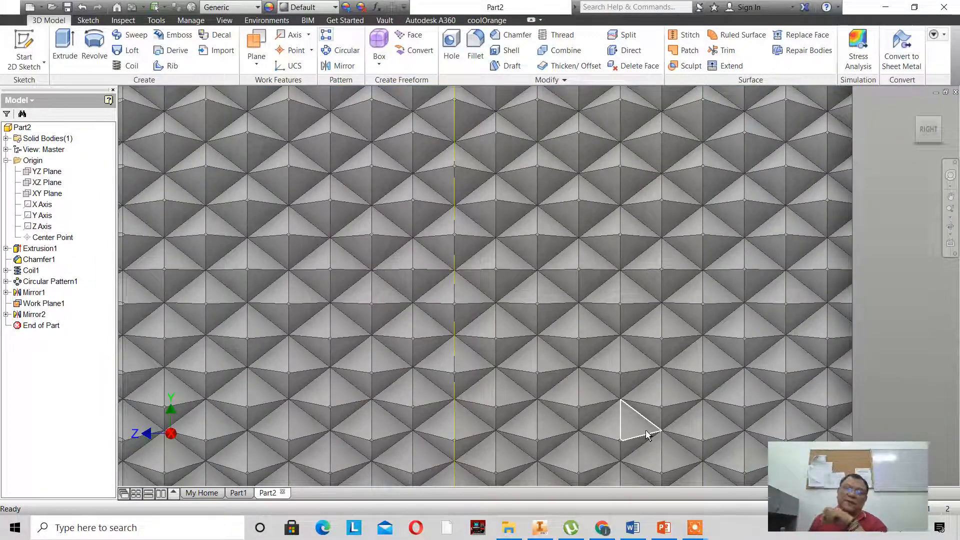
mouse_move(647, 434)
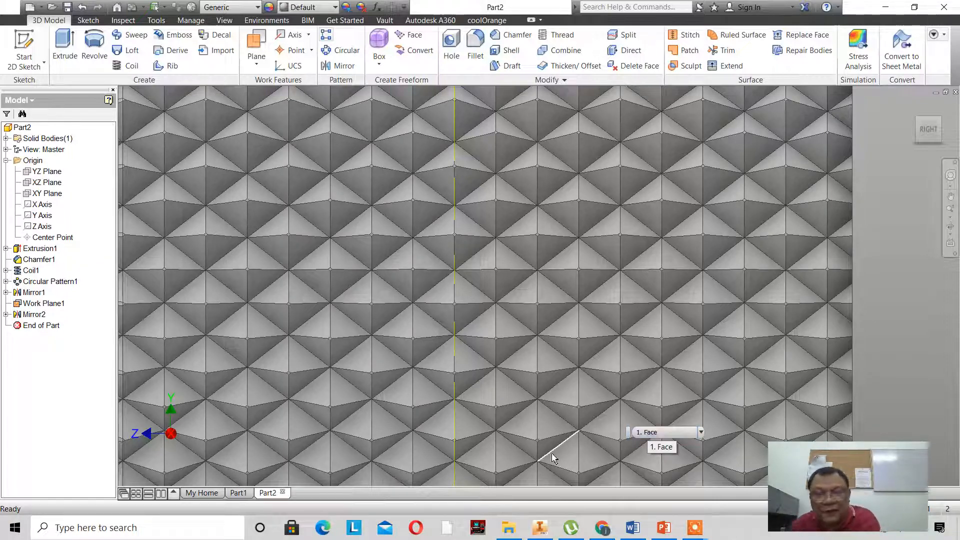
scroll(567, 209, up, 5)
scroll(503, 265, down, 6)
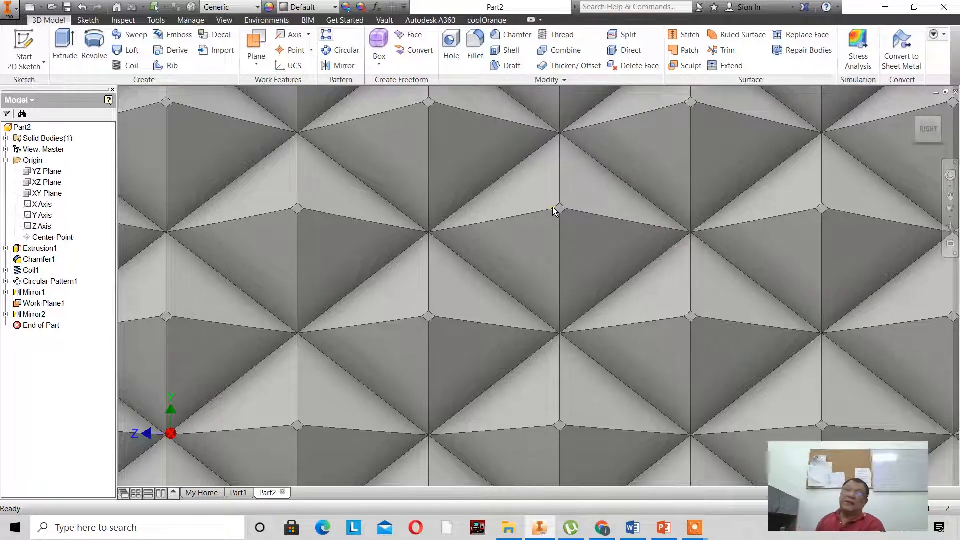
mouse_move(554, 211)
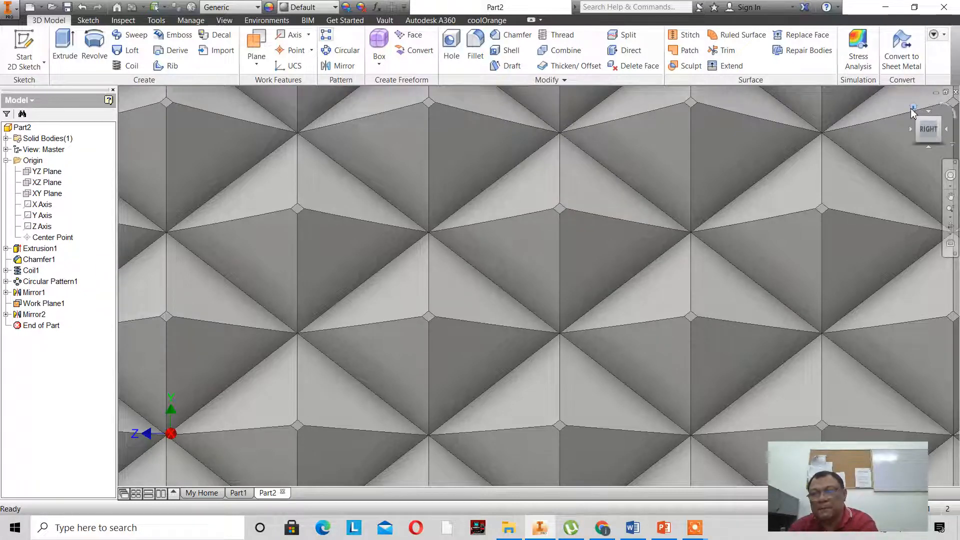
click(912, 108)
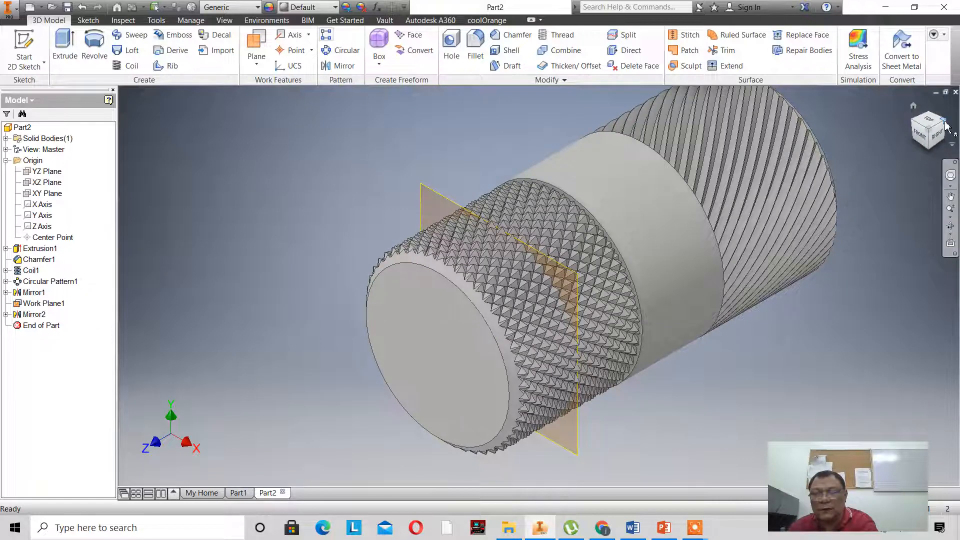
- Create a second work plane offset -0.1875 in from the cylinder's opposite end face
click(944, 123)
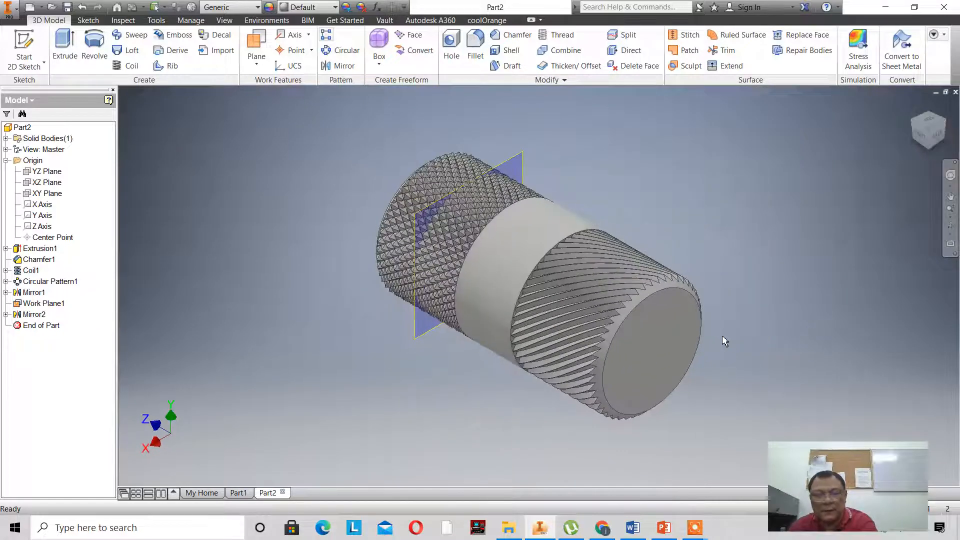
click(256, 63)
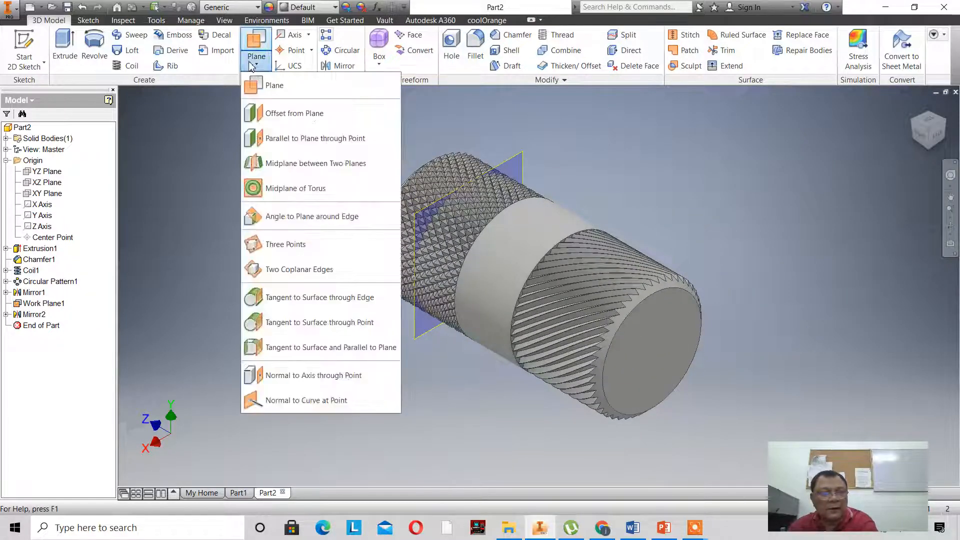
click(268, 114)
click(633, 349)
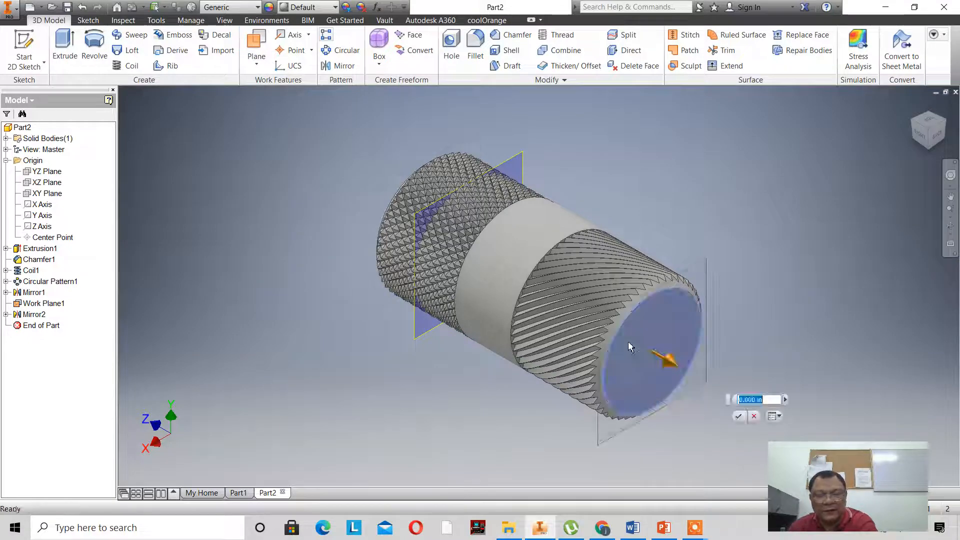
drag(667, 358, 623, 329)
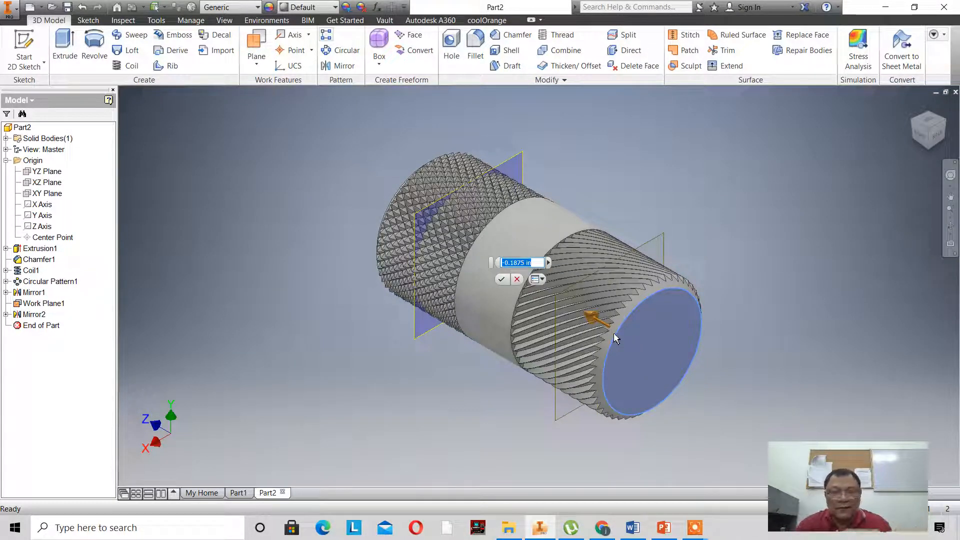
click(501, 280)
scroll(709, 333, up, 4)
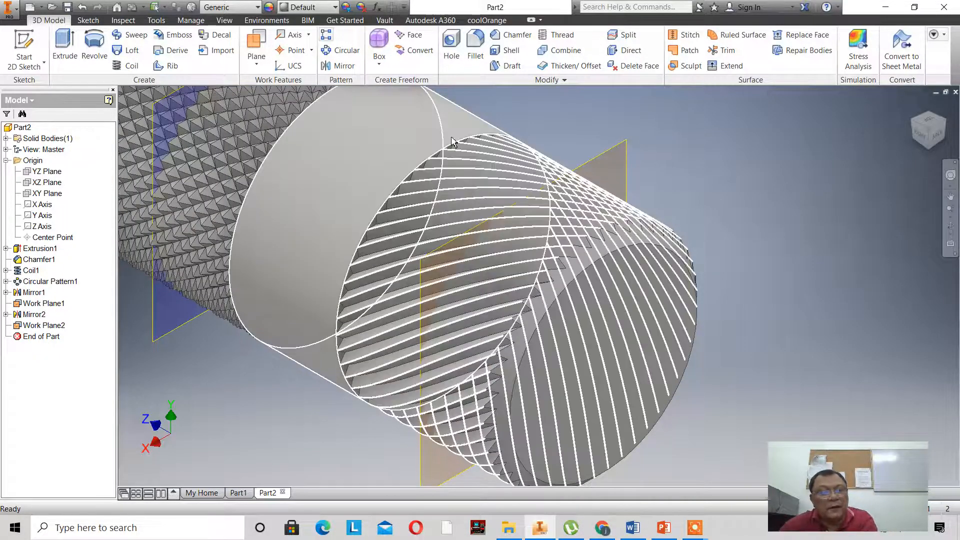
click(345, 65)
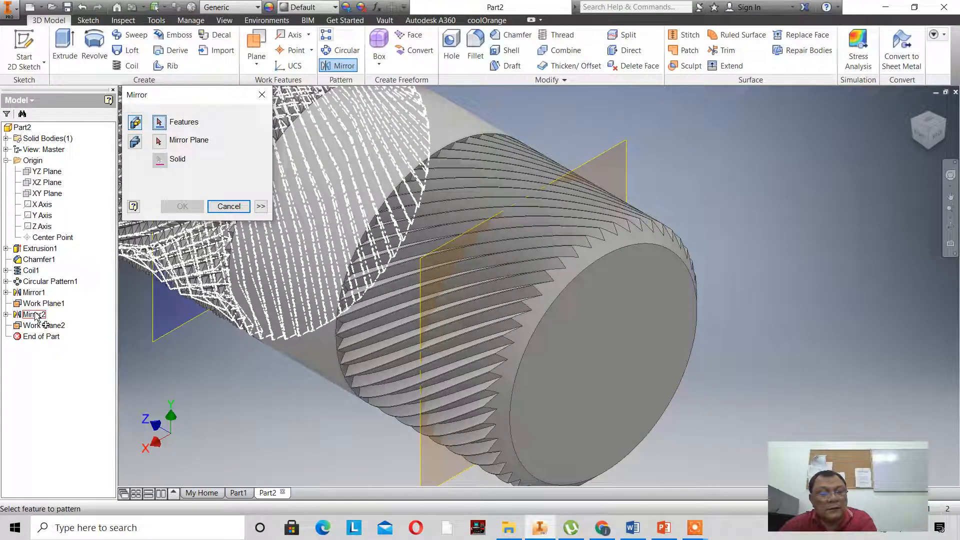
click(33, 292)
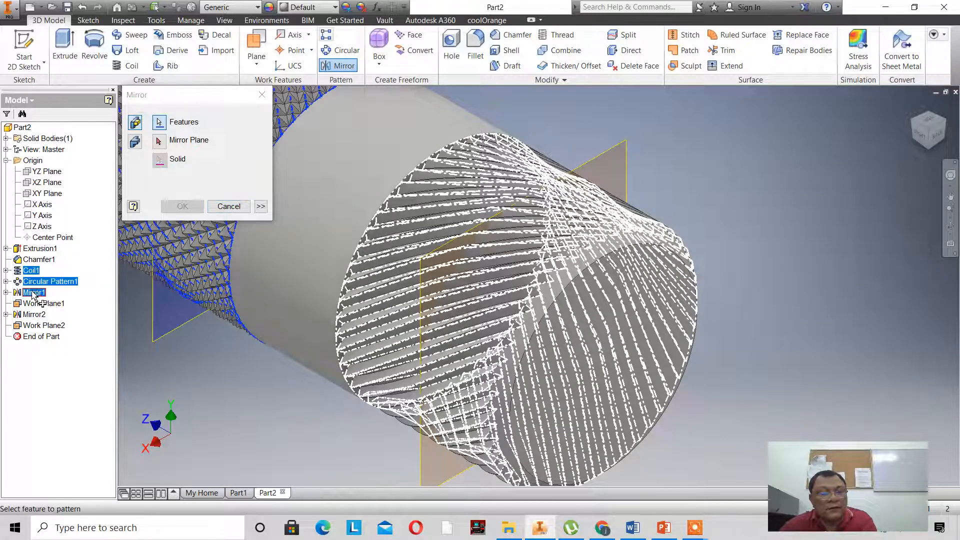
click(619, 154)
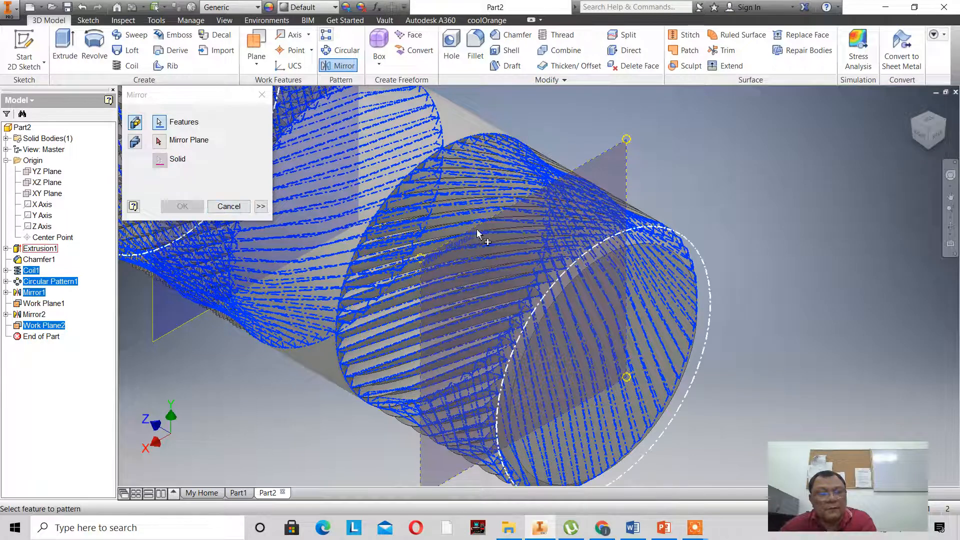
scroll(485, 237, down, 5)
click(229, 206)
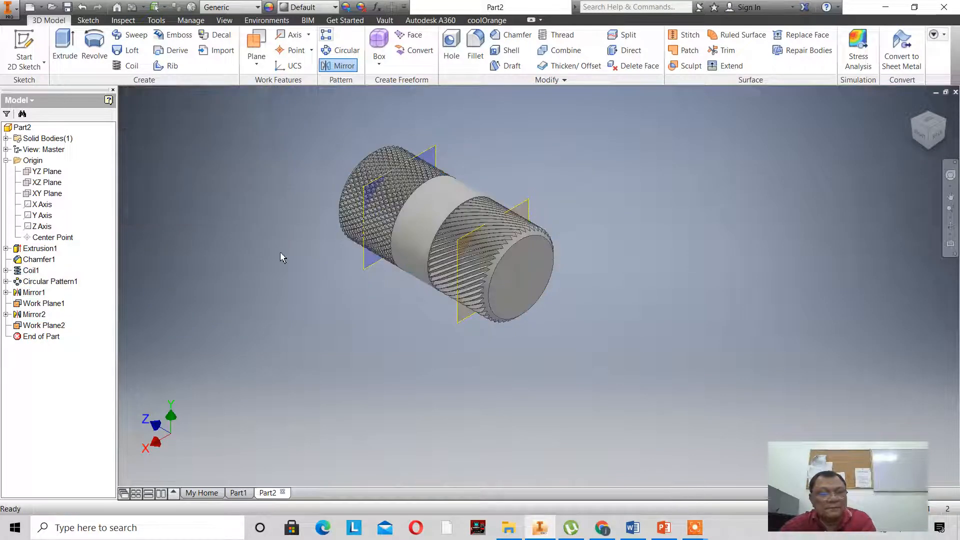
- Mirror the coil cut, its circular pattern and the first mirror feature about the second offset work plane to cross the remaining grooves
scroll(281, 253, up, 3)
scroll(280, 253, down, 3)
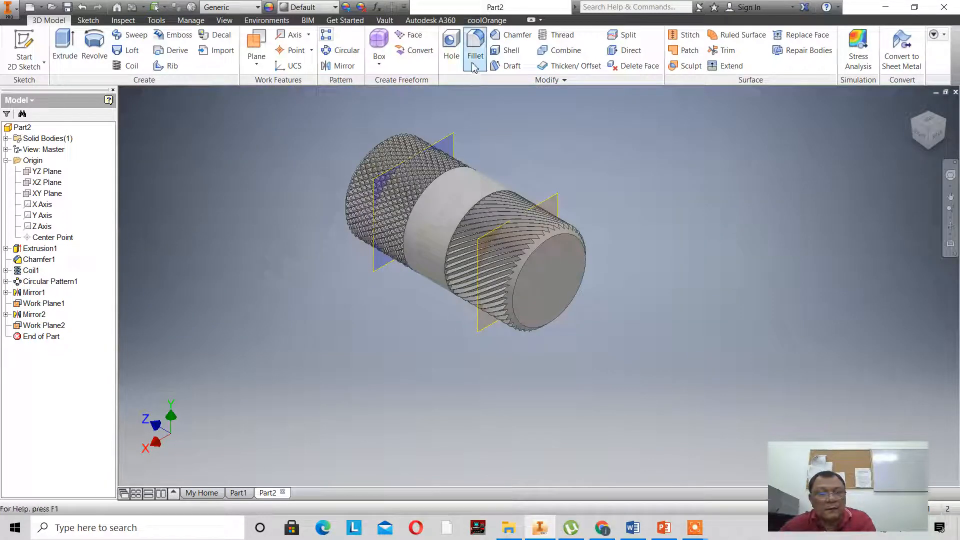
scroll(496, 131, up, 3)
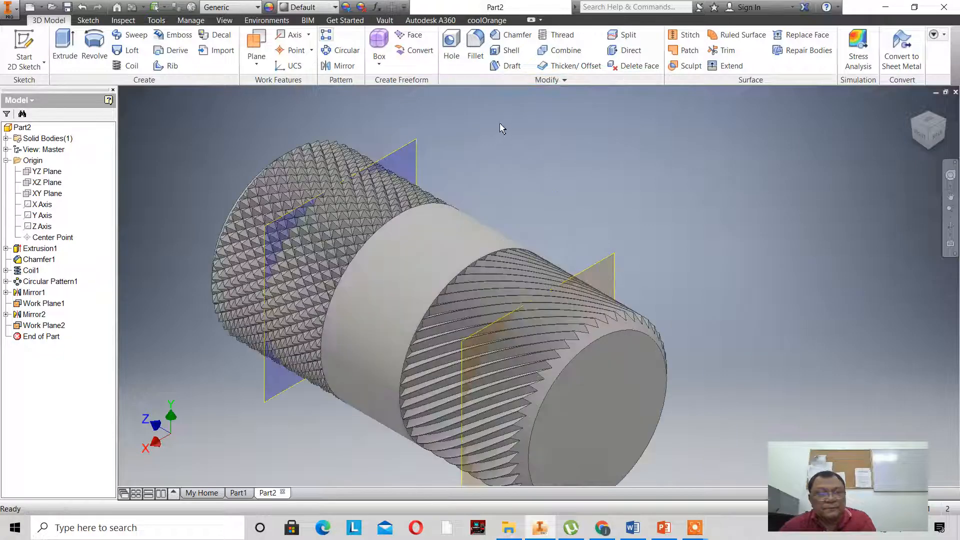
scroll(501, 128, down, 2)
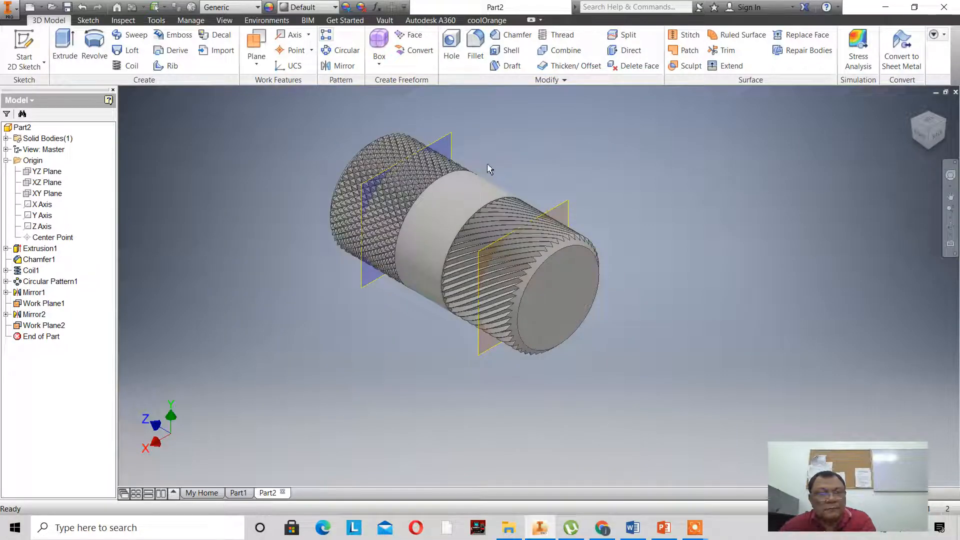
click(331, 66)
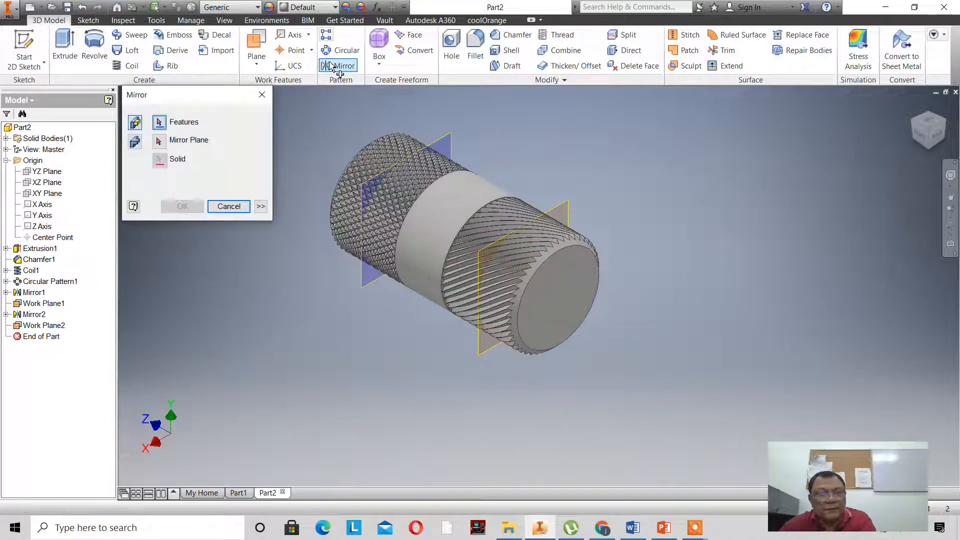
click(34, 292)
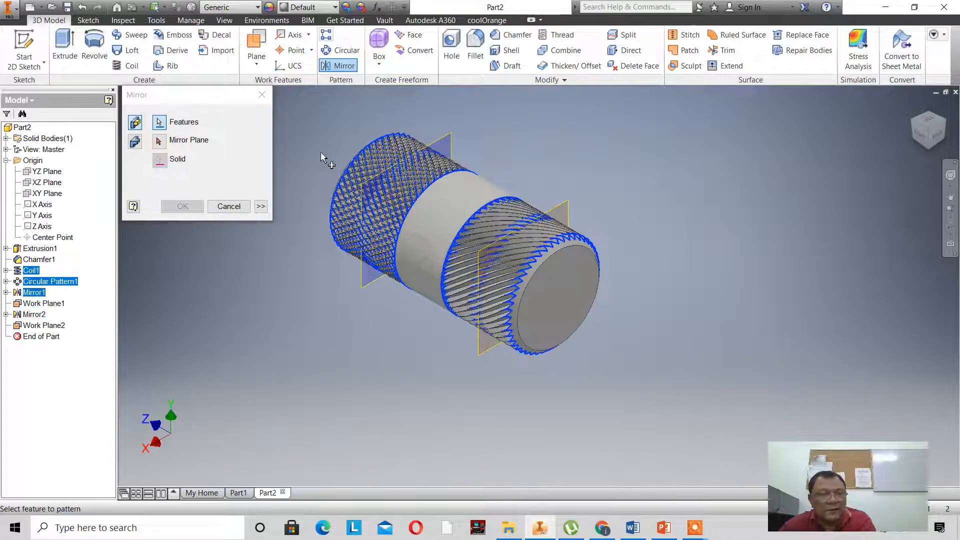
click(158, 142)
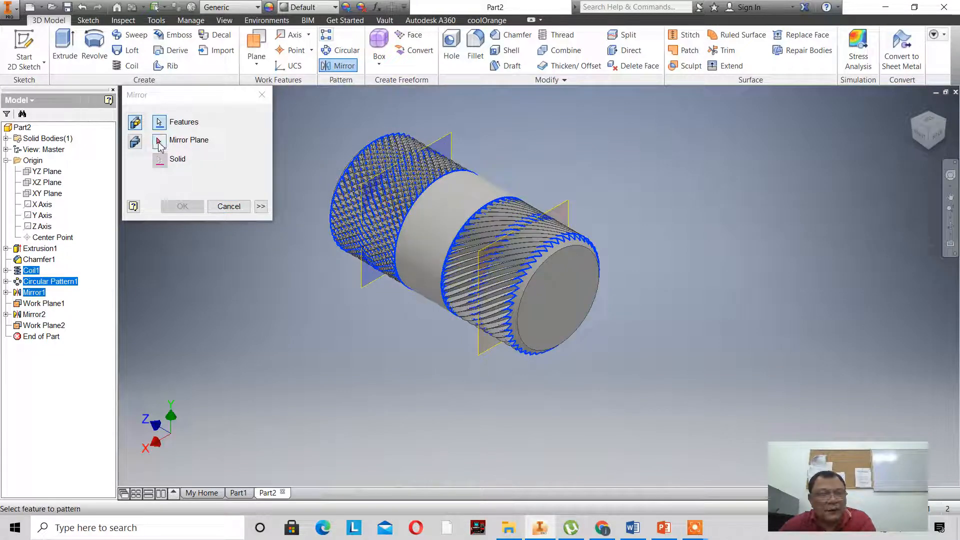
click(562, 211)
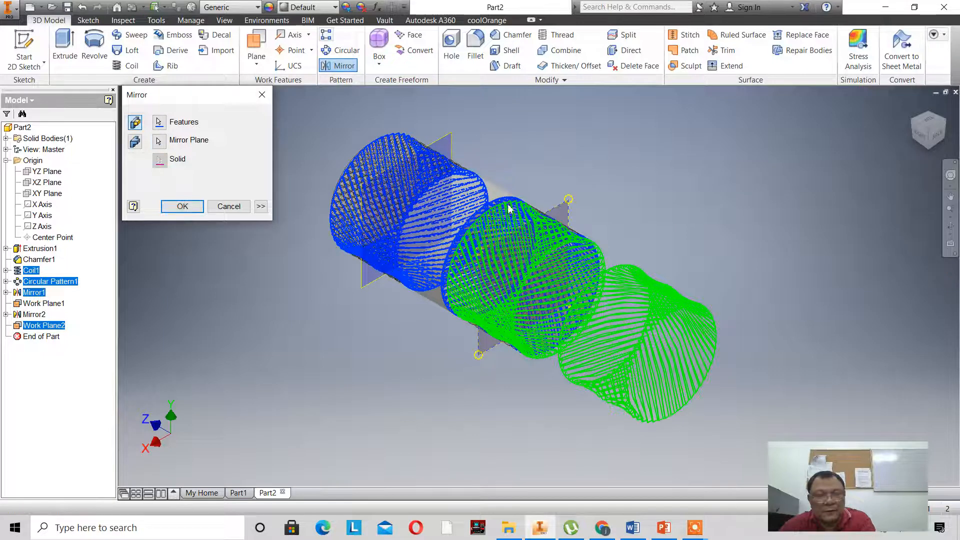
click(168, 208)
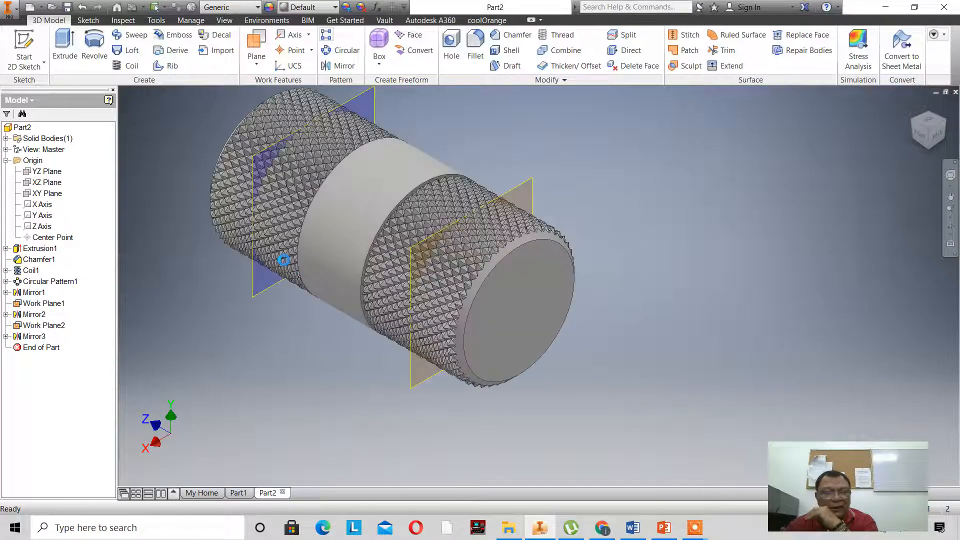
- Examine the crossed diamond knurling on both end sections up close from the isometric and right side views
scroll(283, 260, up, 5)
scroll(508, 266, down, 4)
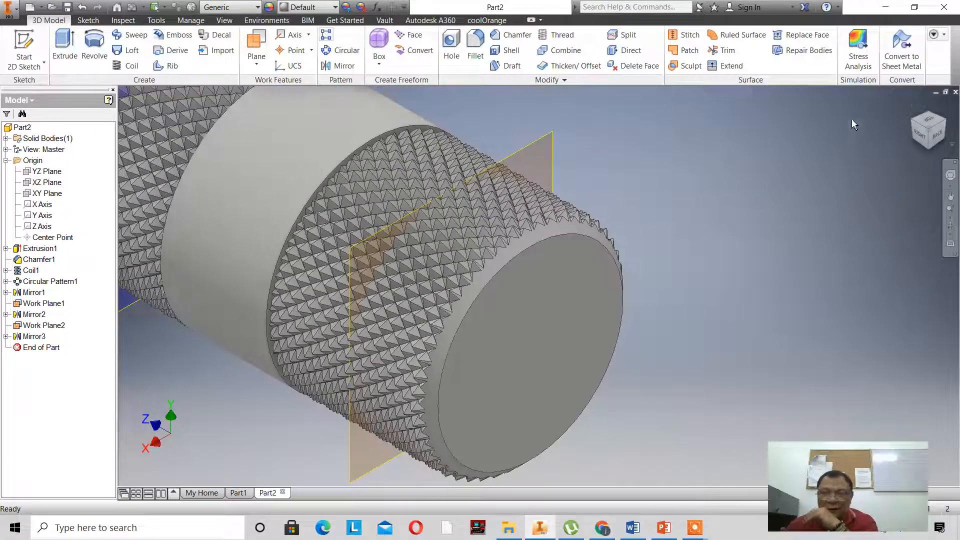
click(922, 139)
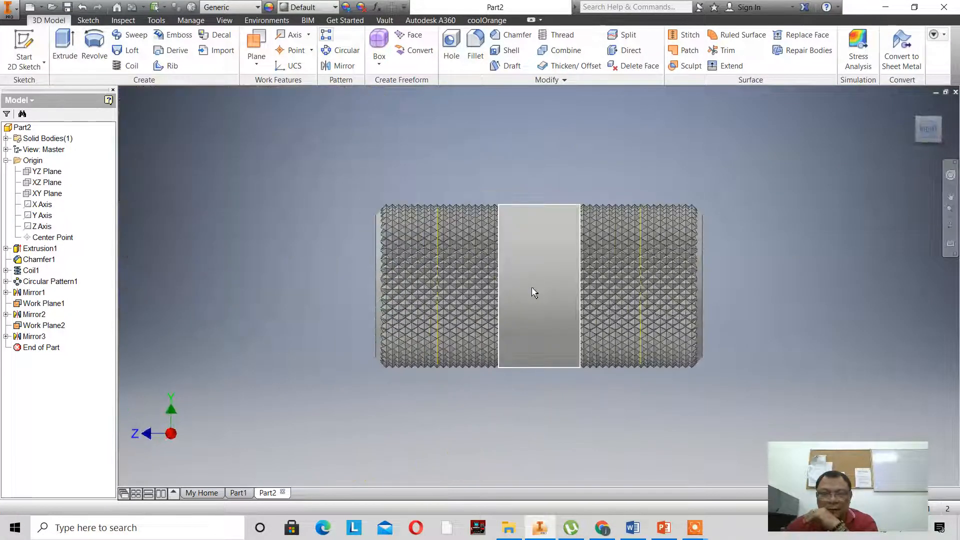
scroll(535, 295, up, 5)
scroll(583, 310, down, 5)
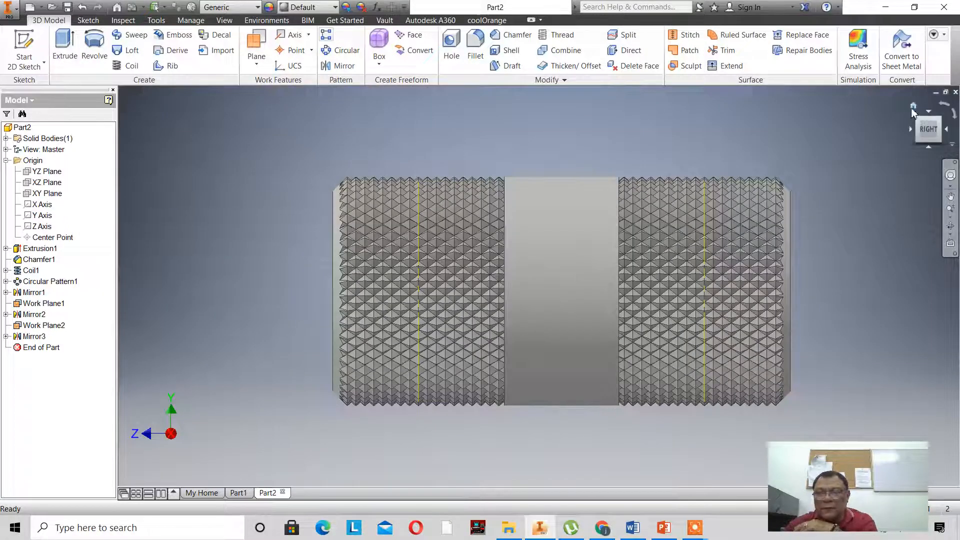
click(913, 106)
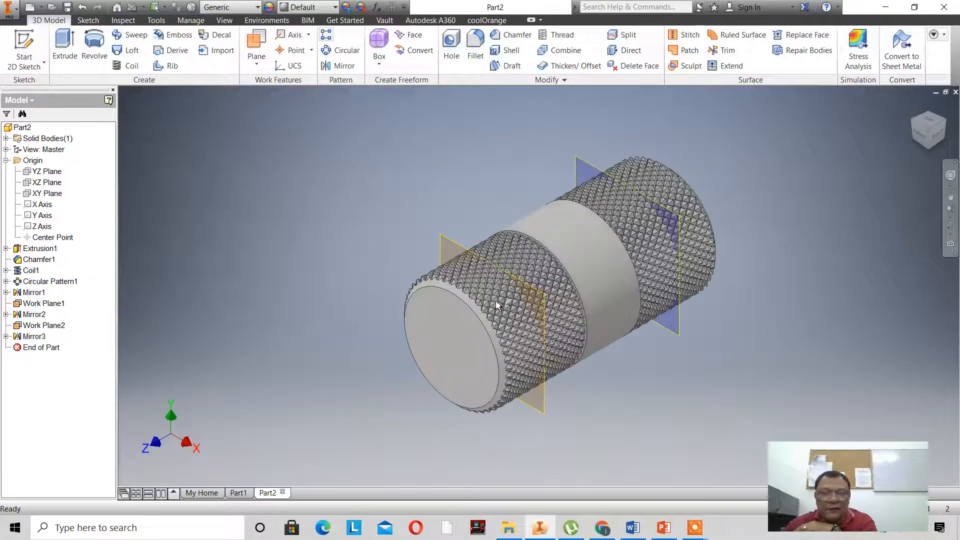
- Hide both offset work planes
right_click(32, 303)
click(57, 390)
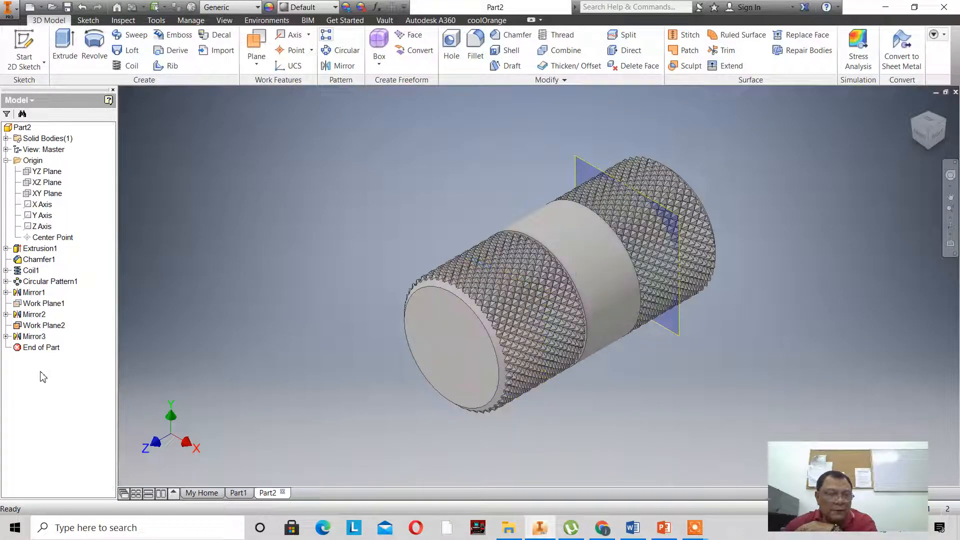
right_click(44, 326)
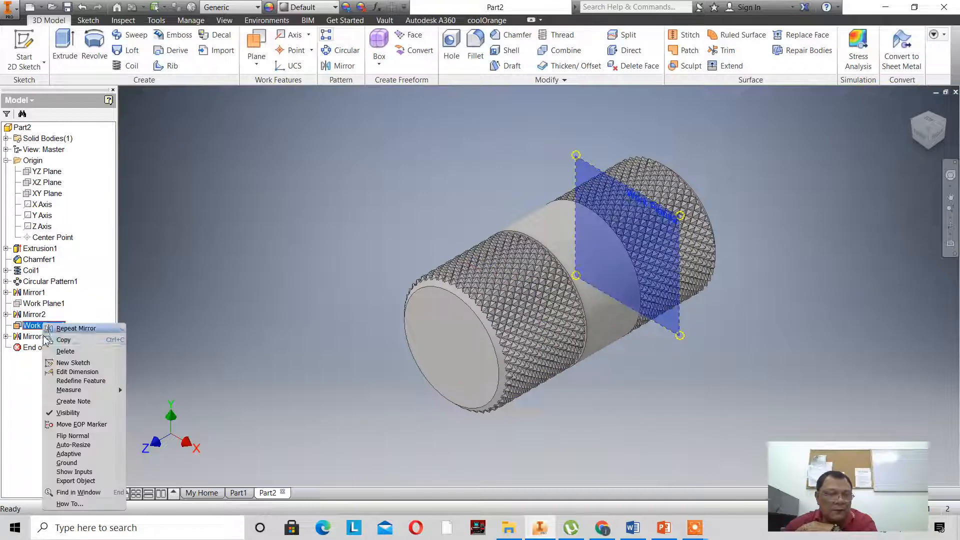
click(61, 414)
scroll(318, 330, down, 5)
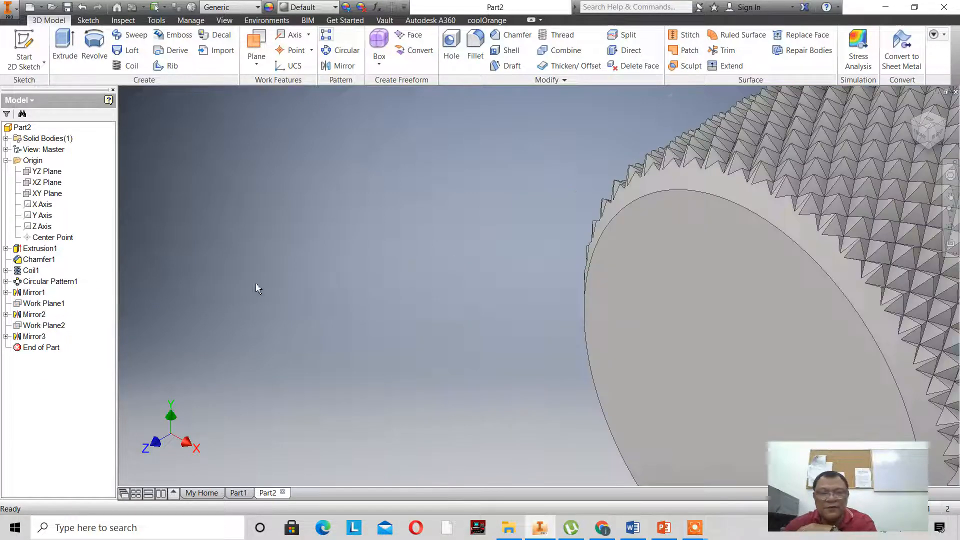
scroll(232, 284, up, 6)
scroll(231, 285, down, 3)
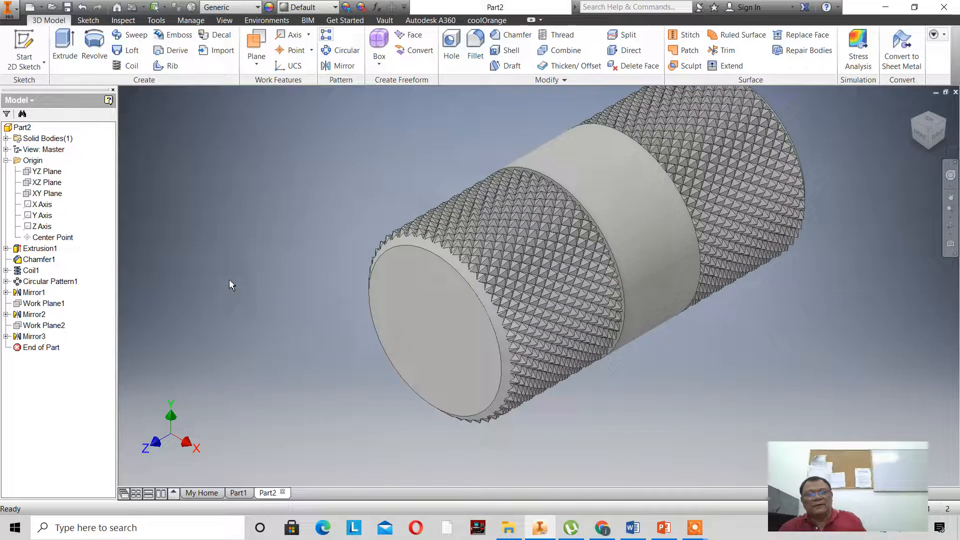
- Sketch a .375 in diameter circle centred on the origin on the cylinder's front end face and finish the sketch
click(19, 48)
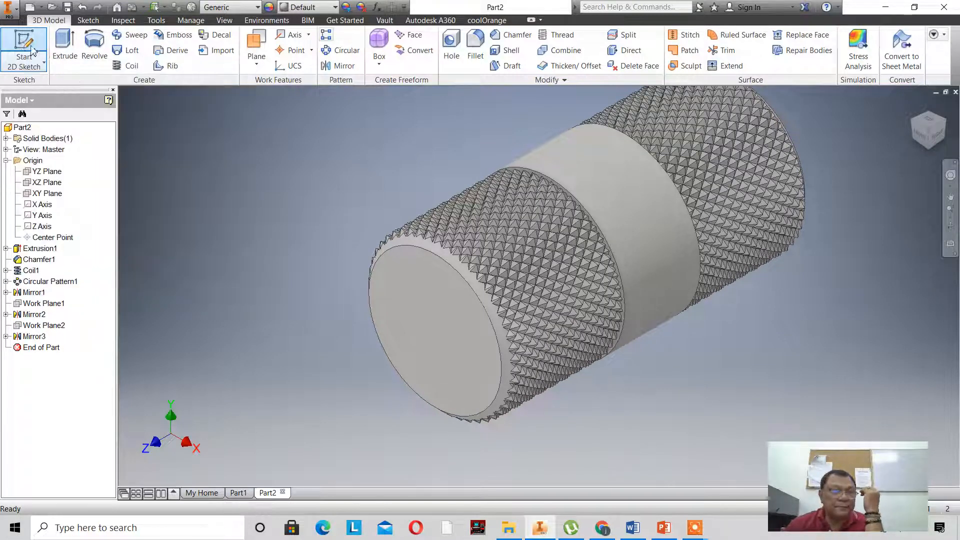
click(415, 317)
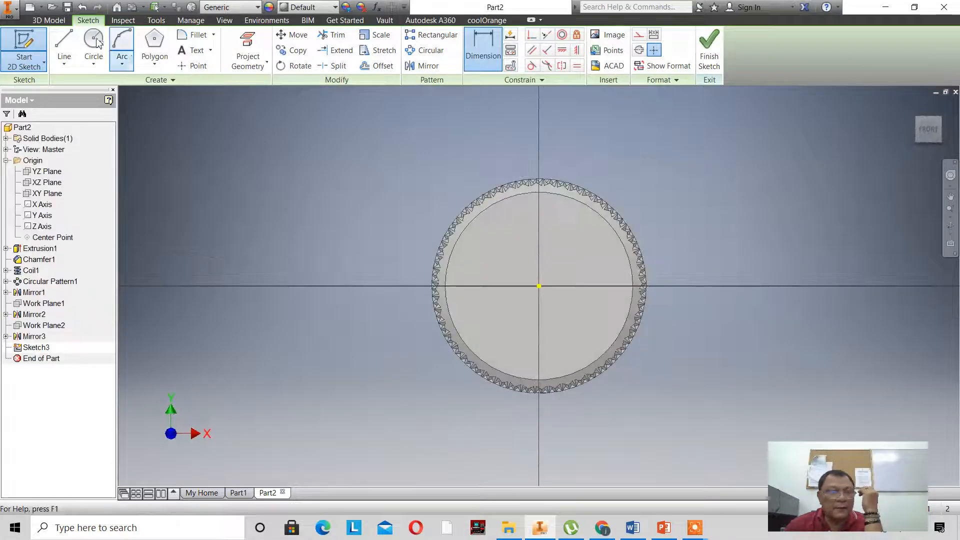
click(93, 45)
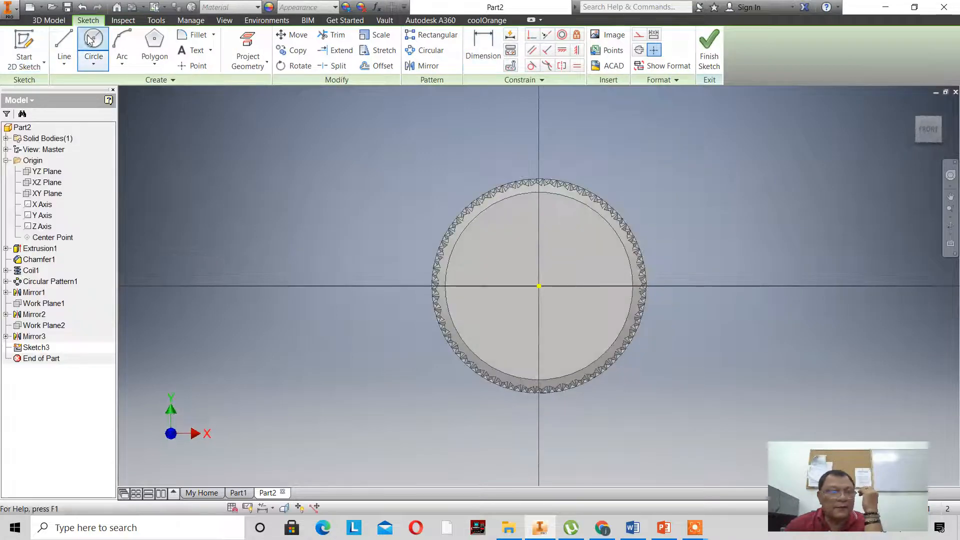
click(538, 286)
text(.)
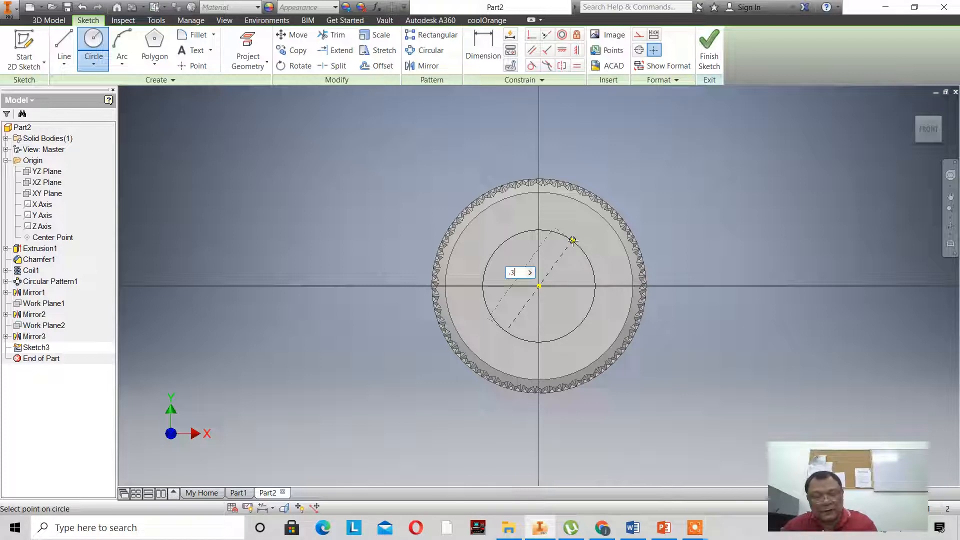
text(375)
key(Return)
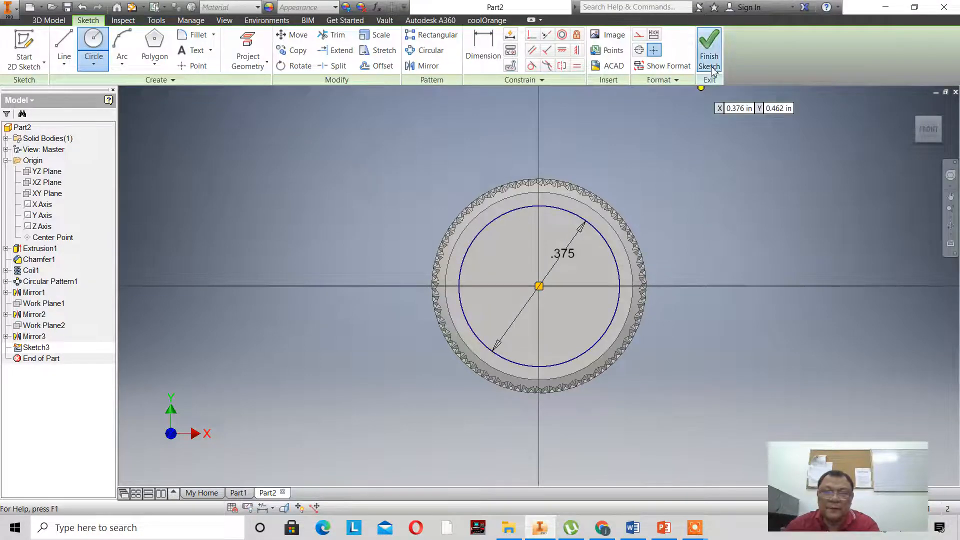
click(708, 50)
- Extrude the circle as a cut .1875 in deep into the front end of the cylinder
click(65, 50)
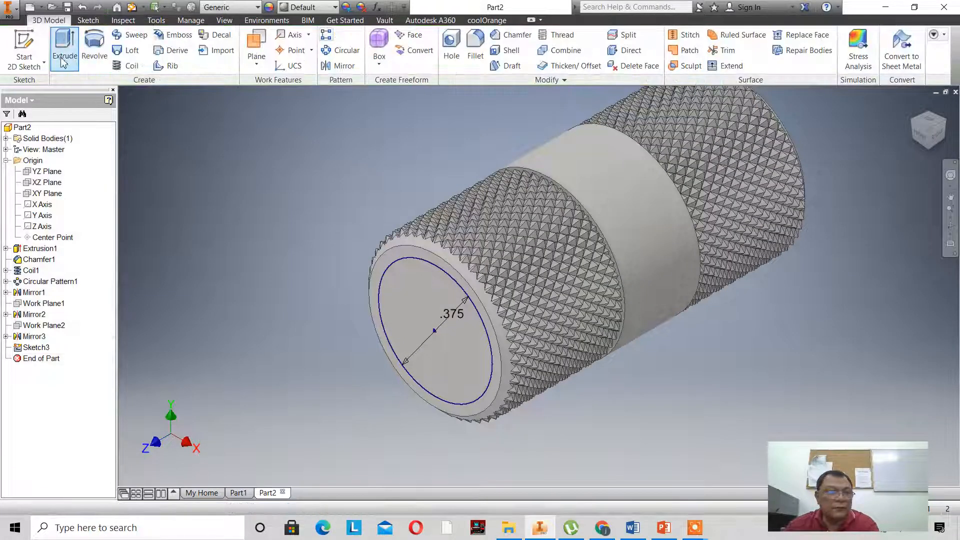
click(207, 161)
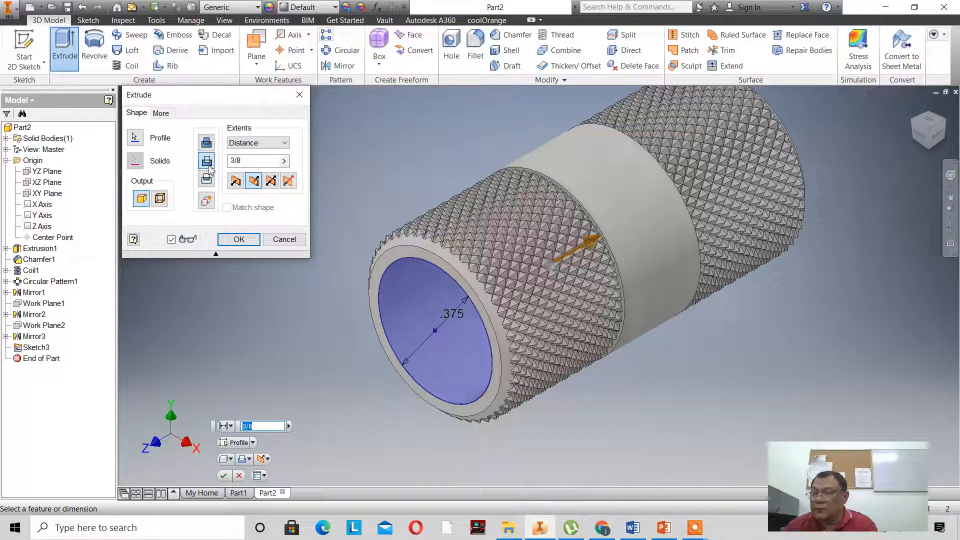
drag(242, 163, 172, 162)
text(.)
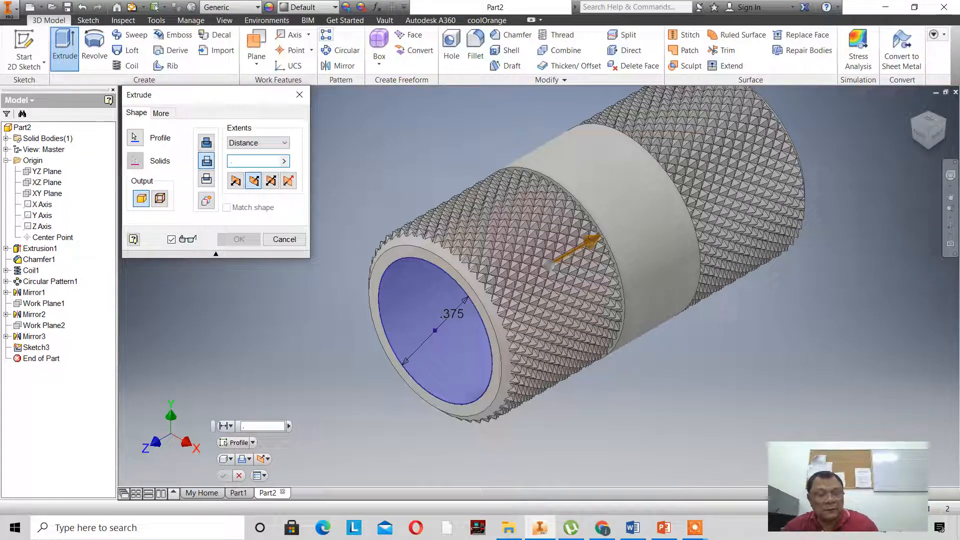
text(187)
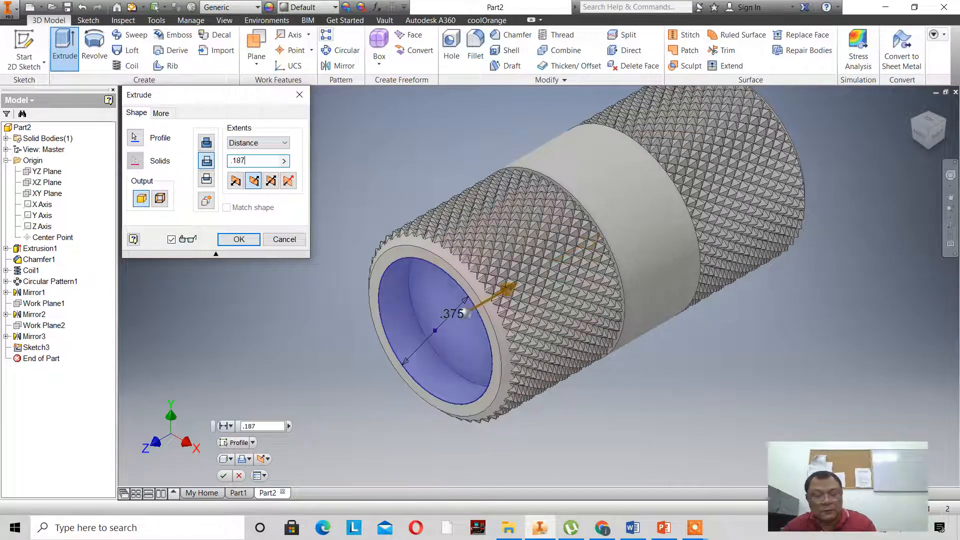
text(5)
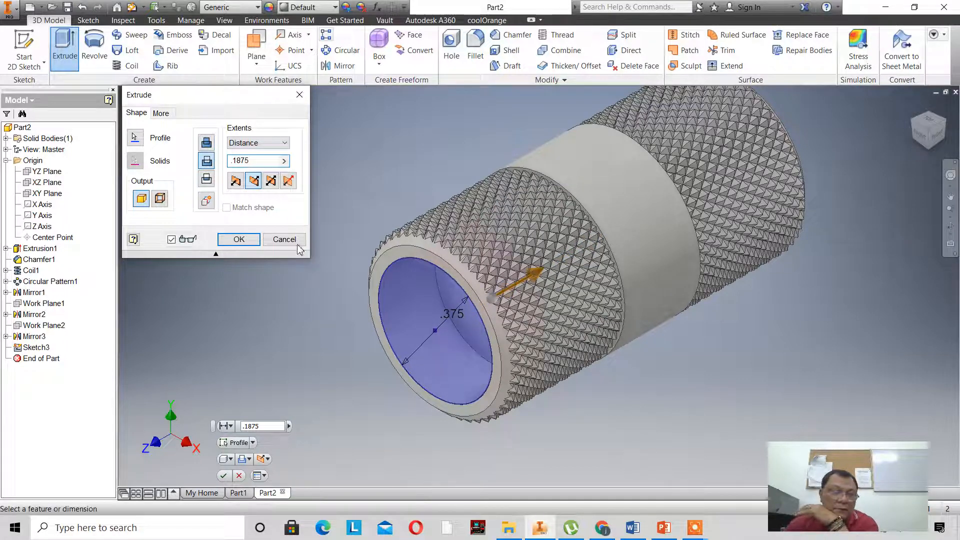
click(237, 239)
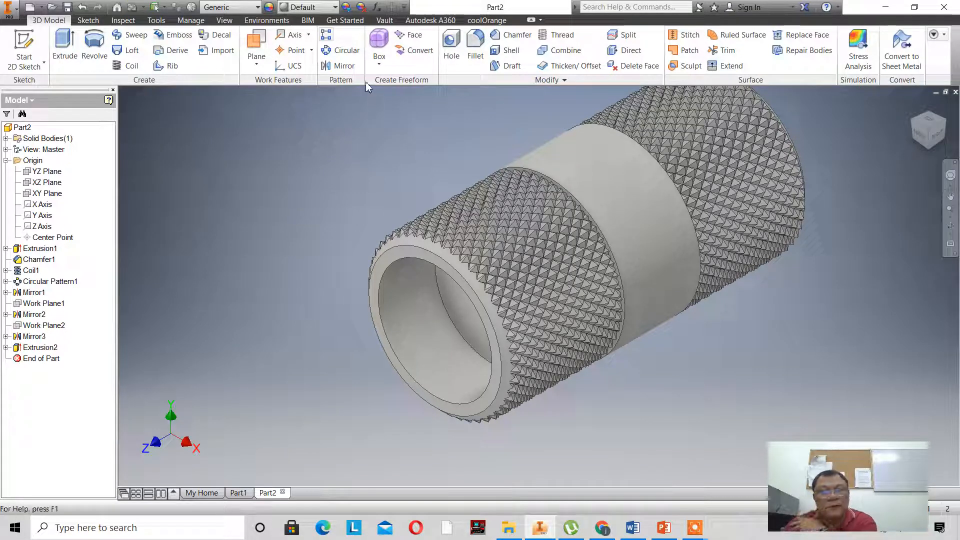
- Mirror the circular recess cut about the XY Plane onto the cylinder's opposite end
click(339, 69)
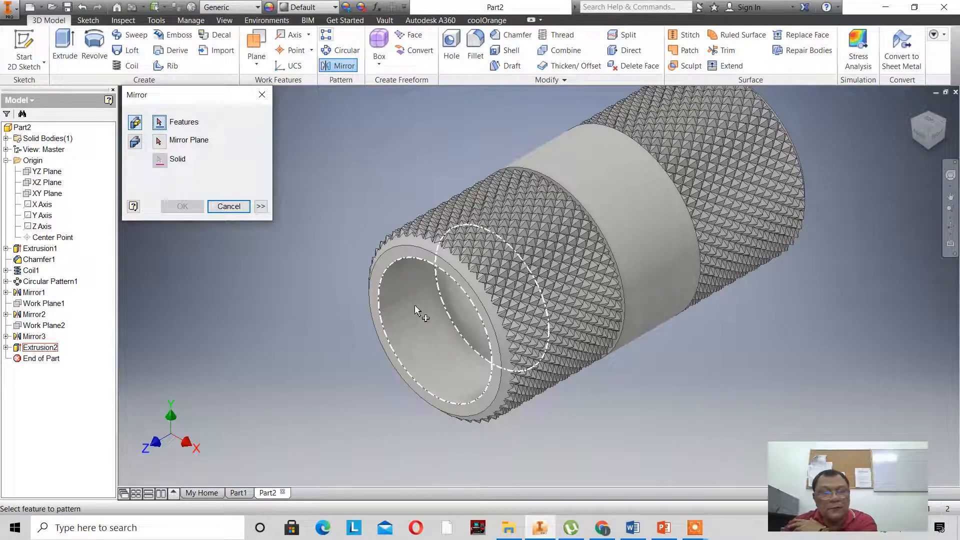
click(418, 316)
click(159, 141)
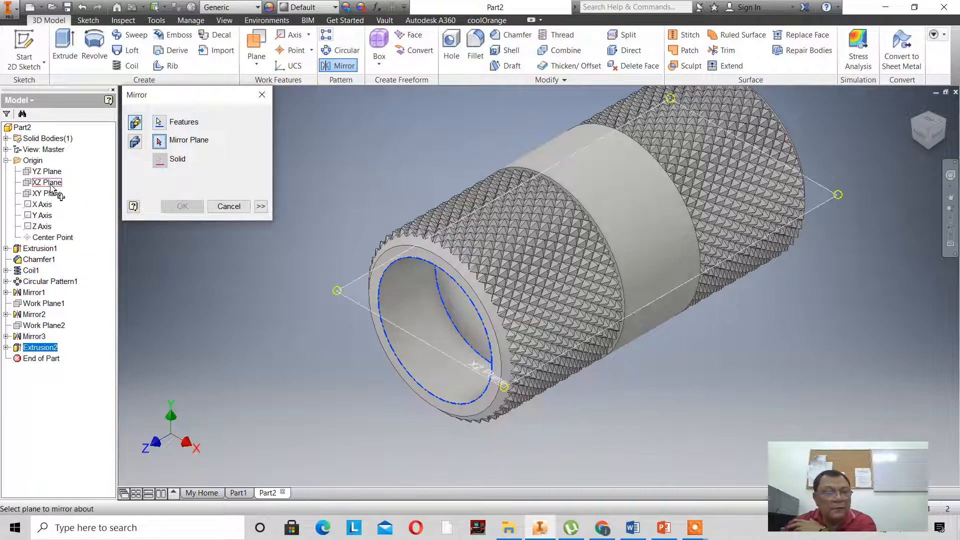
click(52, 195)
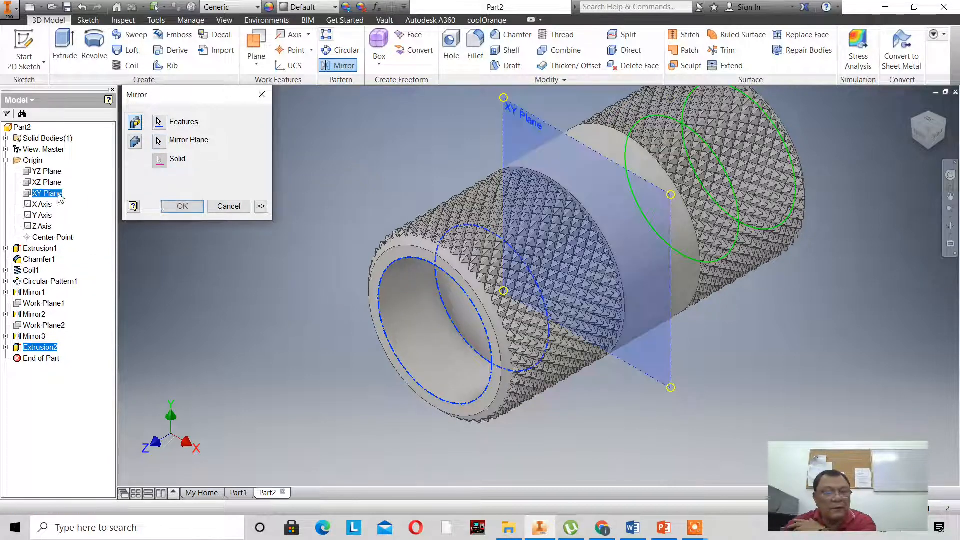
click(182, 206)
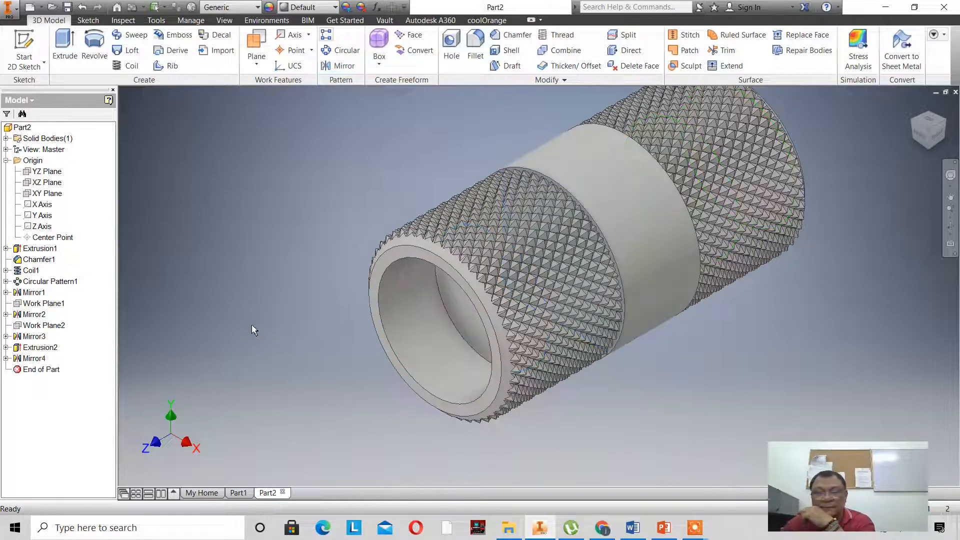
- Examine the recesses at both ends of the knurled cylinder from opposite isometric views
scroll(252, 326, down, 3)
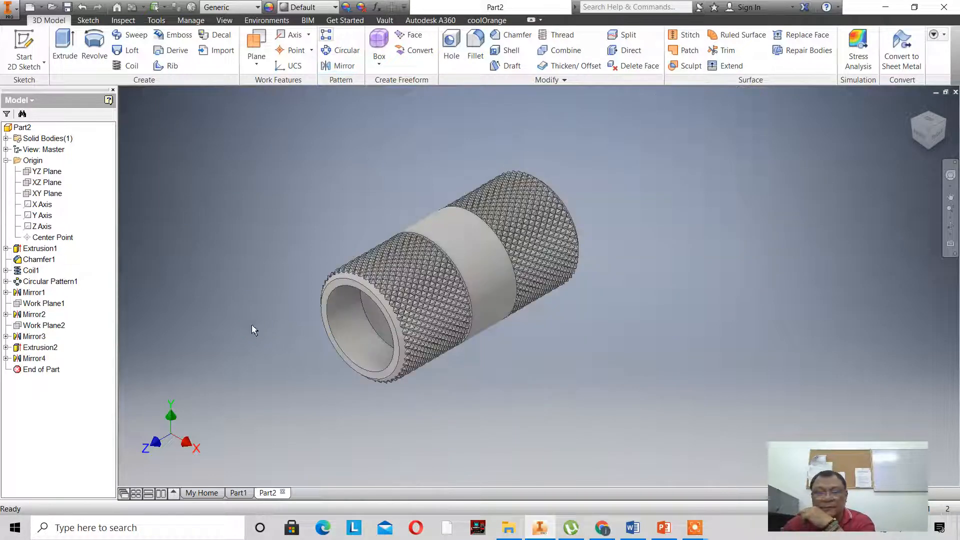
click(938, 125)
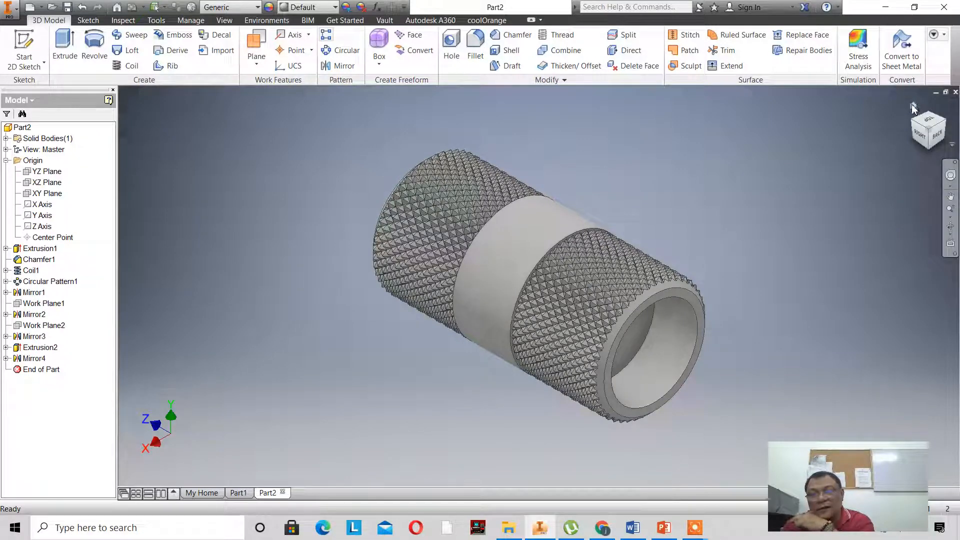
click(913, 108)
scroll(424, 265, up, 5)
scroll(482, 270, down, 4)
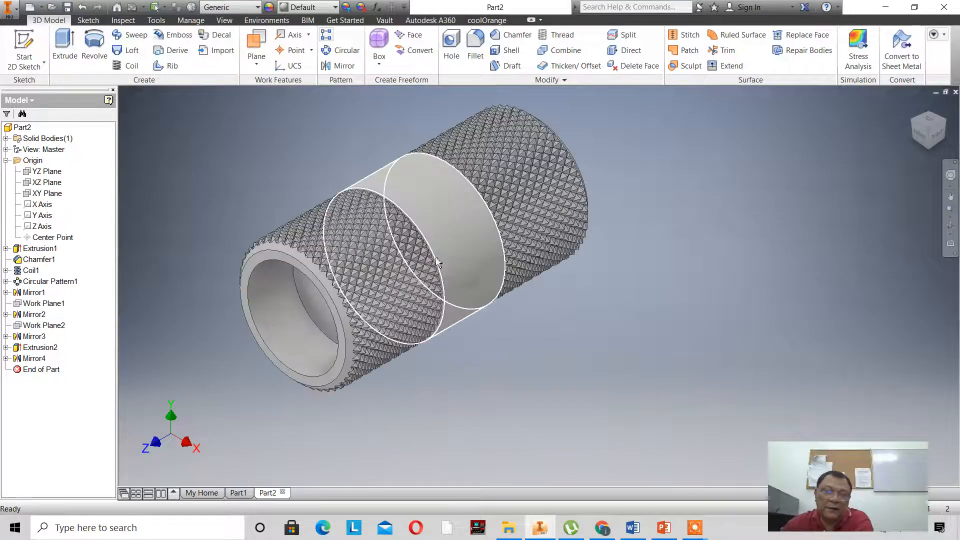
- Apply the Fine - Cream appearance to the whole knurled cylinder
click(333, 7)
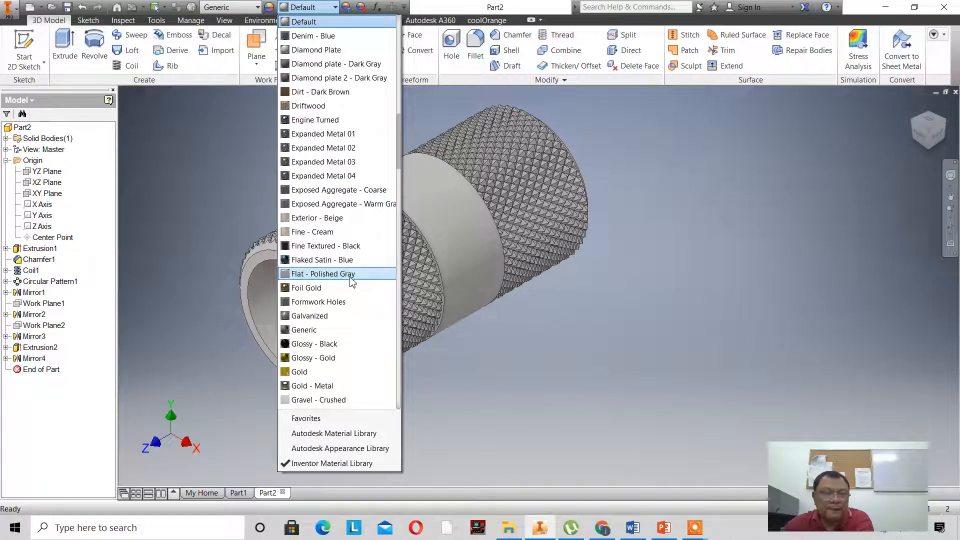
click(315, 232)
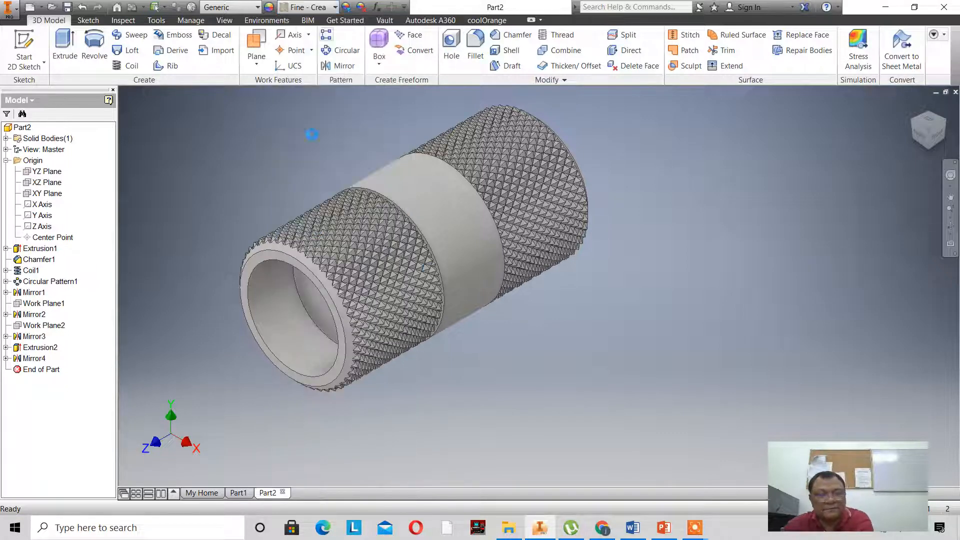
scroll(312, 135, up, 2)
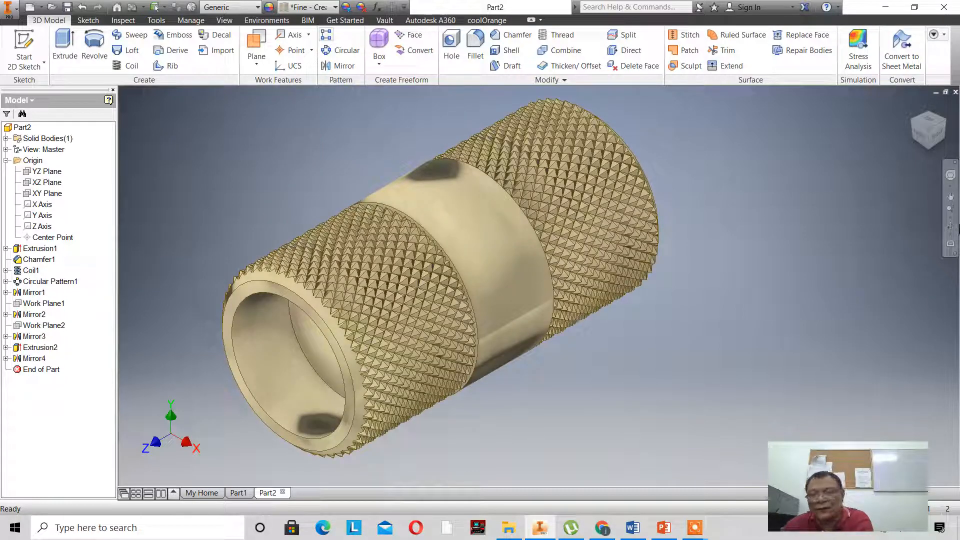
- Examine the cylinder's diamond knurling, smooth middle band and end recesses from several angles and up close, finishing in the home view
click(951, 226)
drag(586, 235, 514, 212)
drag(596, 218, 470, 223)
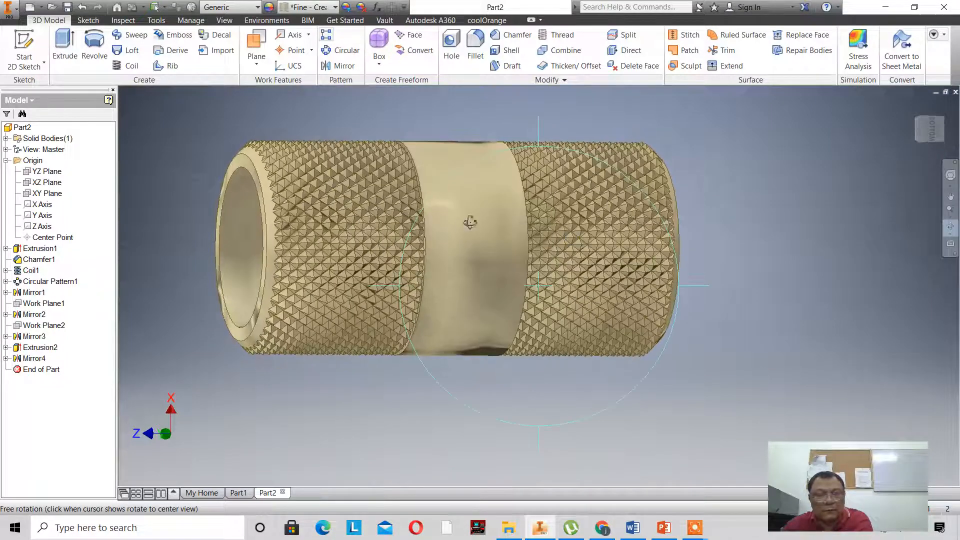
key(Escape)
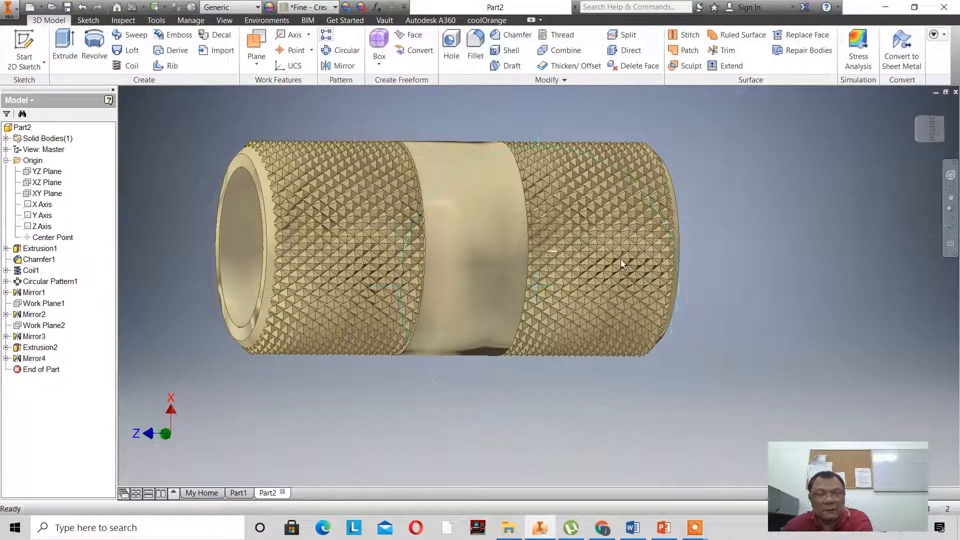
click(950, 228)
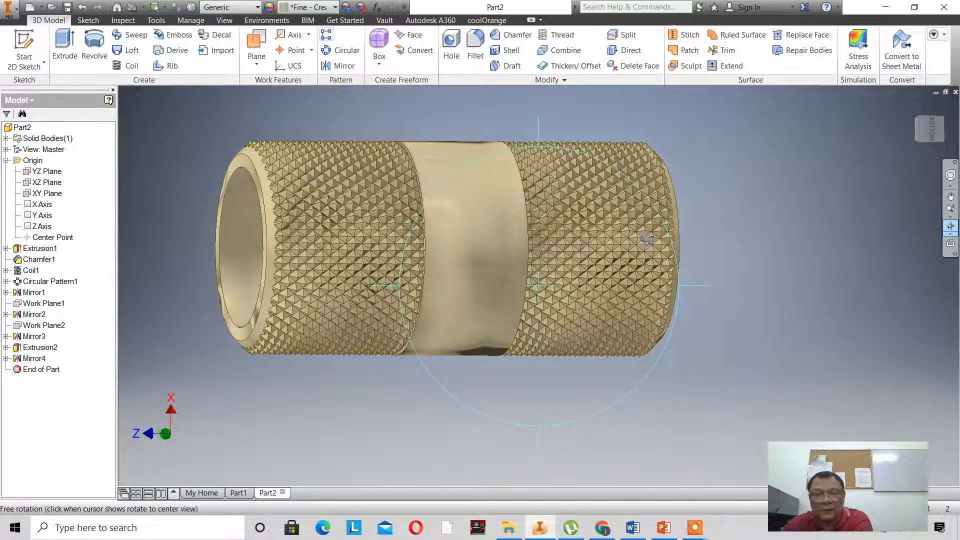
drag(648, 237, 566, 184)
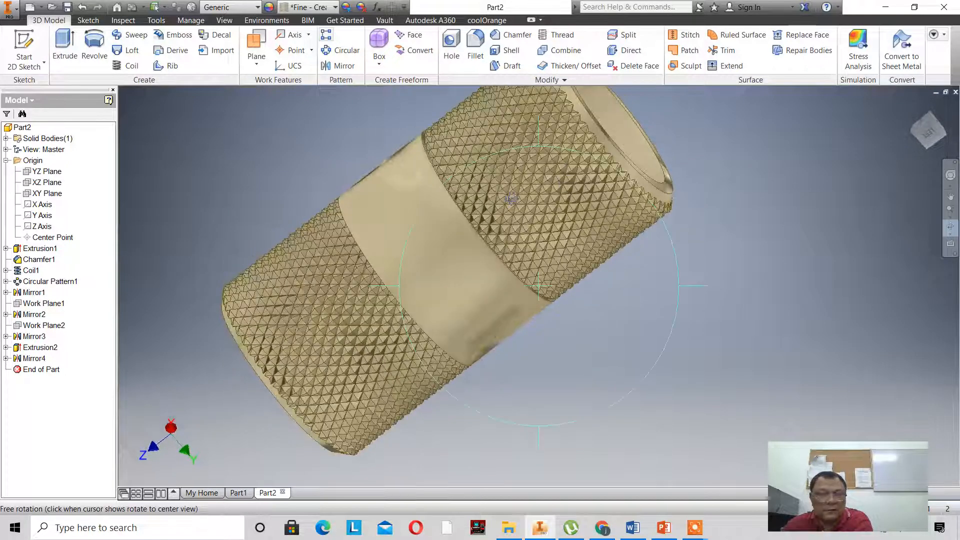
scroll(510, 198, down, 2)
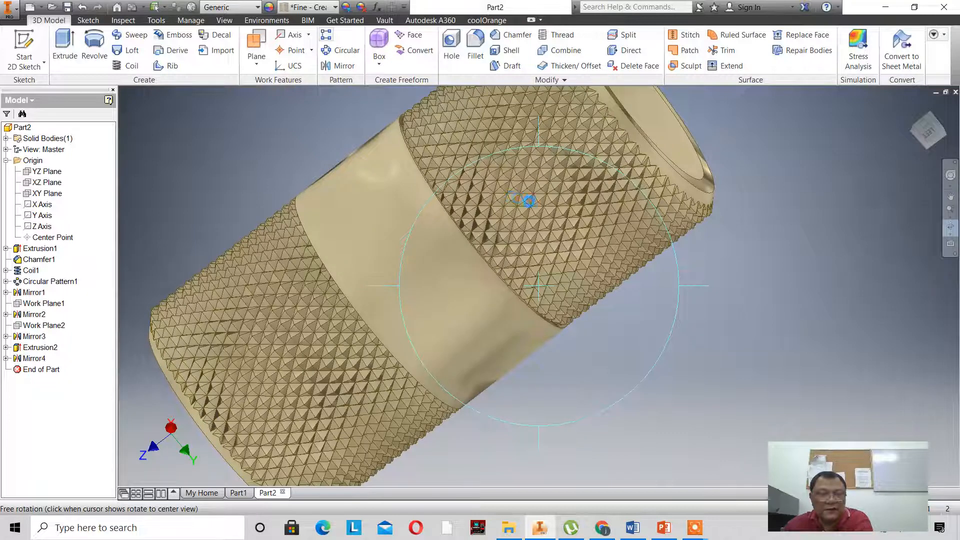
scroll(532, 205, down, 2)
scroll(537, 230, up, 5)
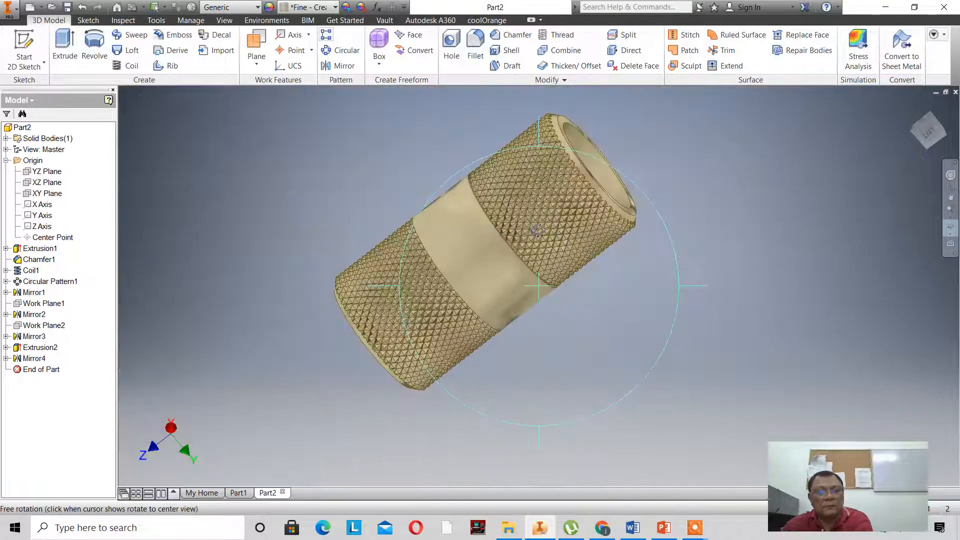
scroll(538, 230, down, 2)
scroll(538, 230, down, 2)
scroll(538, 230, up, 2)
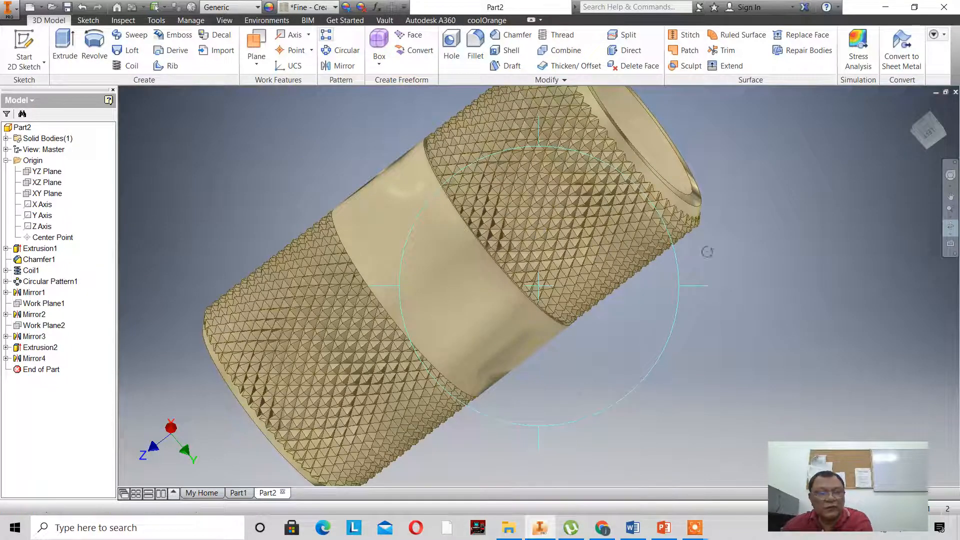
click(912, 105)
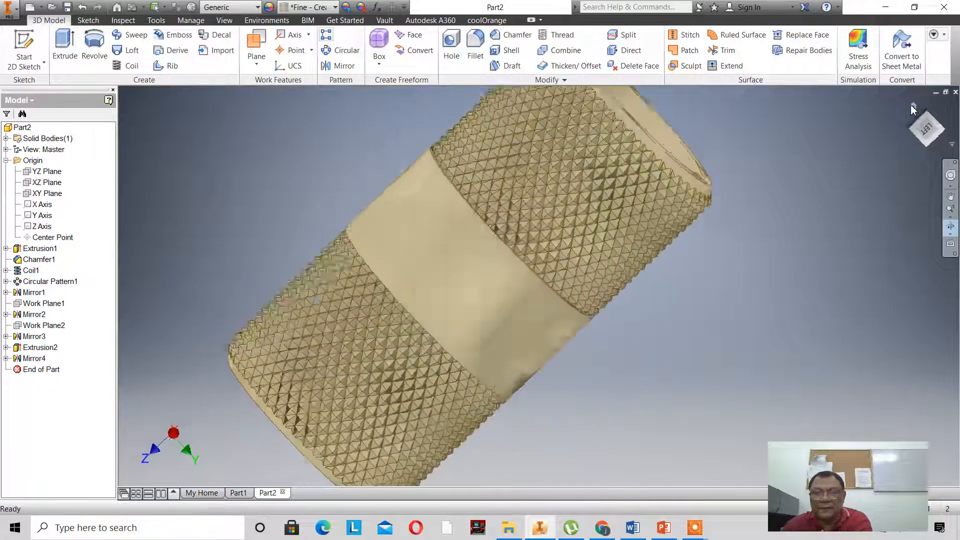
right_click(822, 293)
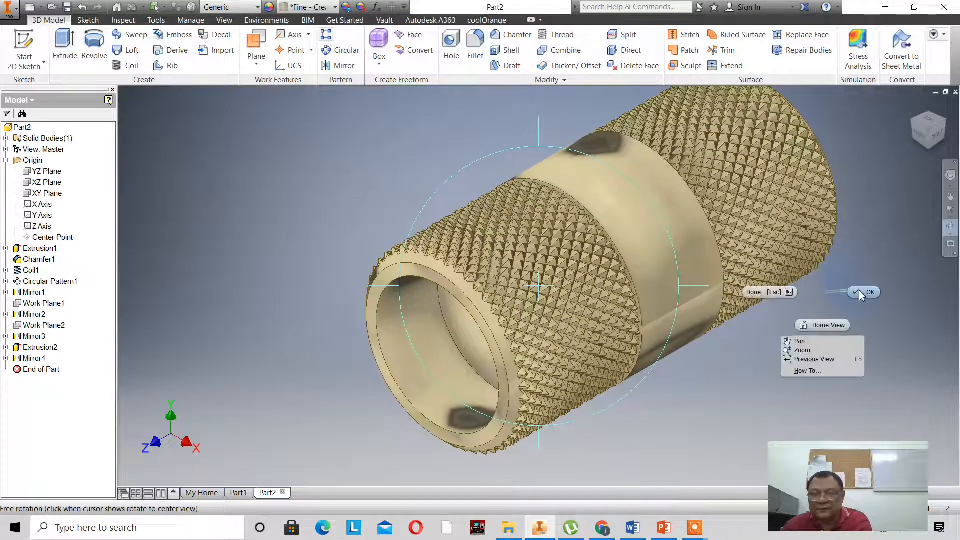
click(858, 290)
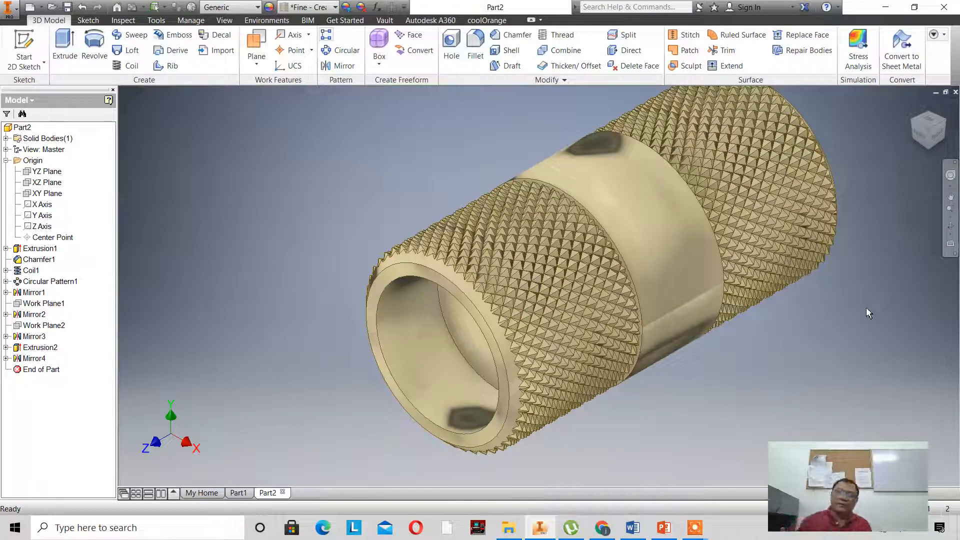